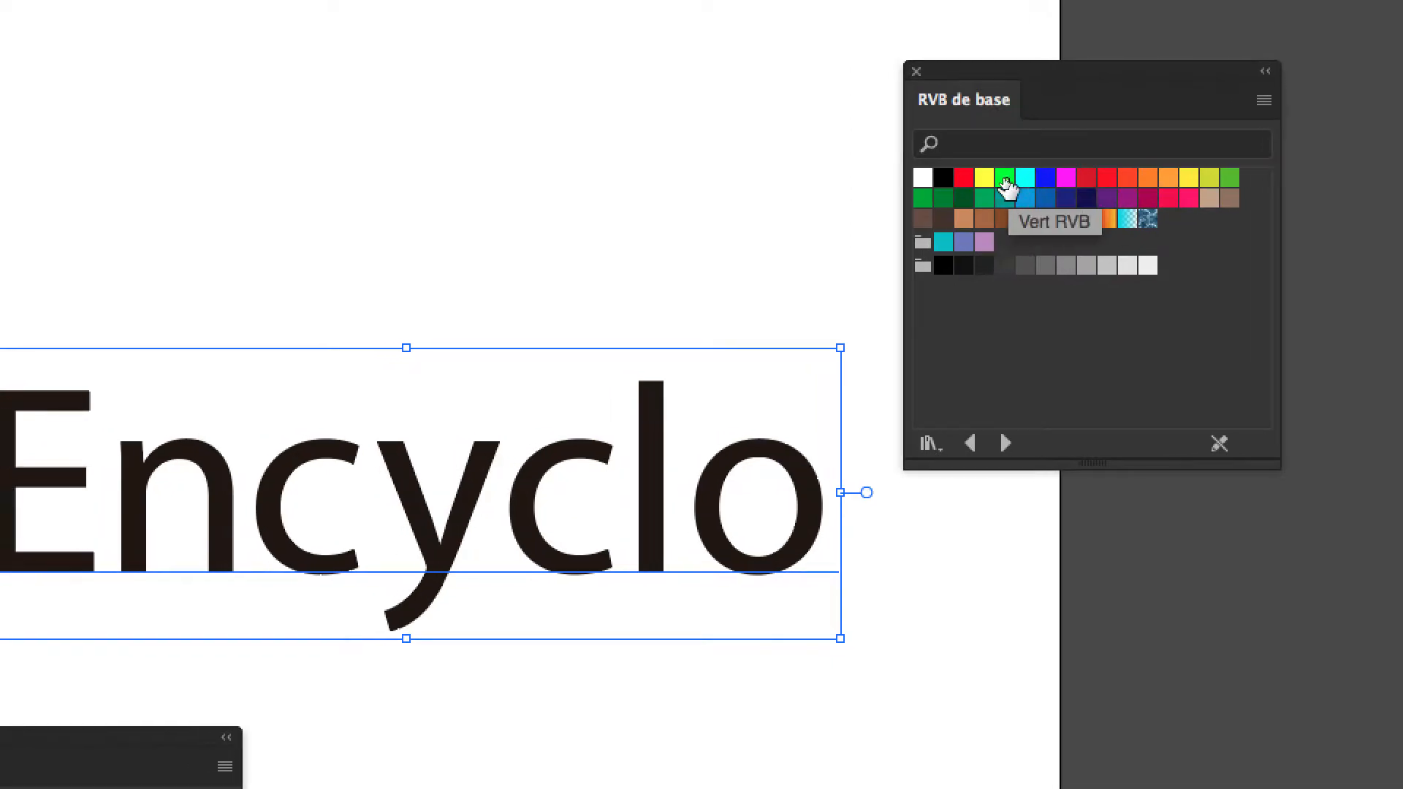
# Step: Fill the Encyclo text with Vert RVB and arrange the floating panels to keep the lettering clear
pyautogui.click(994, 179)
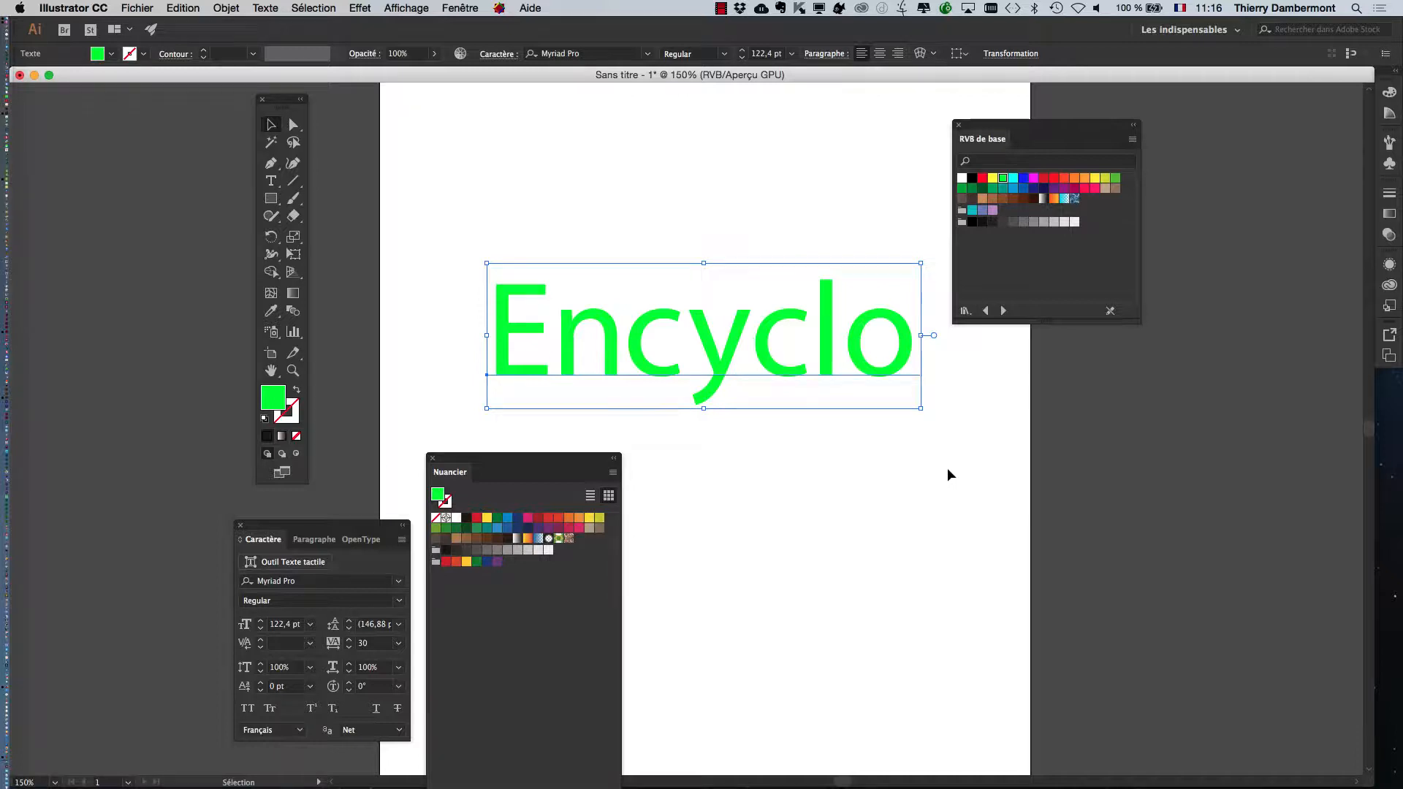
pyautogui.moveTo(1013, 124); pyautogui.dragTo(1141, 141)
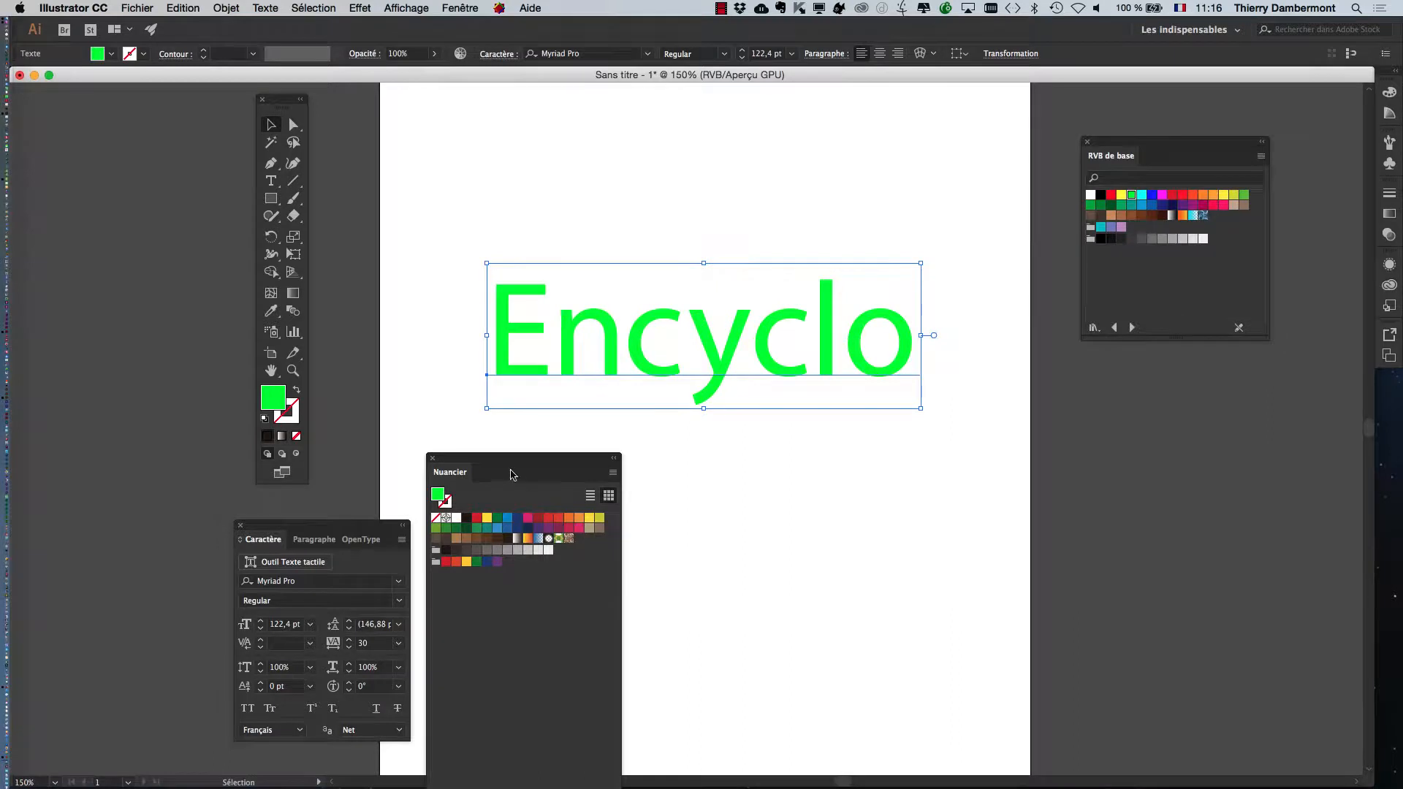
pyautogui.moveTo(515, 463); pyautogui.dragTo(1041, 480)
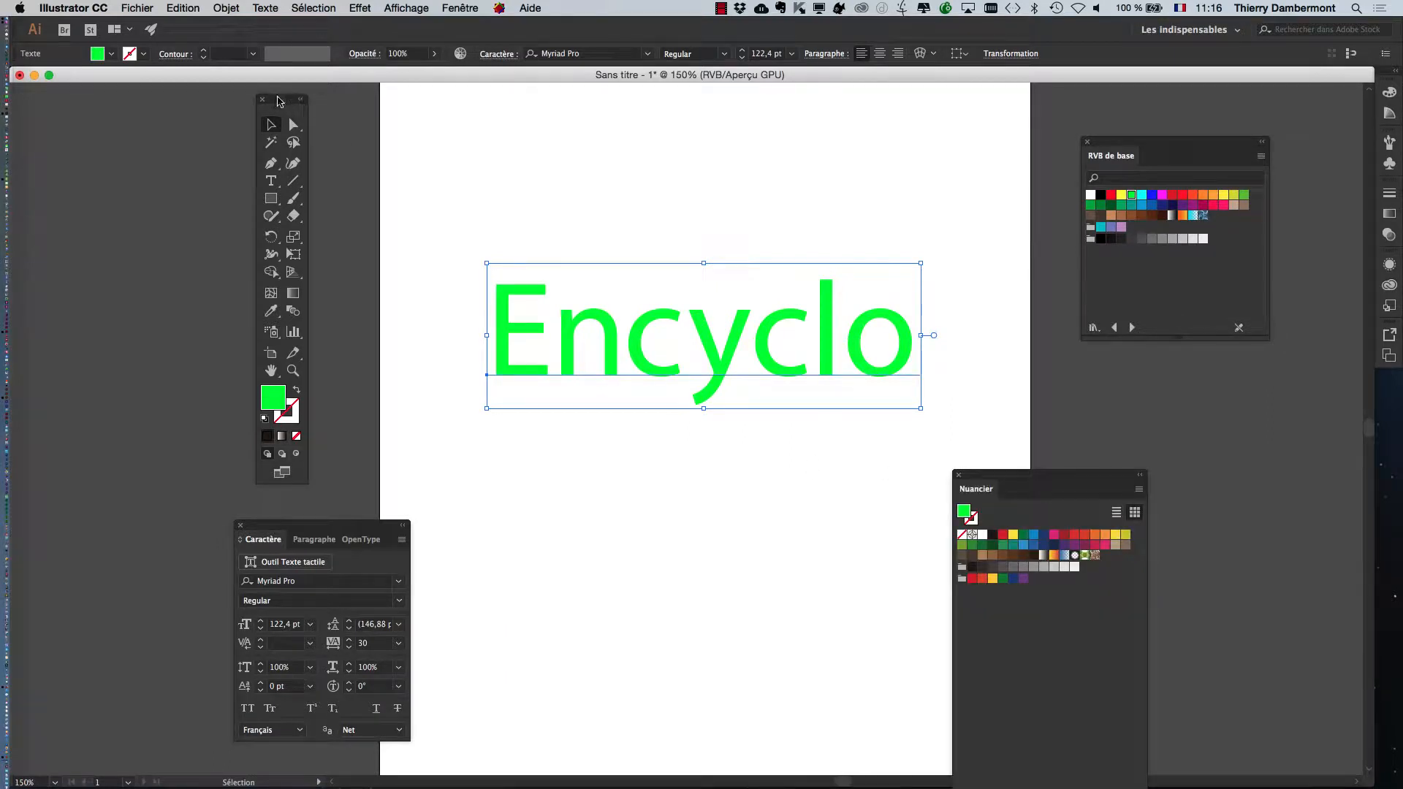
pyautogui.moveTo(264, 101); pyautogui.dragTo(92, 117)
pyautogui.moveTo(304, 529); pyautogui.dragTo(325, 196)
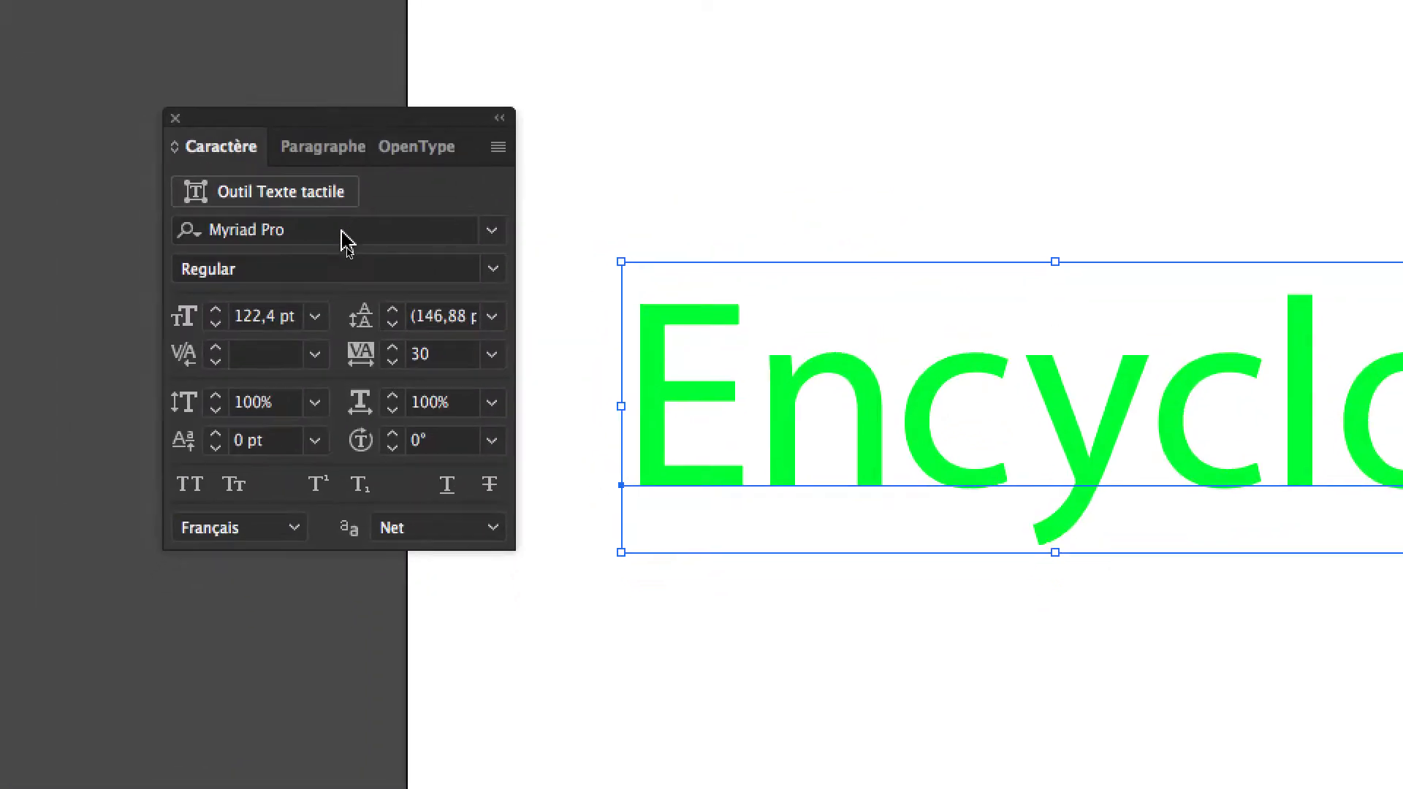
# Step: Cycle the Encyclo text through the installed font families from Myriad Pro to PT Serif
pyautogui.click(365, 302)
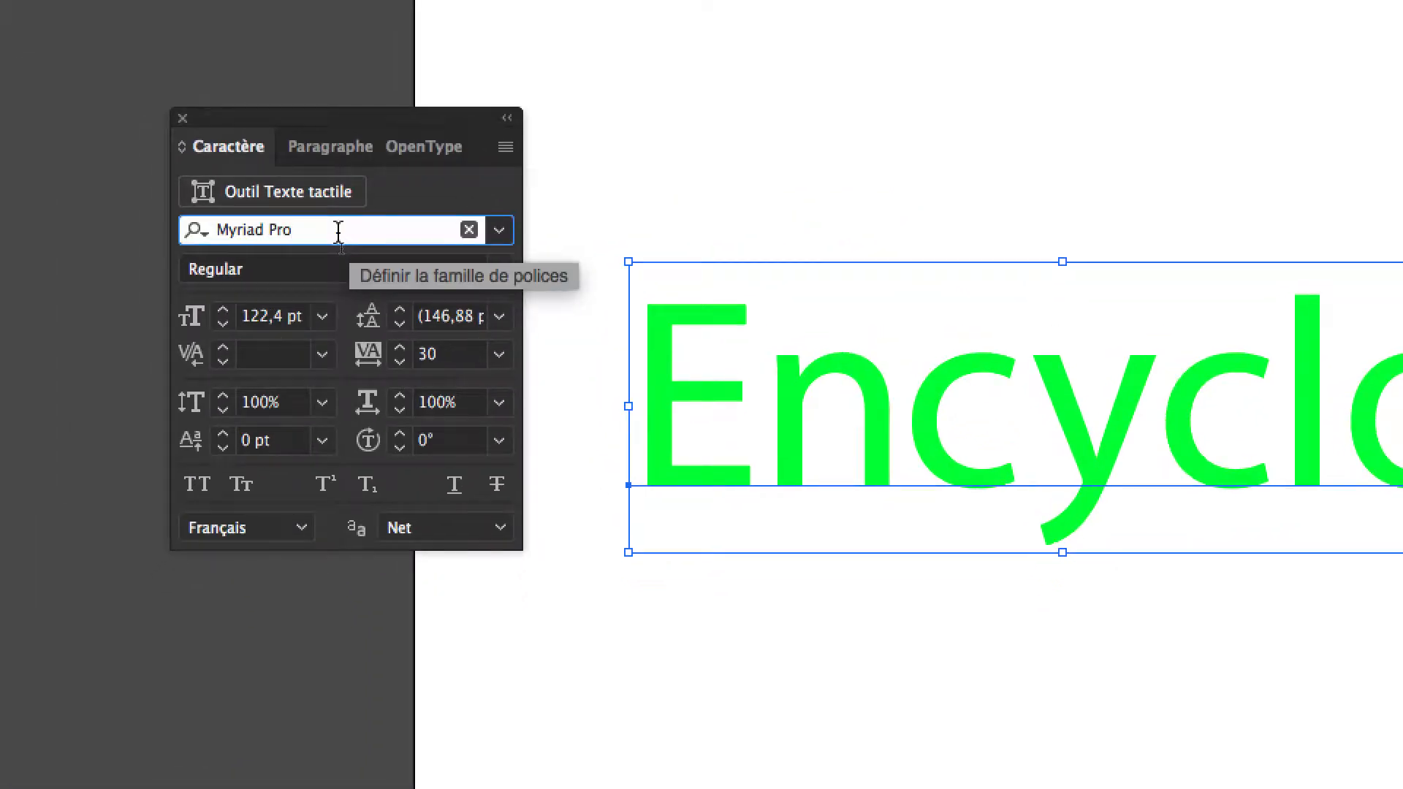
pyautogui.press('Down')
pyautogui.press('Down')
pyautogui.press('Down')
pyautogui.press('Down')
pyautogui.press('Down')
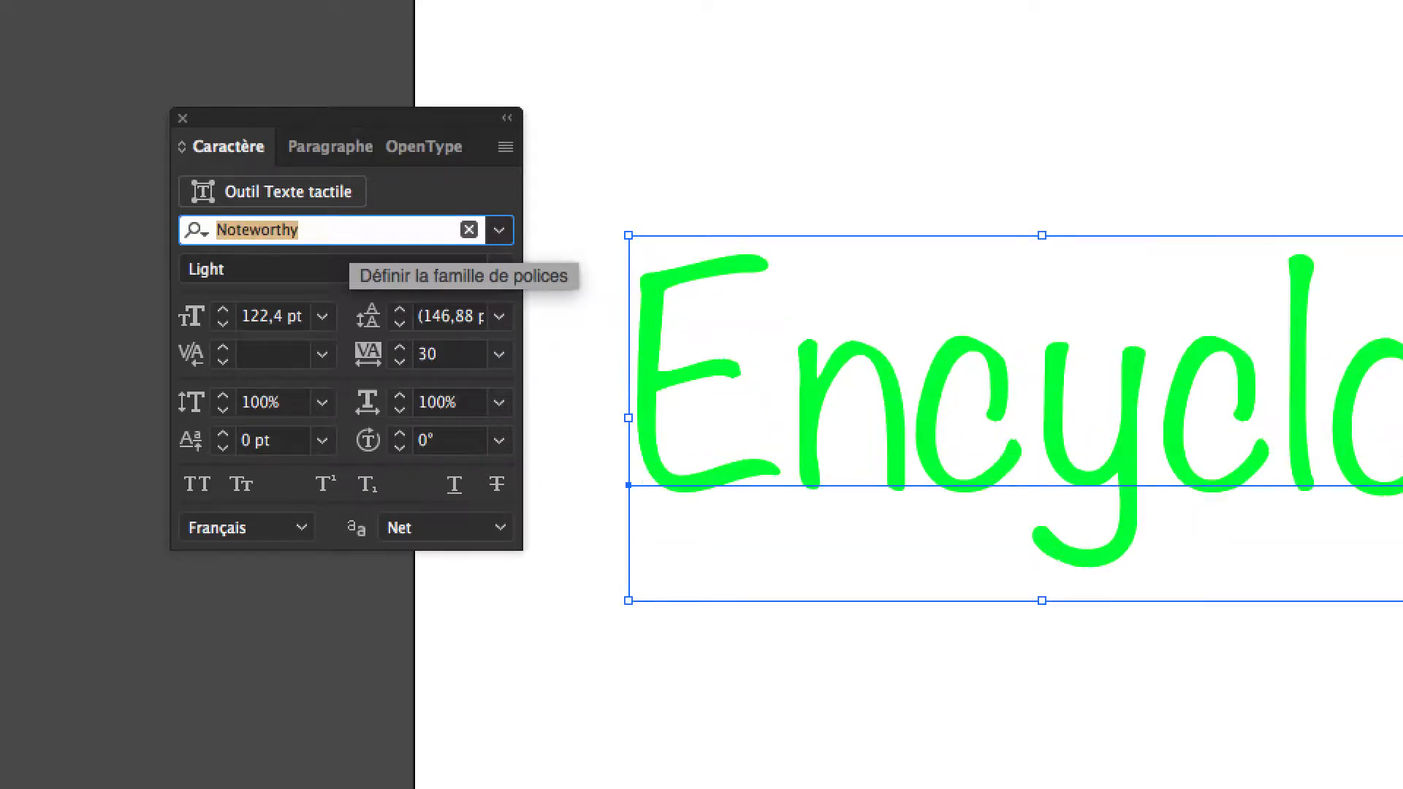
pyautogui.press('Down')
pyautogui.press('Down')
pyautogui.press('Down')
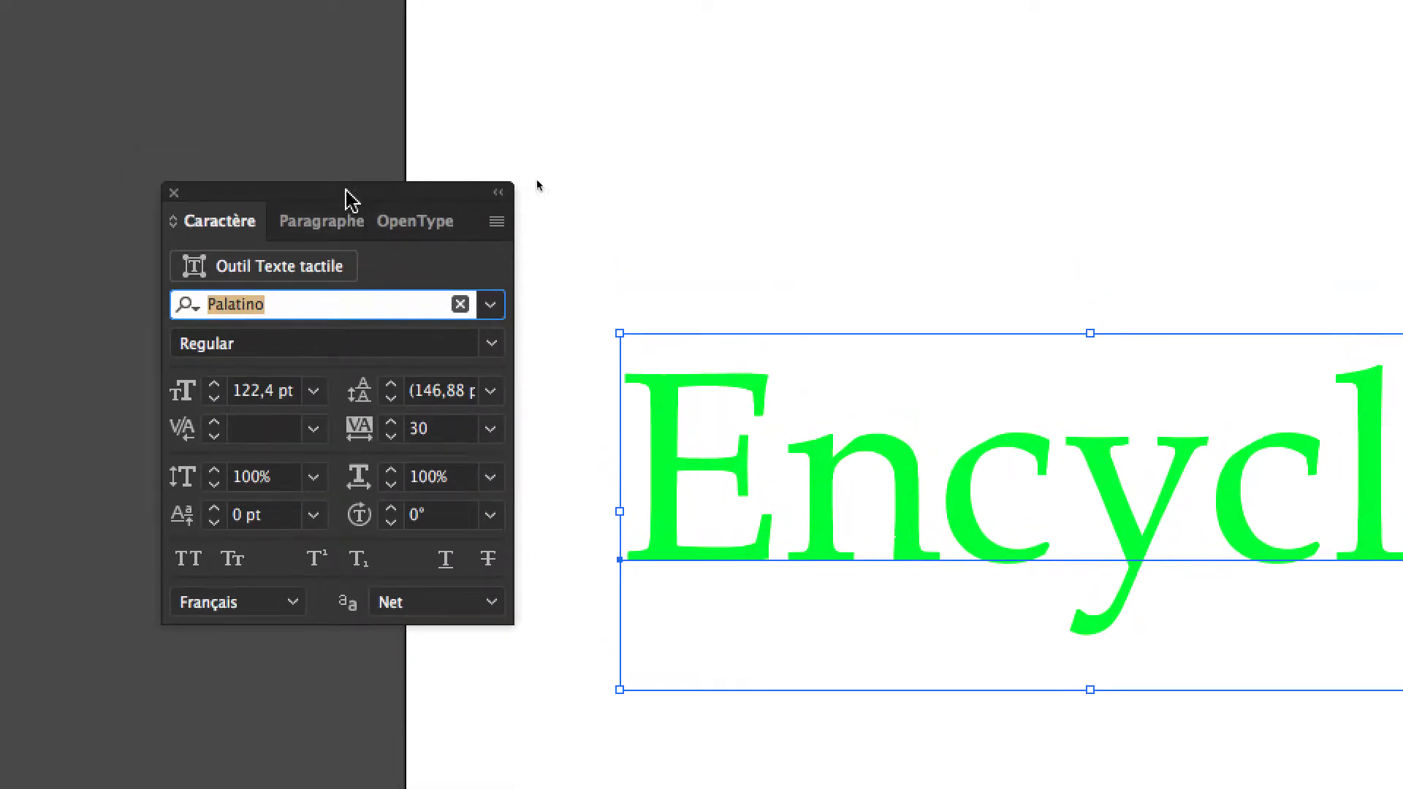
pyautogui.moveTo(344, 196); pyautogui.dragTo(520, 344)
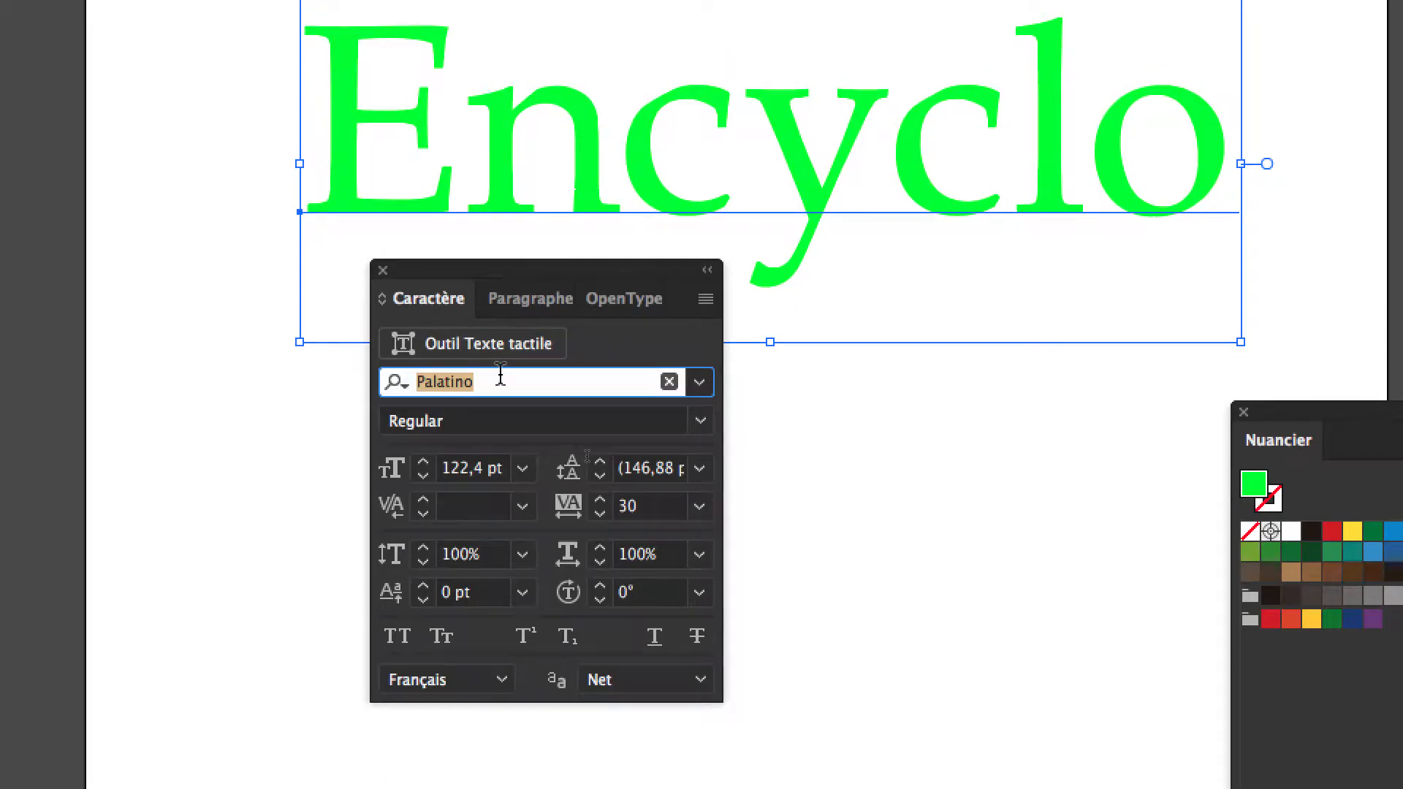
pyautogui.press('Down')
pyautogui.press('Down')
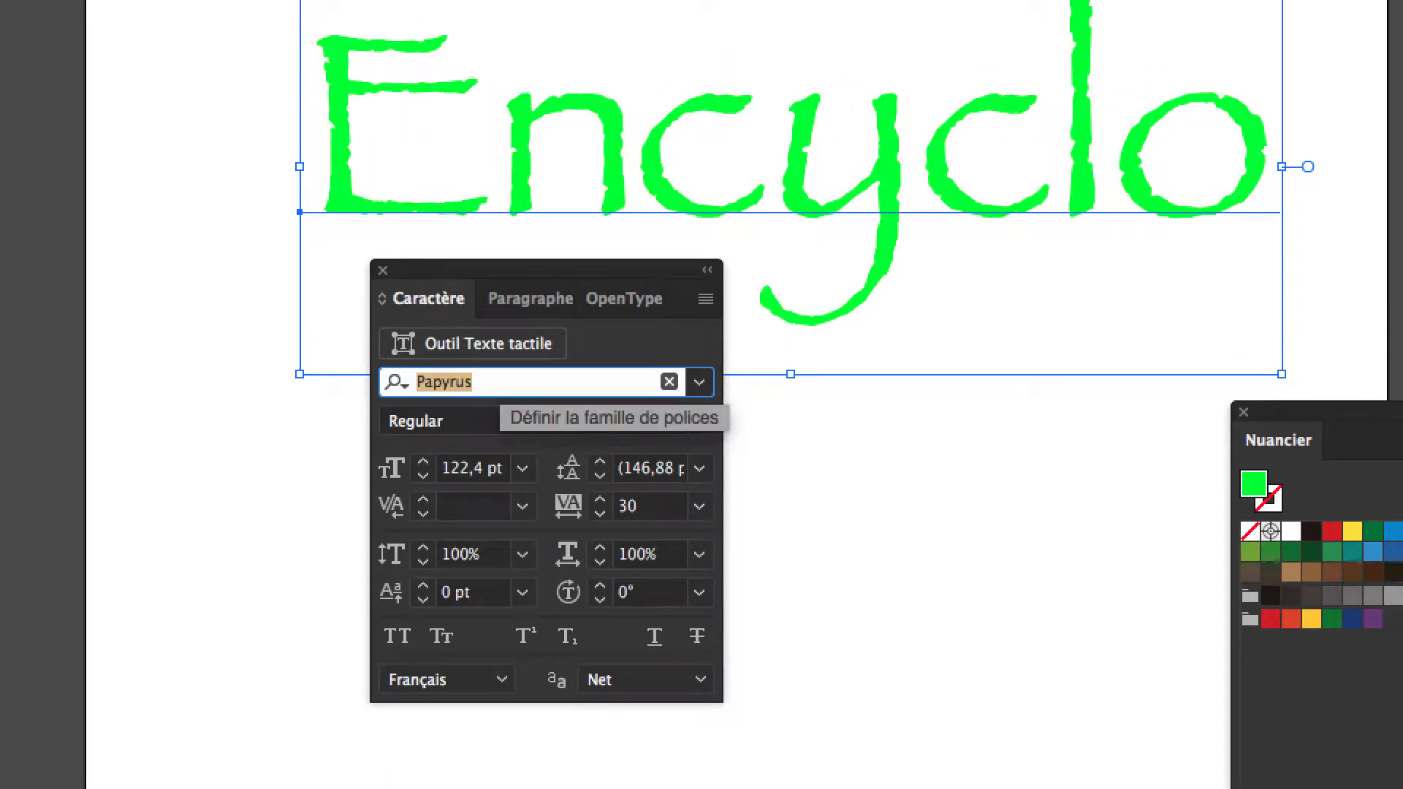
pyautogui.press('Down')
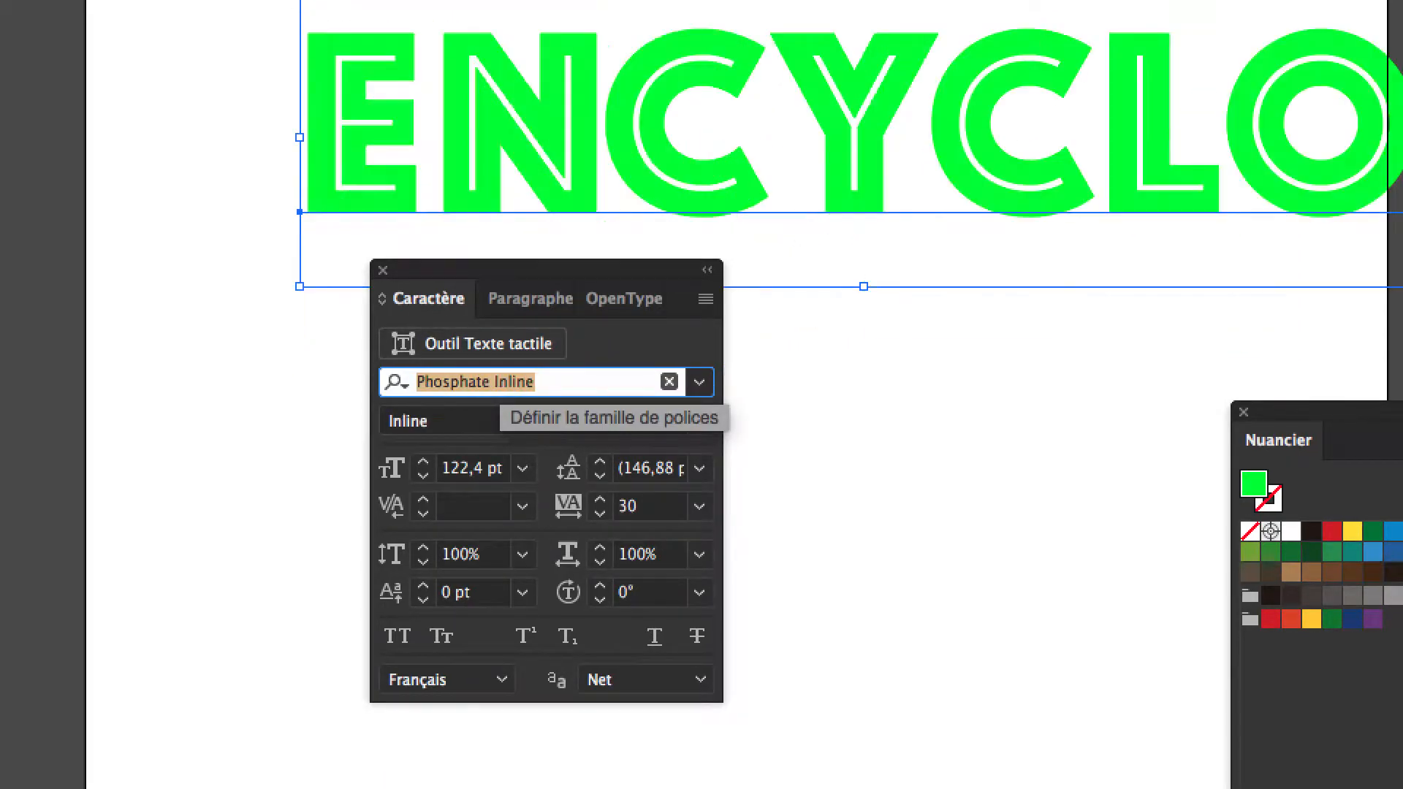
pyautogui.press('Down')
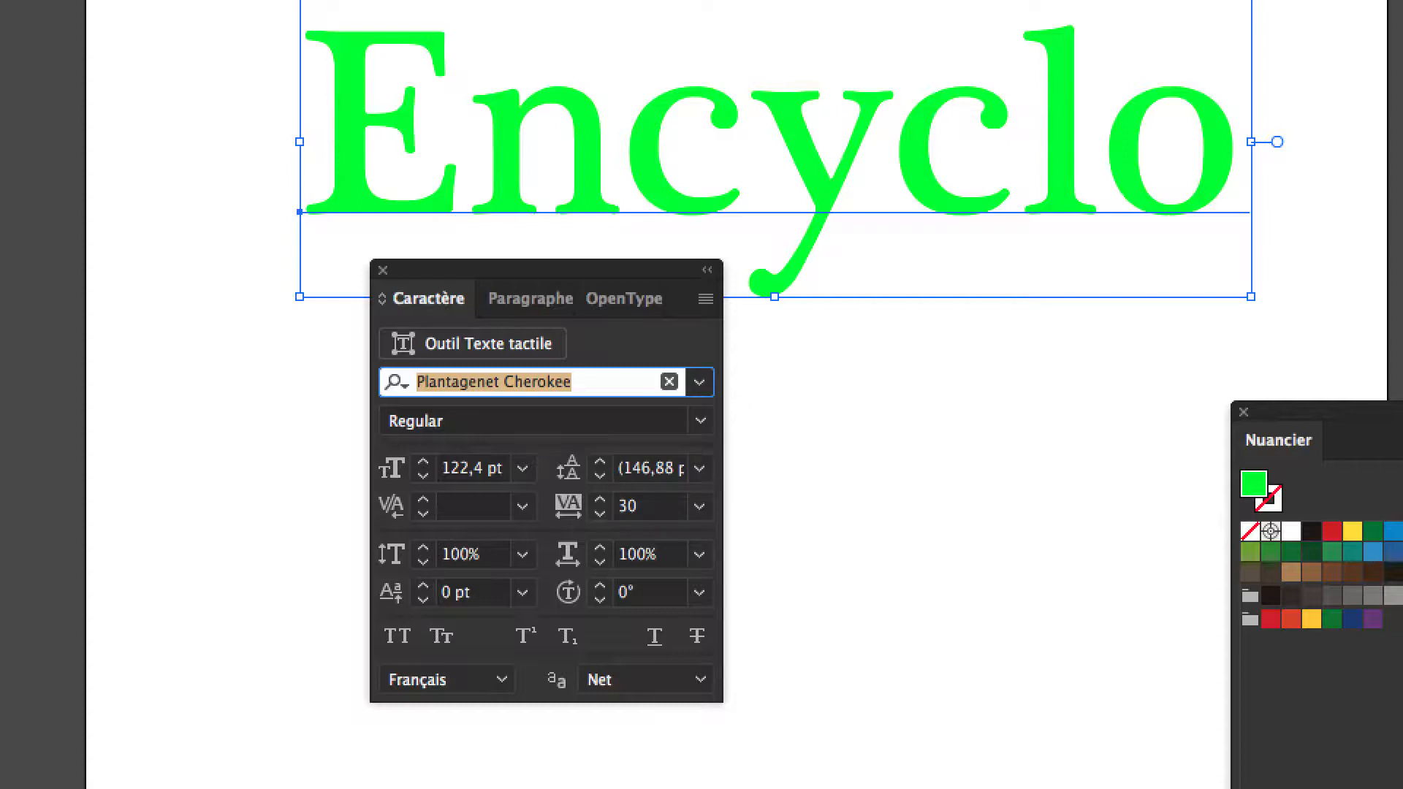
pyautogui.press('Down')
pyautogui.press('Down')
pyautogui.press('Down')
pyautogui.press('Down')
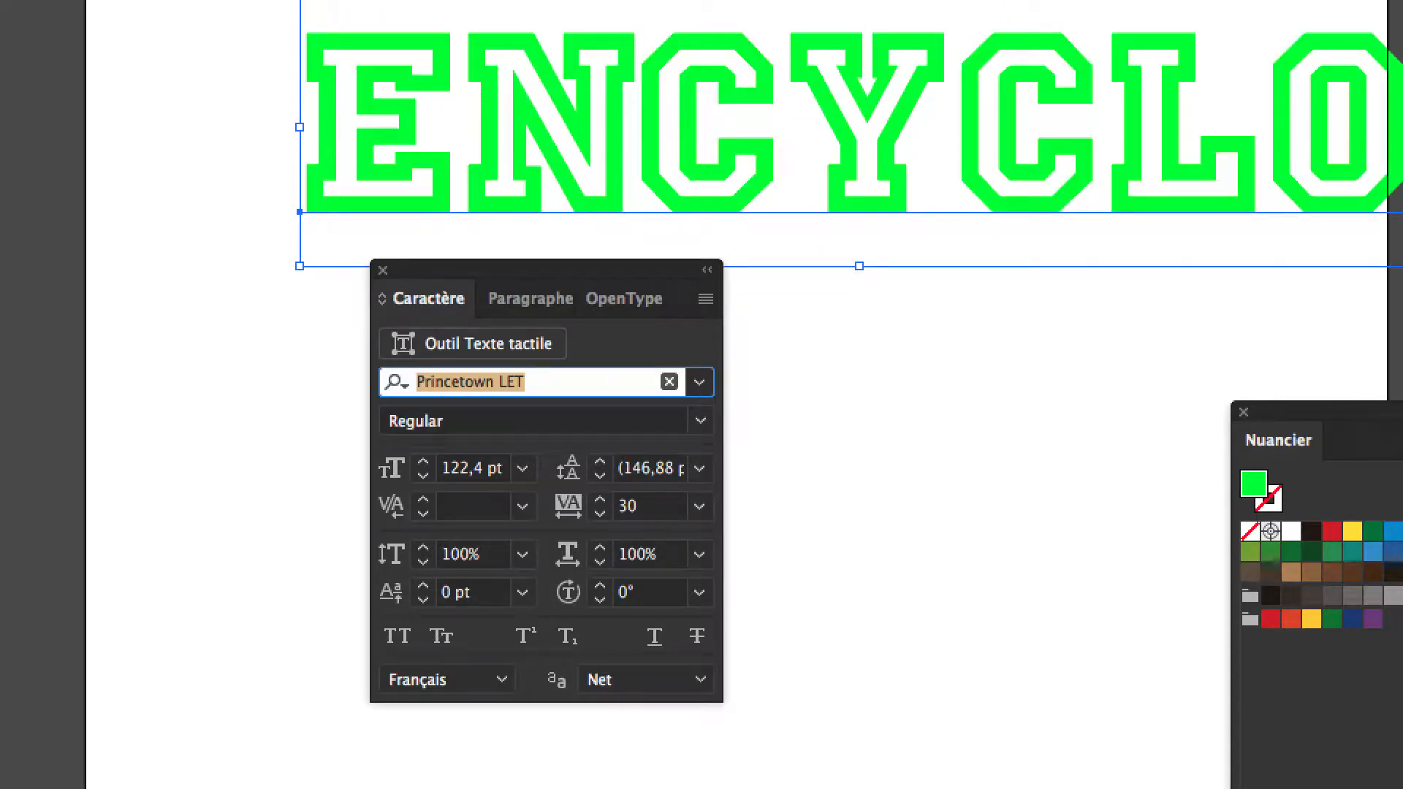
pyautogui.press('Down')
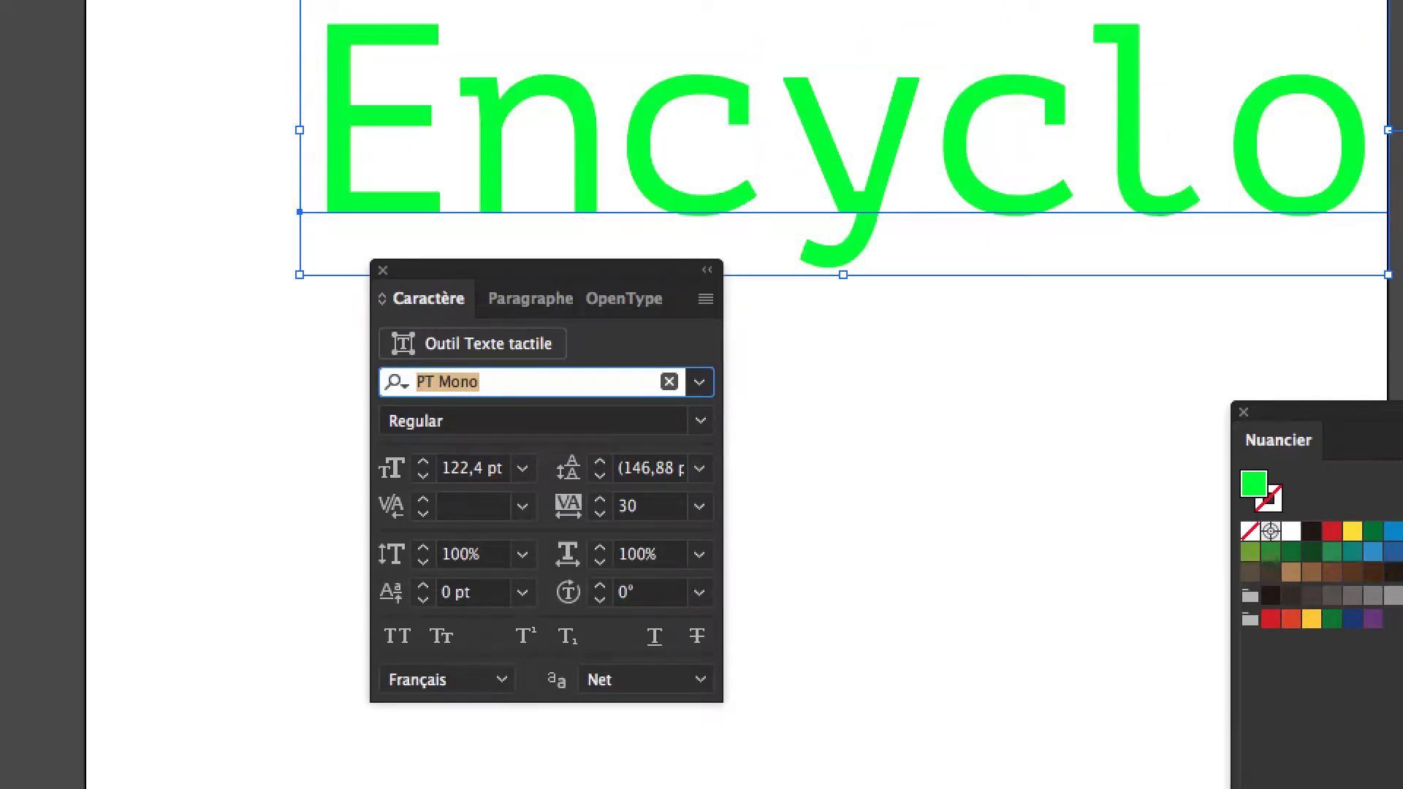
pyautogui.press('Down')
pyautogui.press('Down')
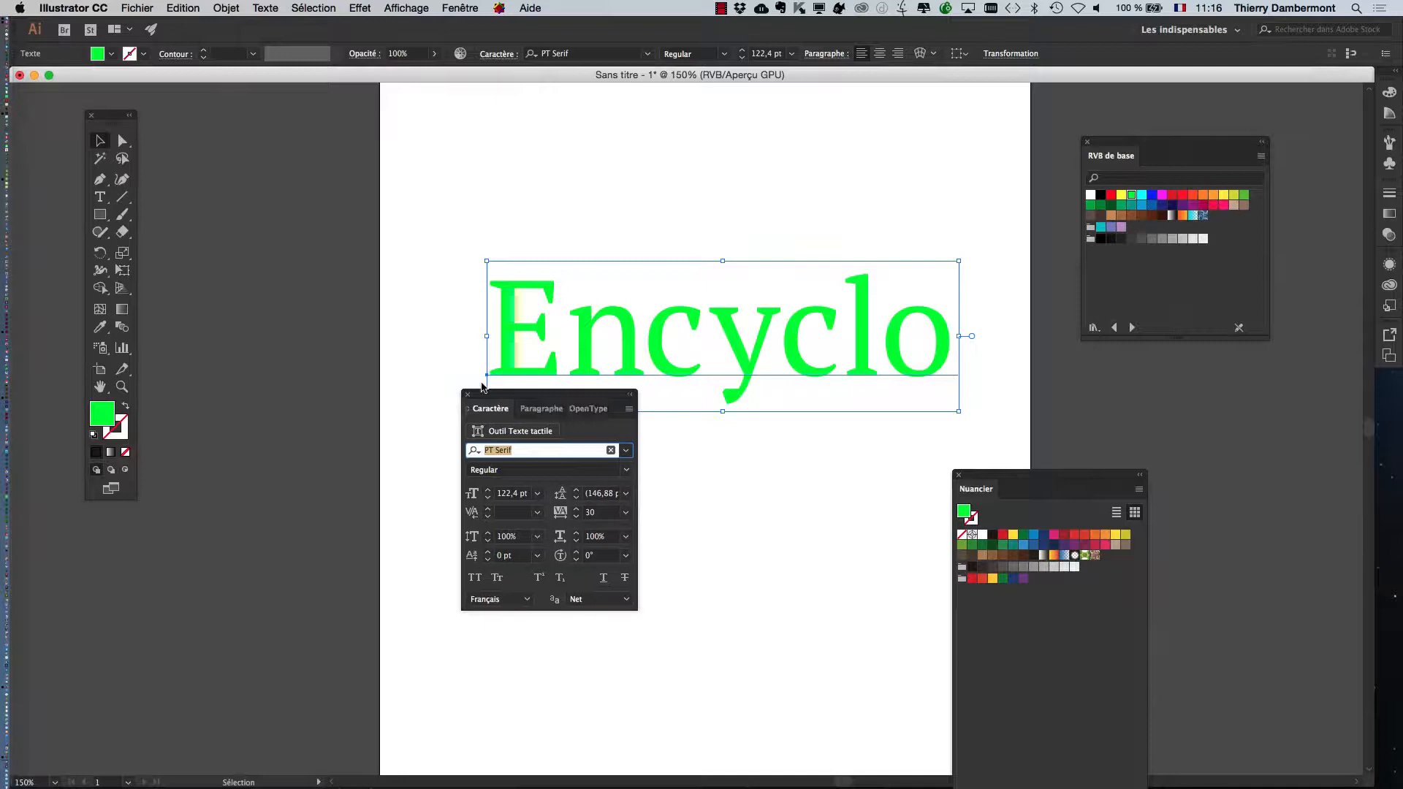
# Step: Zoom in on the text to 200% and spread the Caractère, RVB de base and Nuancier panels around it
pyautogui.moveTo(483, 387); pyautogui.dragTo(216, 269)
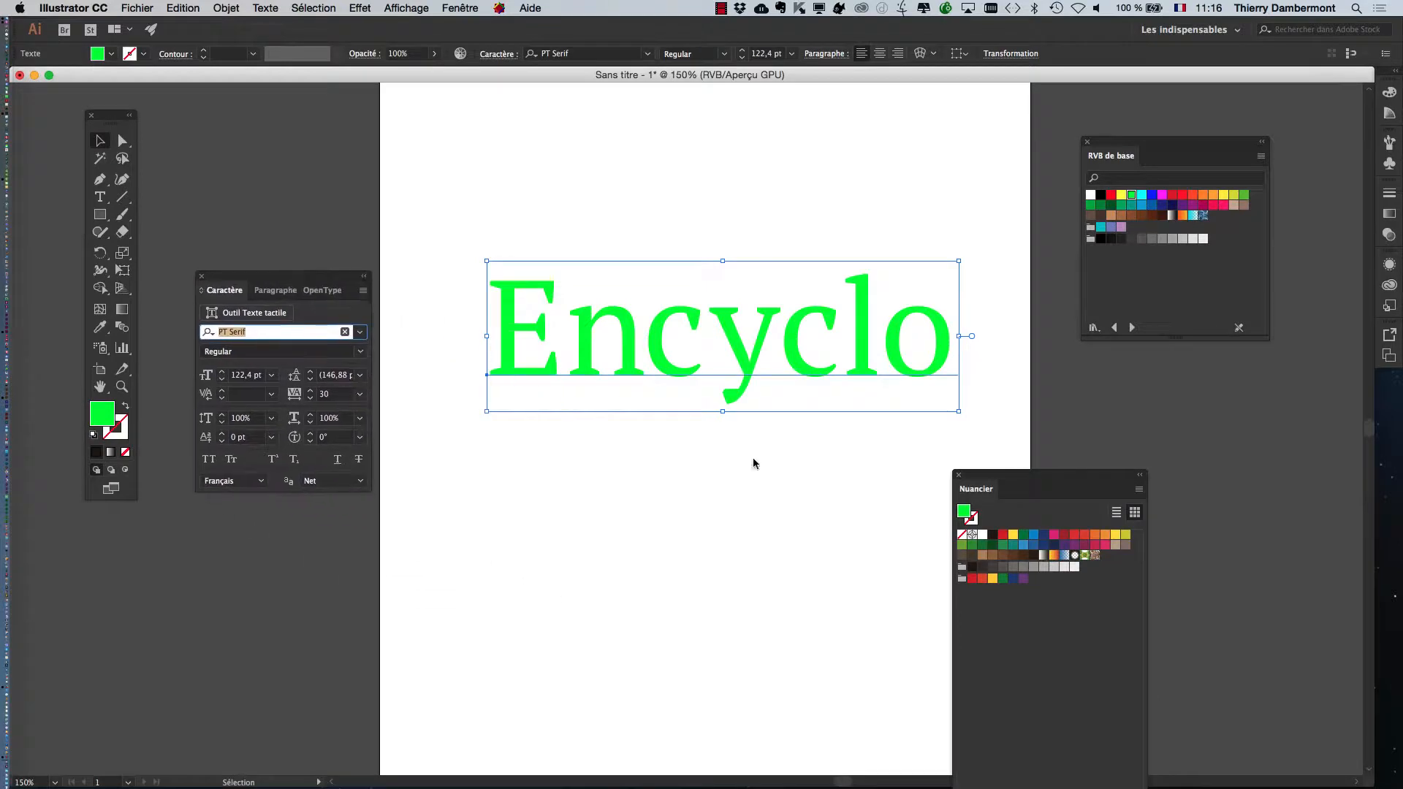
pyautogui.moveTo(985, 477); pyautogui.dragTo(1143, 452)
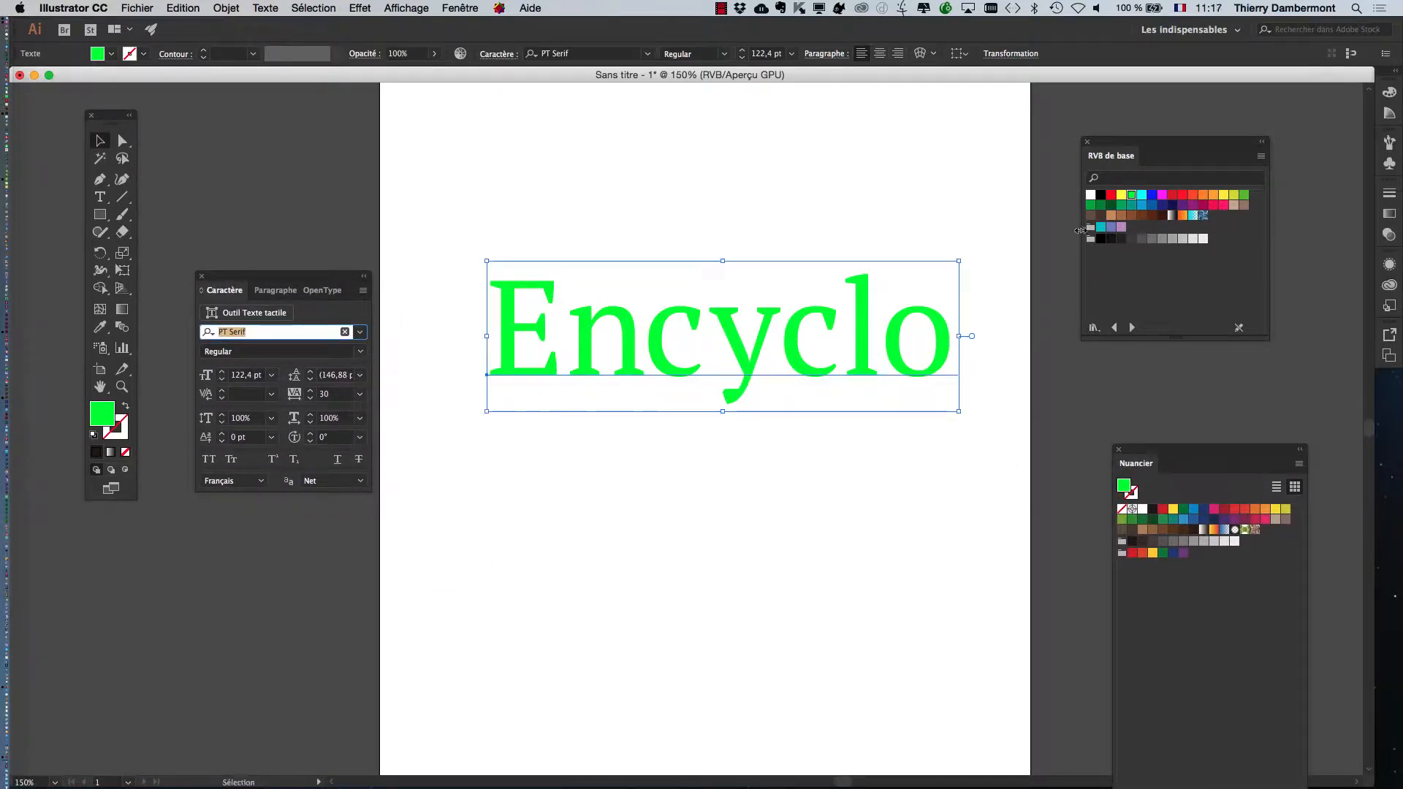
pyautogui.scroll(1, 714, 369)
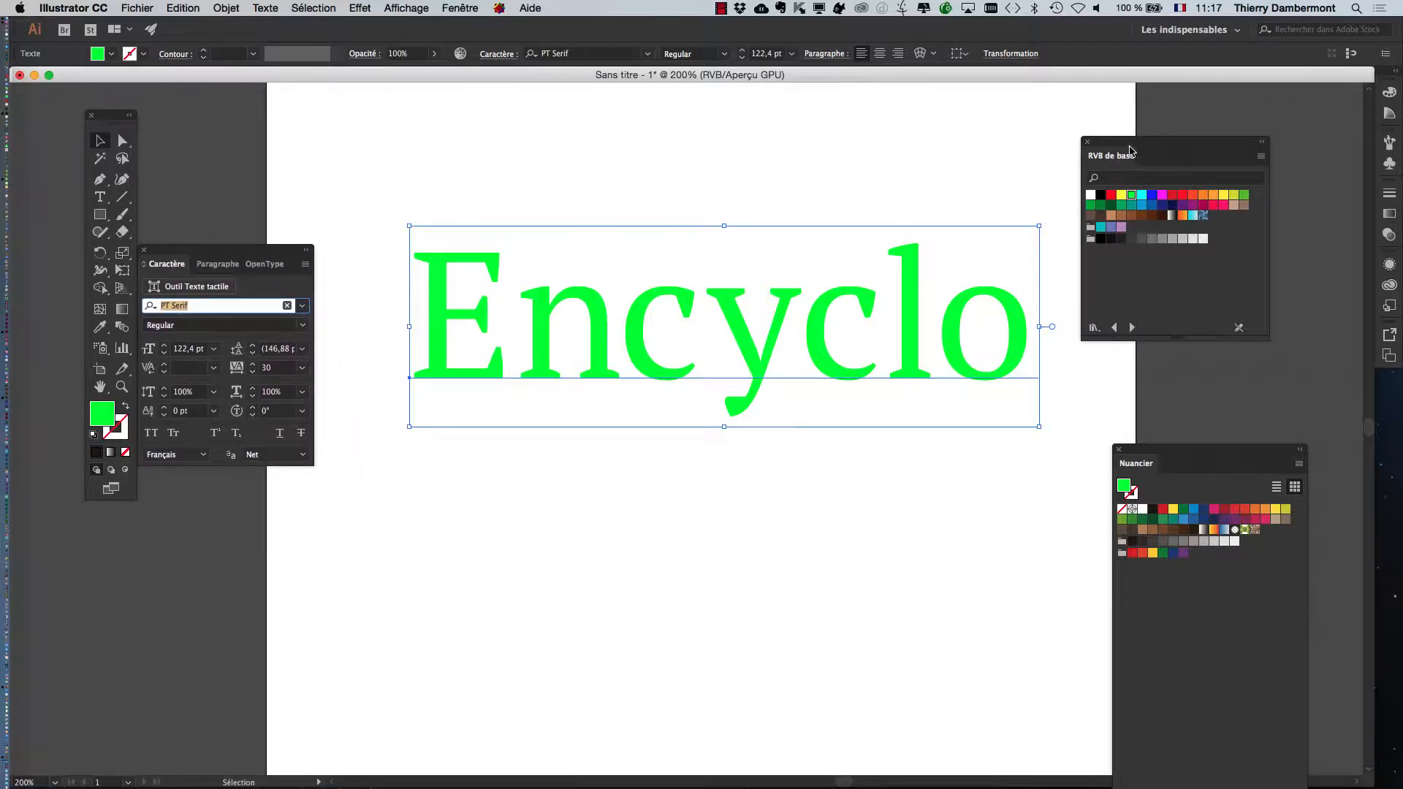
pyautogui.moveTo(1132, 154); pyautogui.dragTo(1214, 132)
pyautogui.moveTo(1185, 453); pyautogui.dragTo(1301, 448)
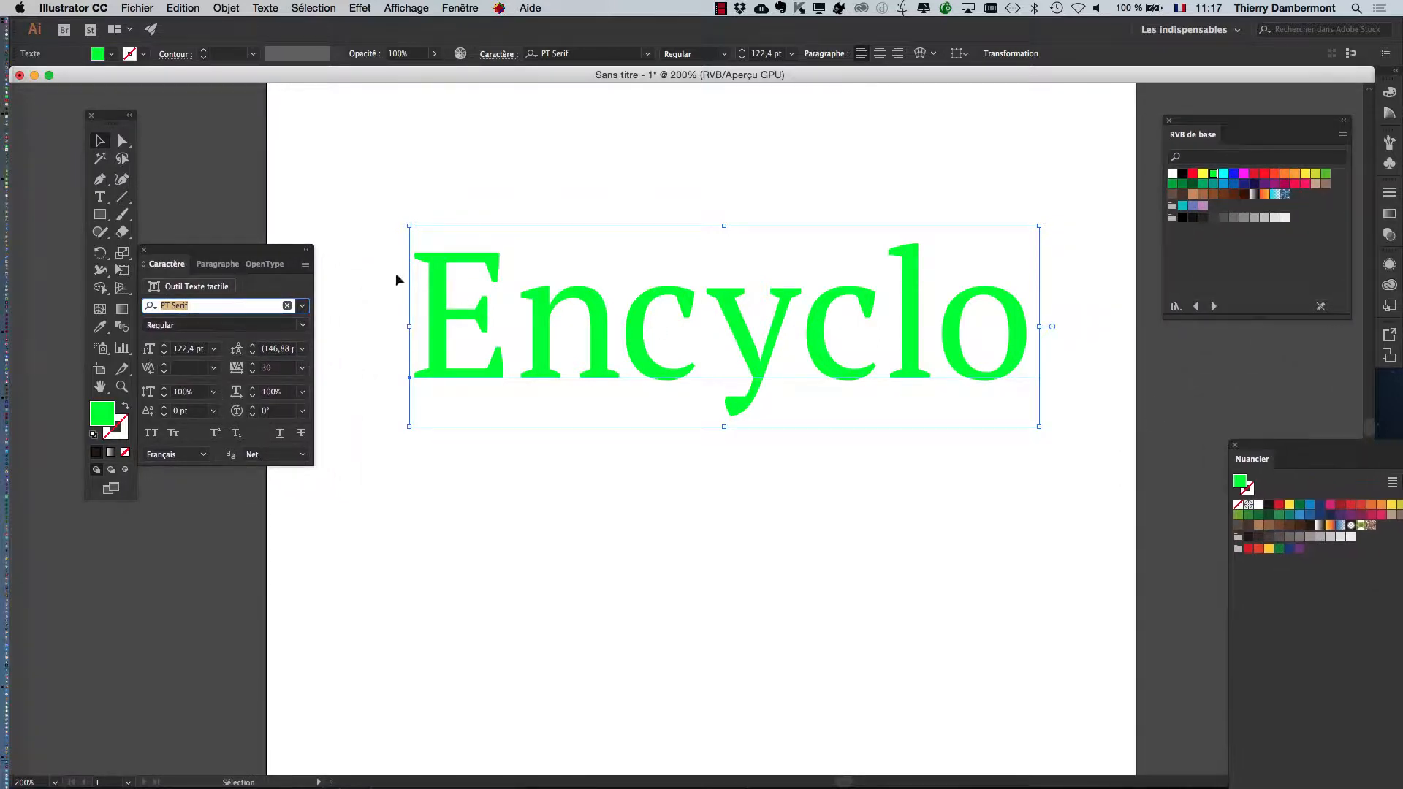
pyautogui.moveTo(278, 252); pyautogui.dragTo(323, 276)
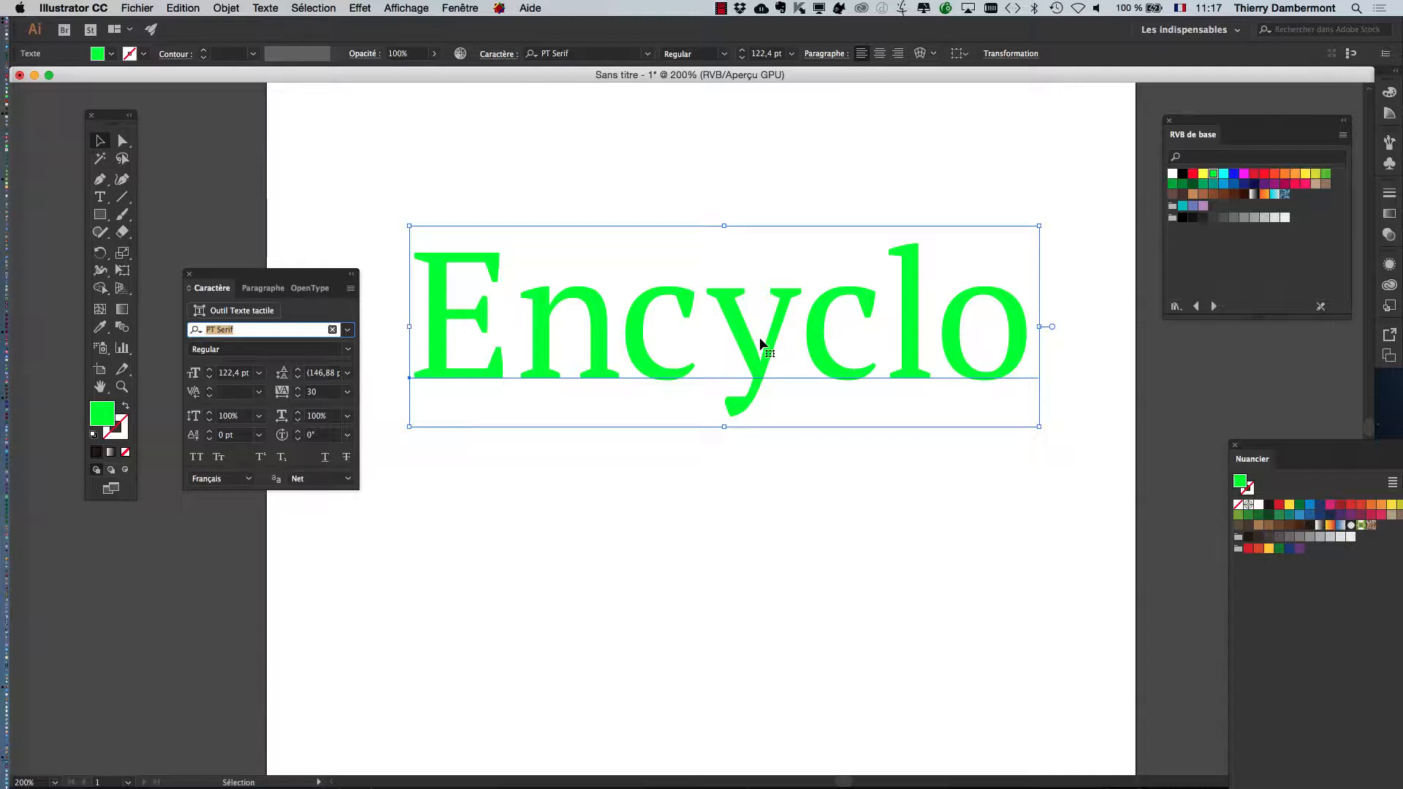
# Step: Display the Aspect panel, float and enlarge it beside the text, and place the RVB de base swatches below the lettering
pyautogui.click(459, 9)
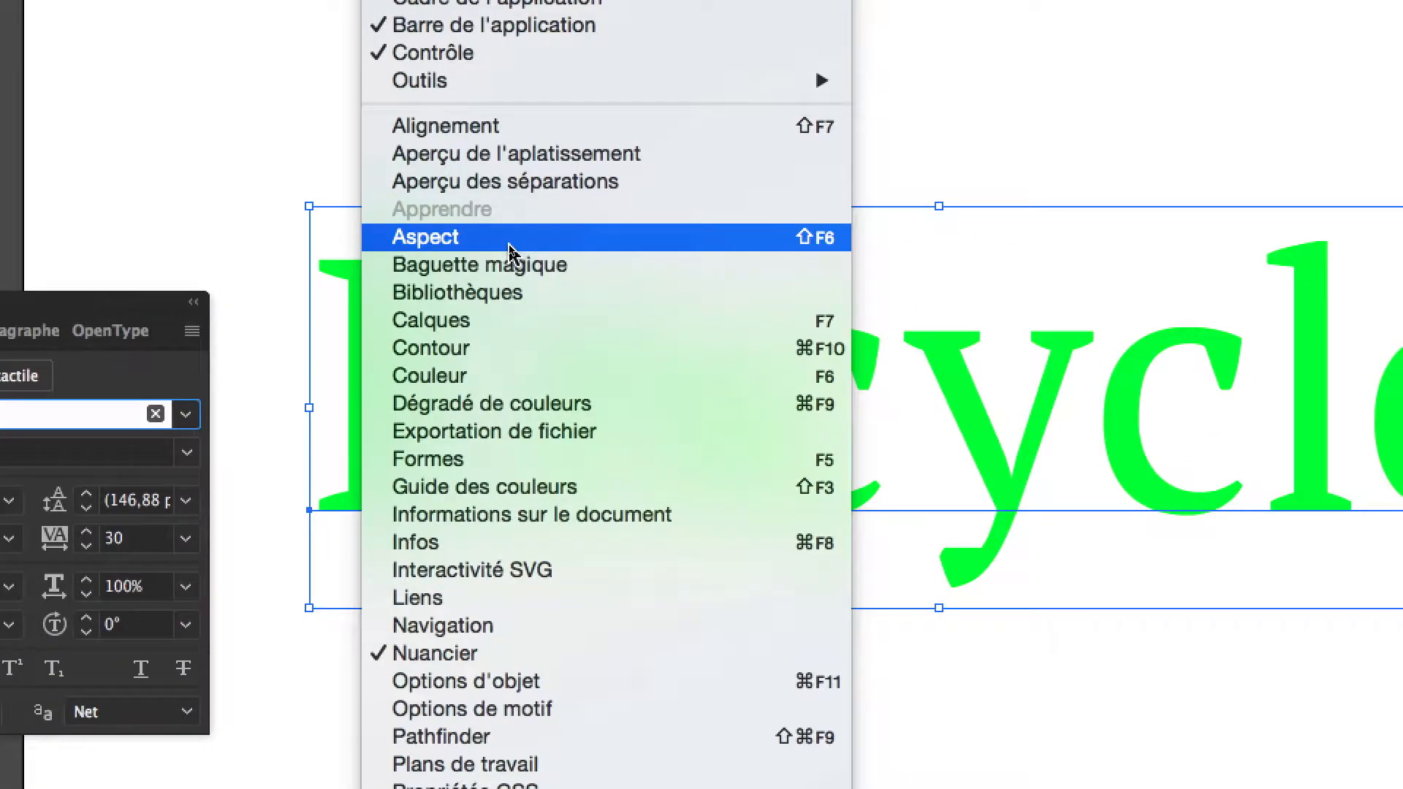
pyautogui.click(510, 248)
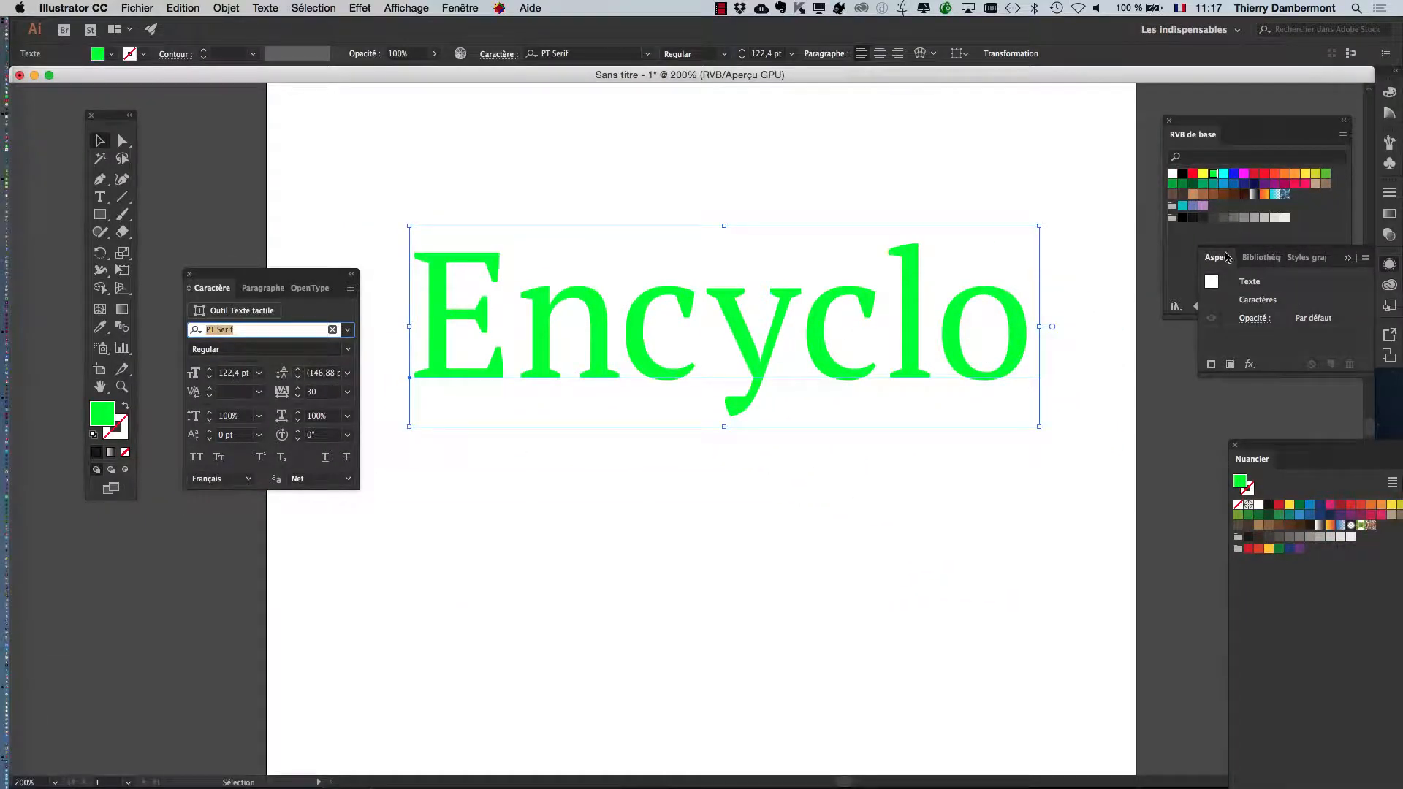
pyautogui.moveTo(1218, 257); pyautogui.dragTo(567, 119)
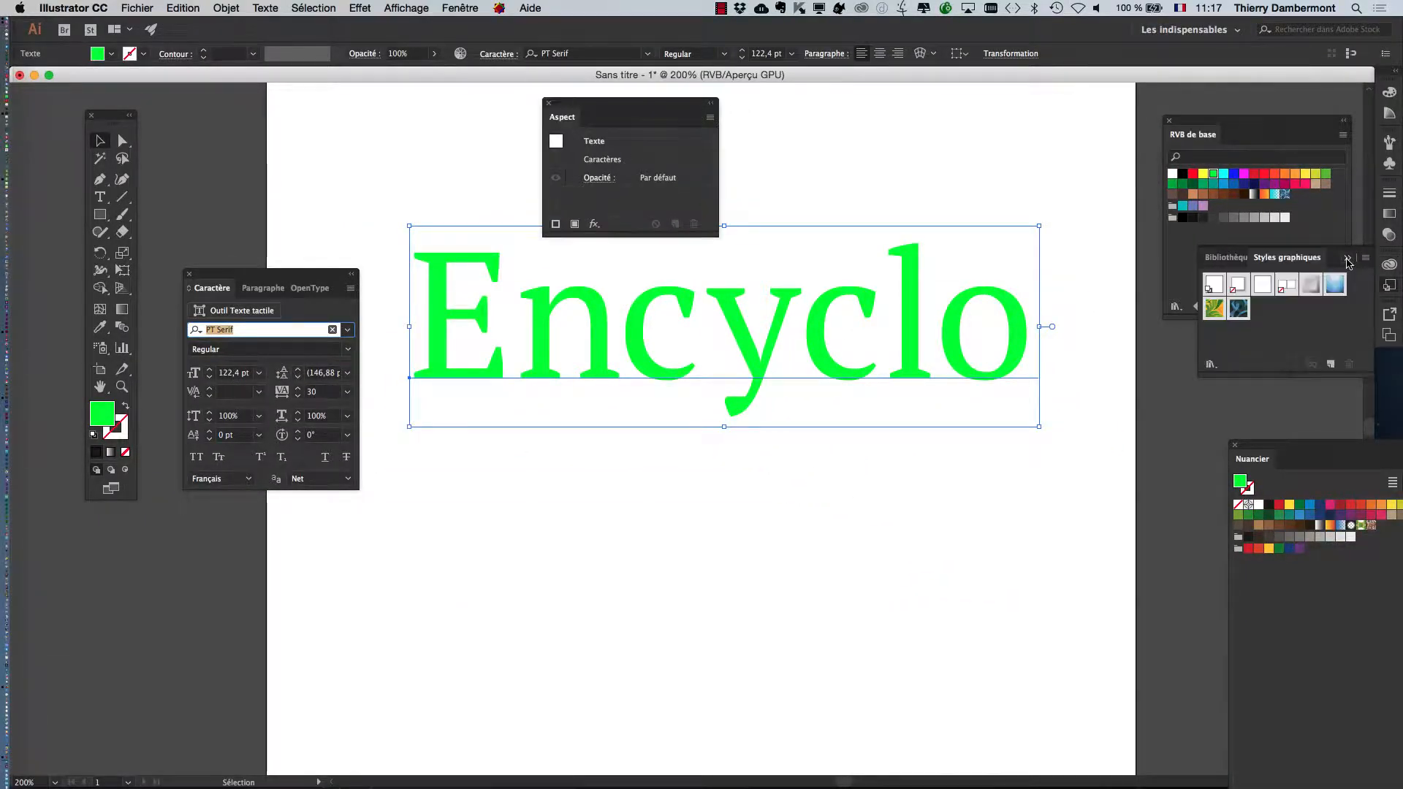
pyautogui.click(1347, 258)
pyautogui.moveTo(1193, 134); pyautogui.dragTo(429, 529)
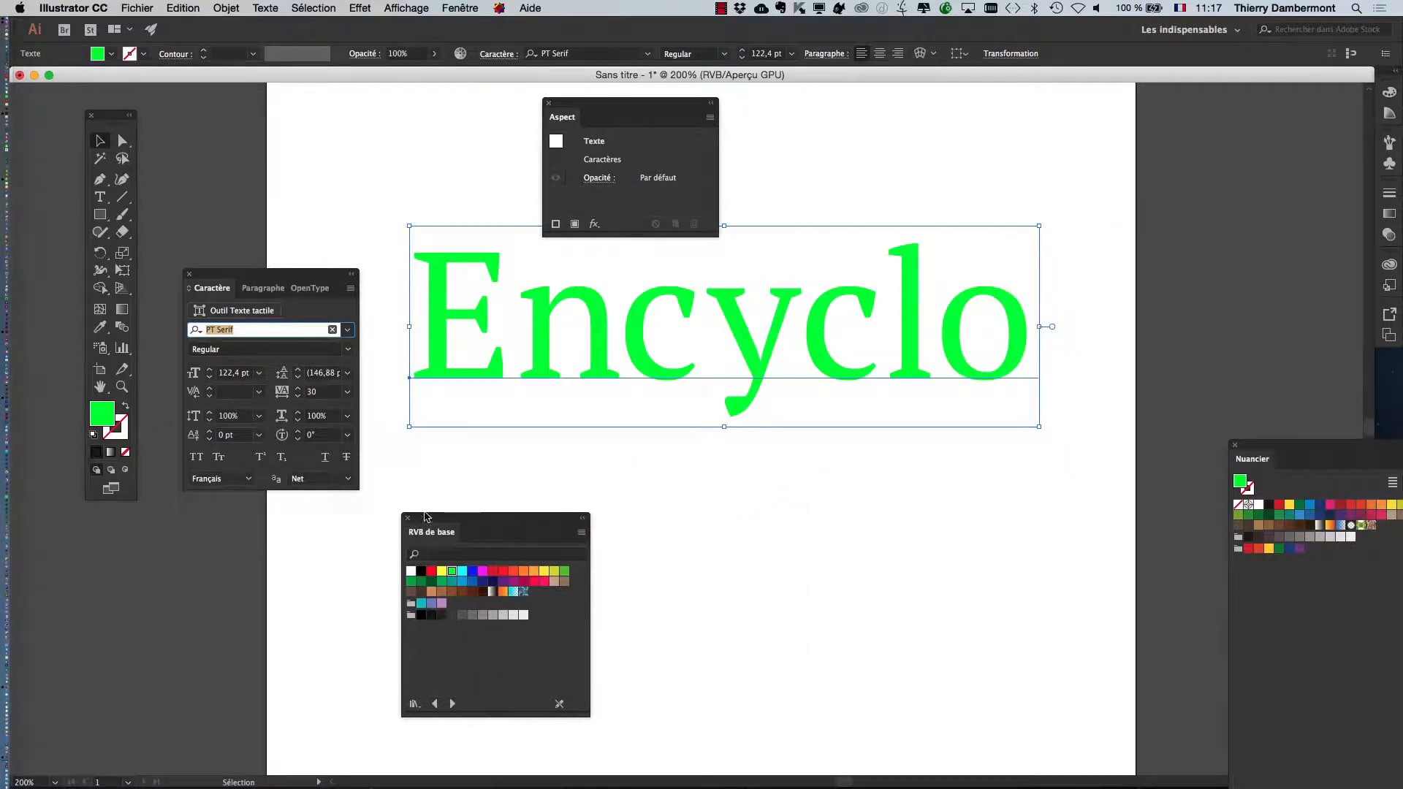
pyautogui.moveTo(717, 232); pyautogui.dragTo(713, 299)
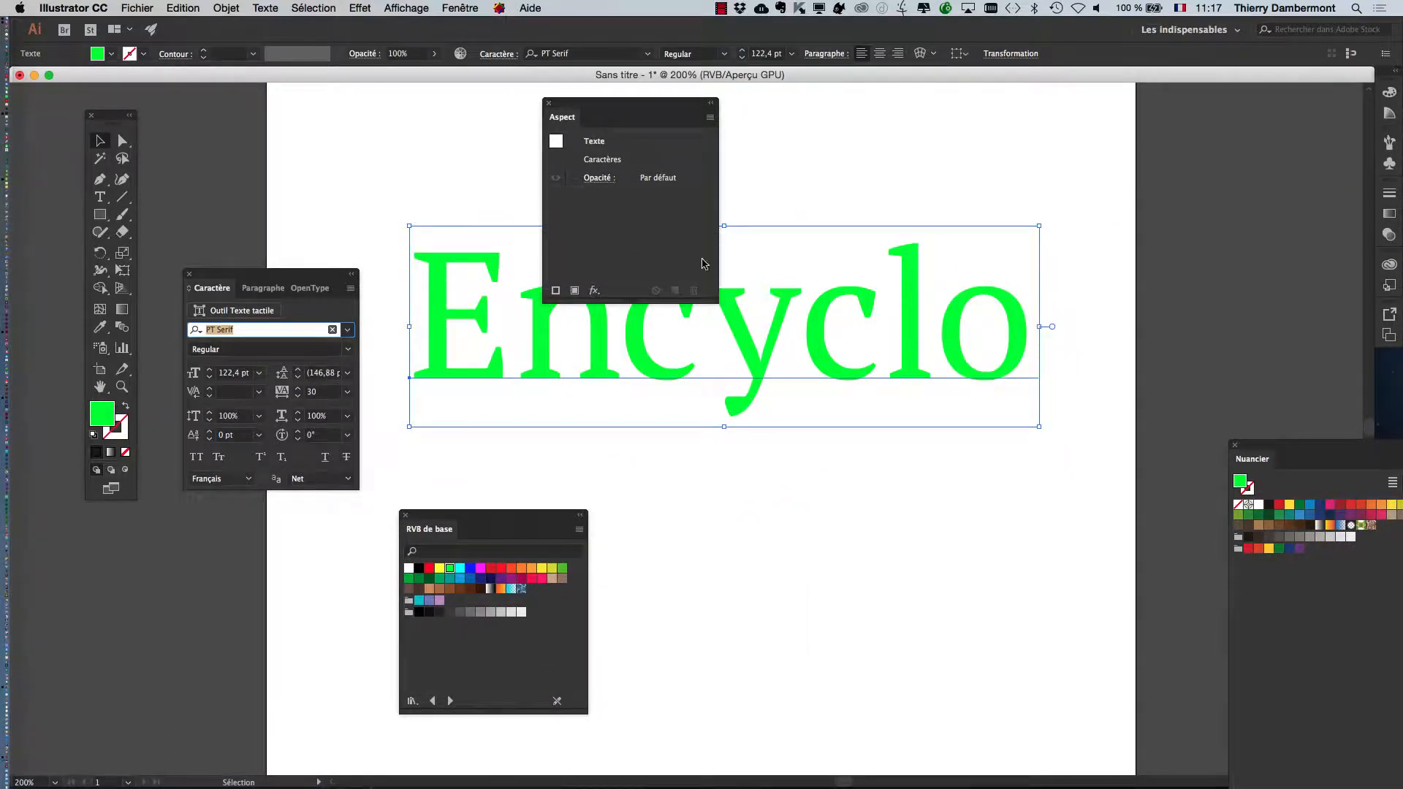
pyautogui.moveTo(617, 111); pyautogui.dragTo(1098, 130)
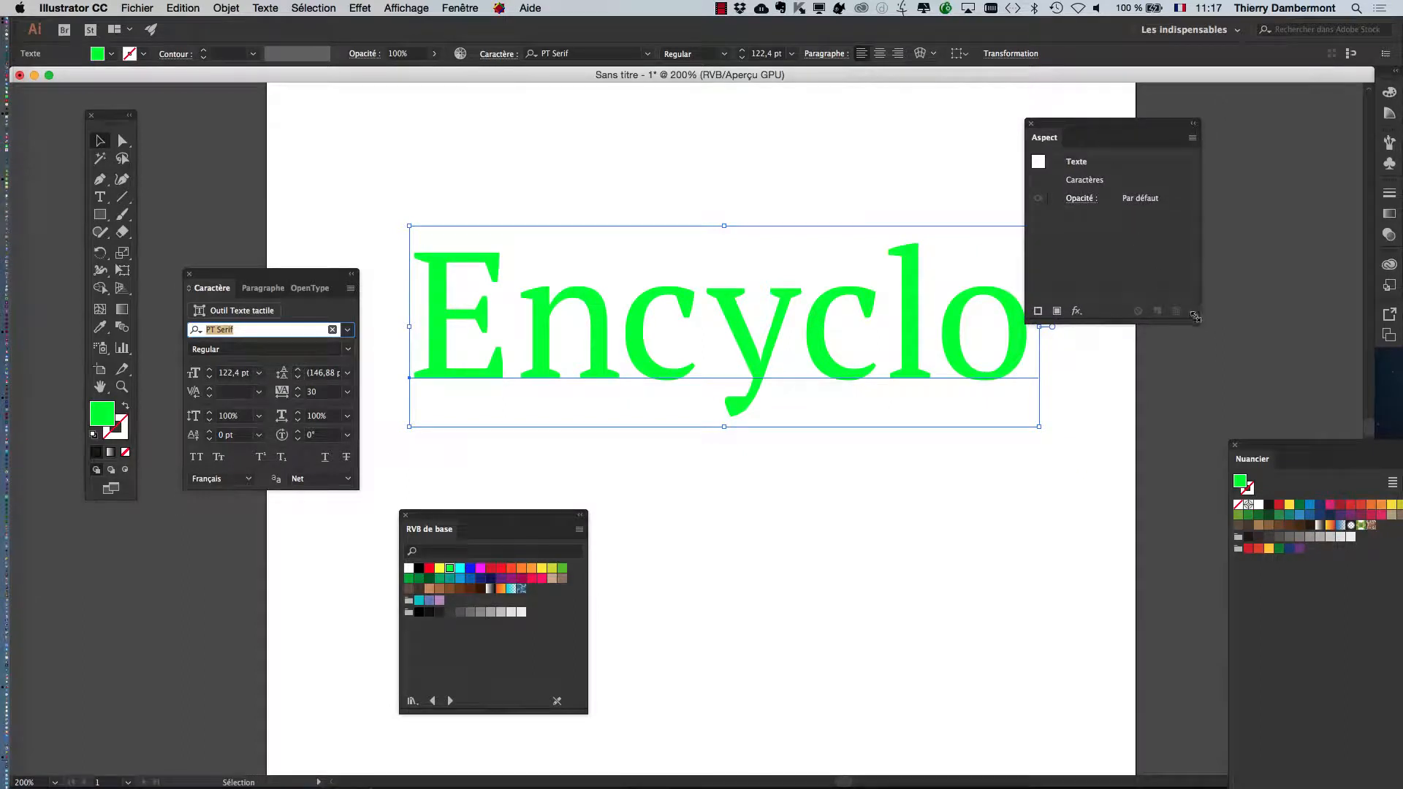
pyautogui.moveTo(1199, 321); pyautogui.dragTo(1233, 352)
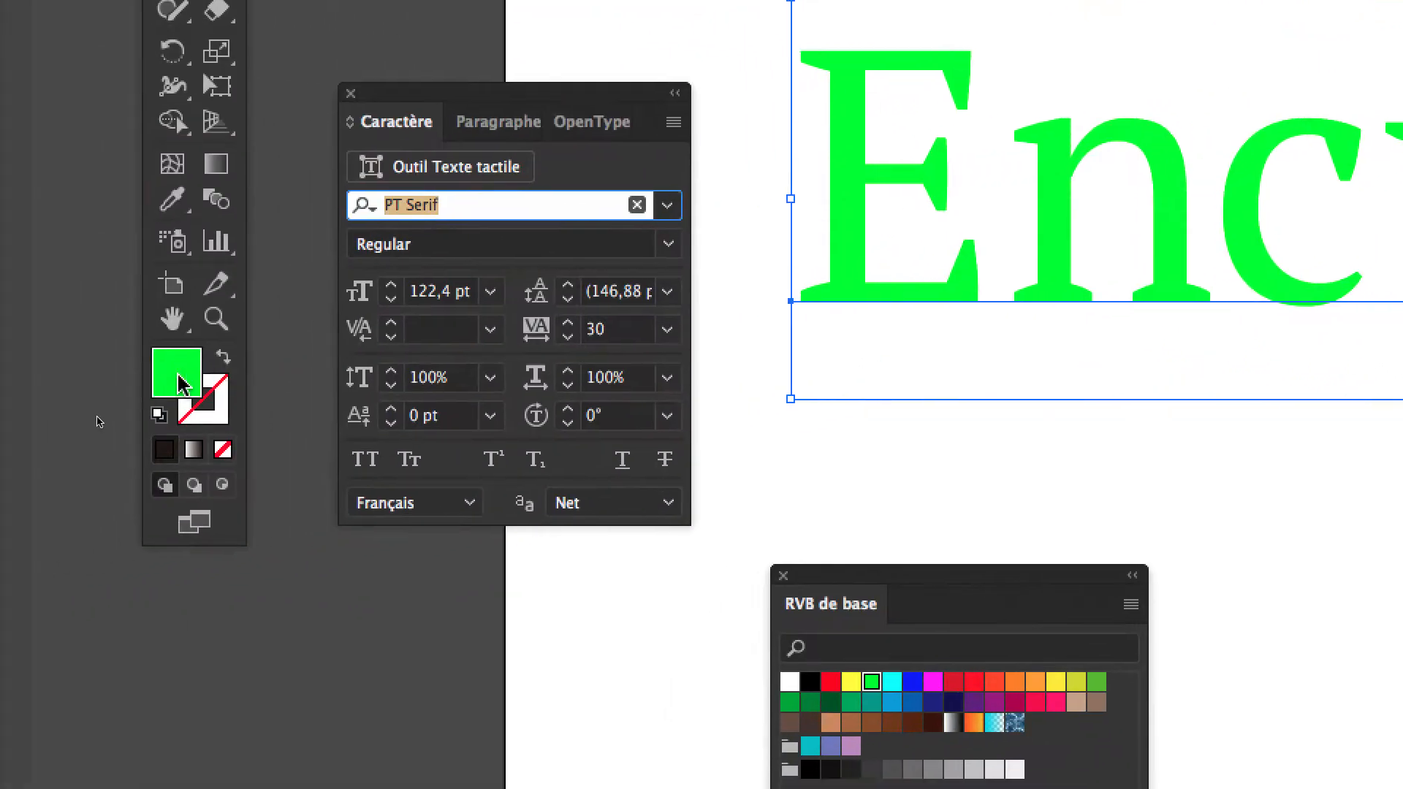
# Step: Remove the text's fill colour and add a new fill to the text object's appearance
pyautogui.click(218, 446)
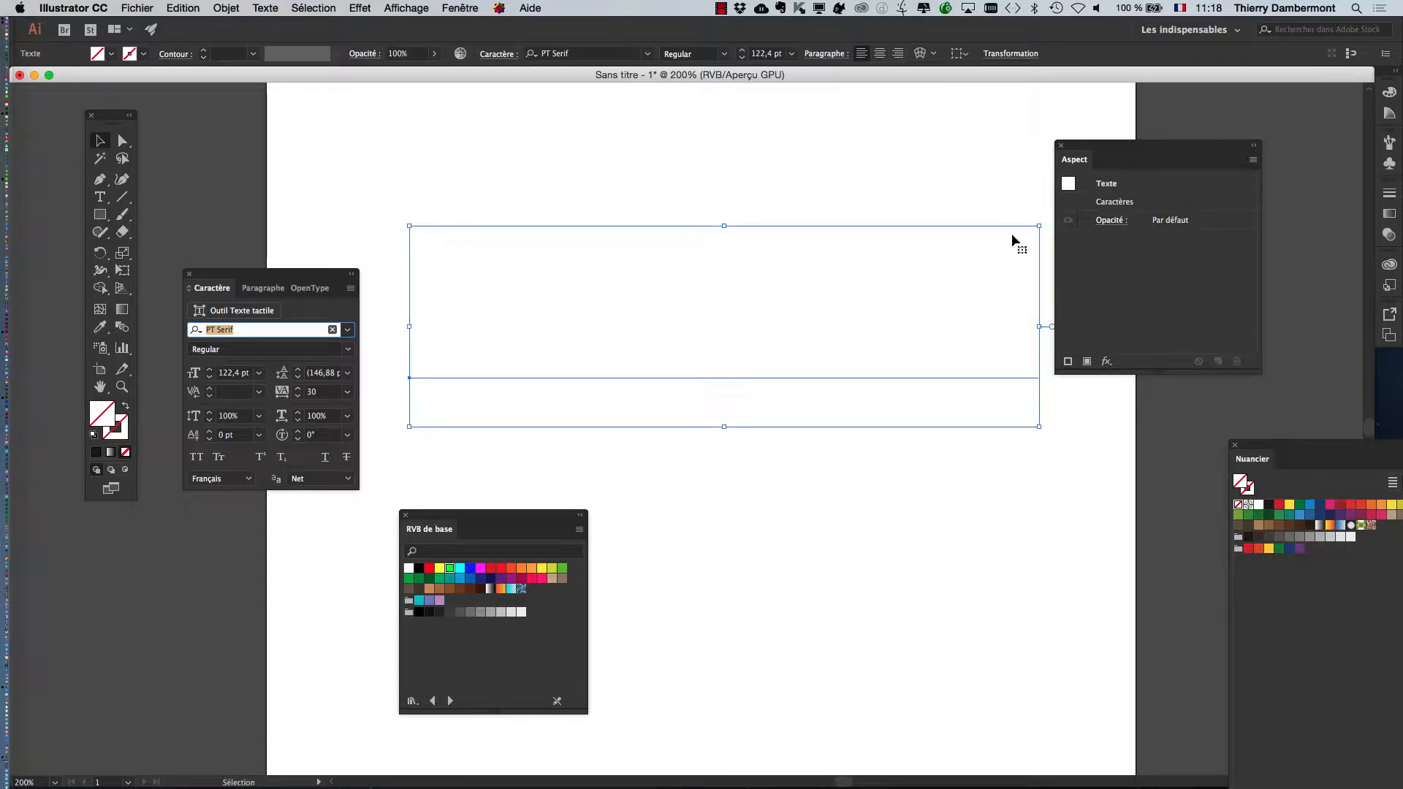
pyautogui.moveTo(1098, 151); pyautogui.dragTo(962, 134)
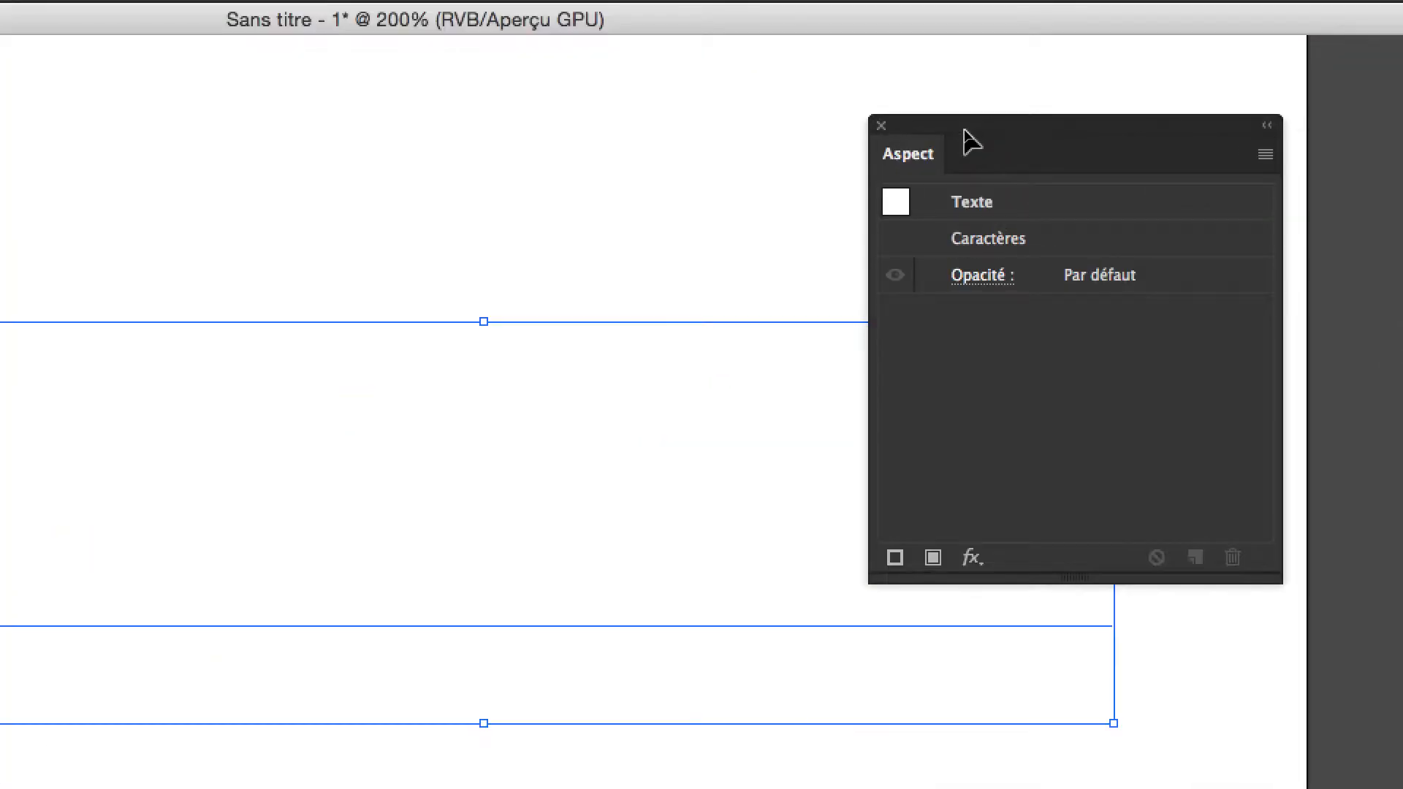
pyautogui.click(1264, 154)
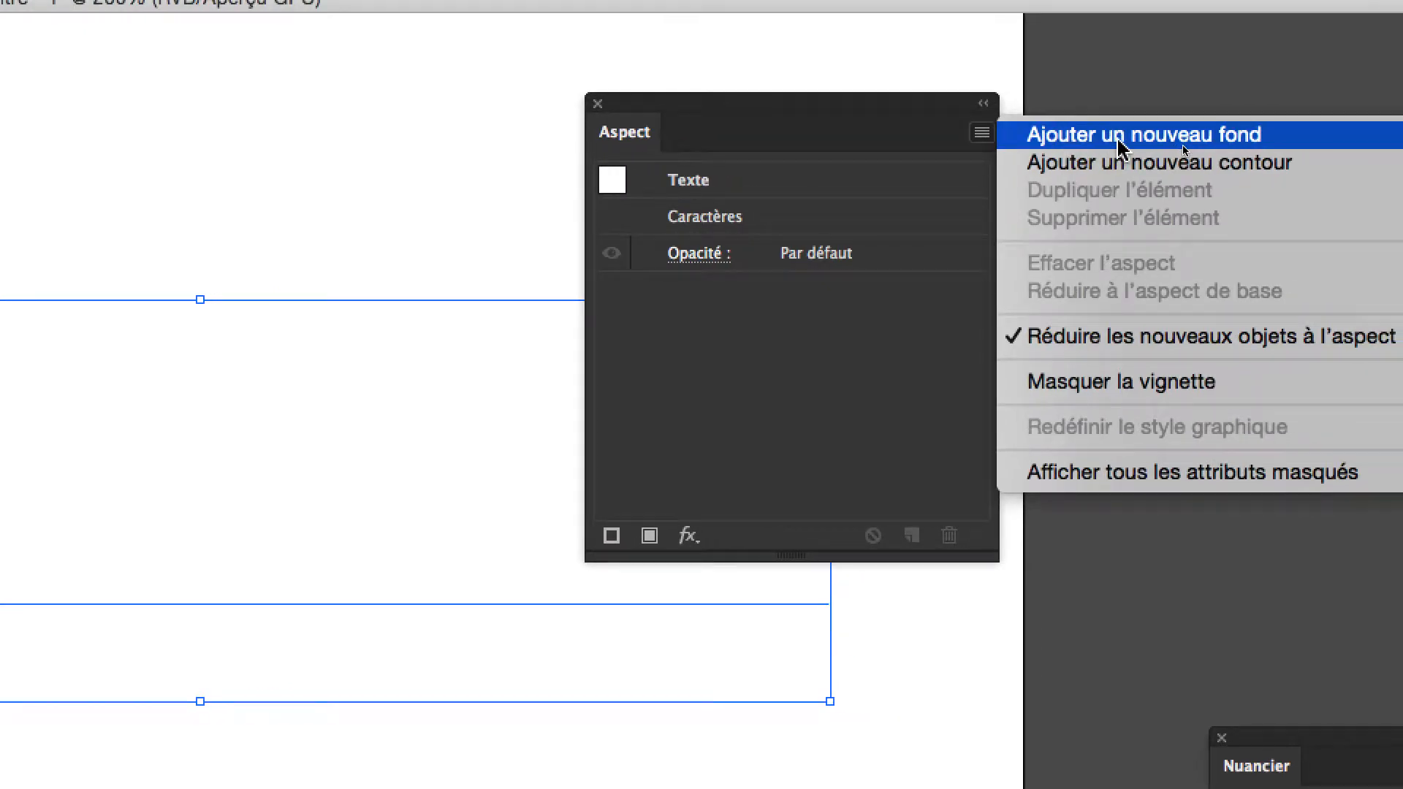
pyautogui.click(1118, 144)
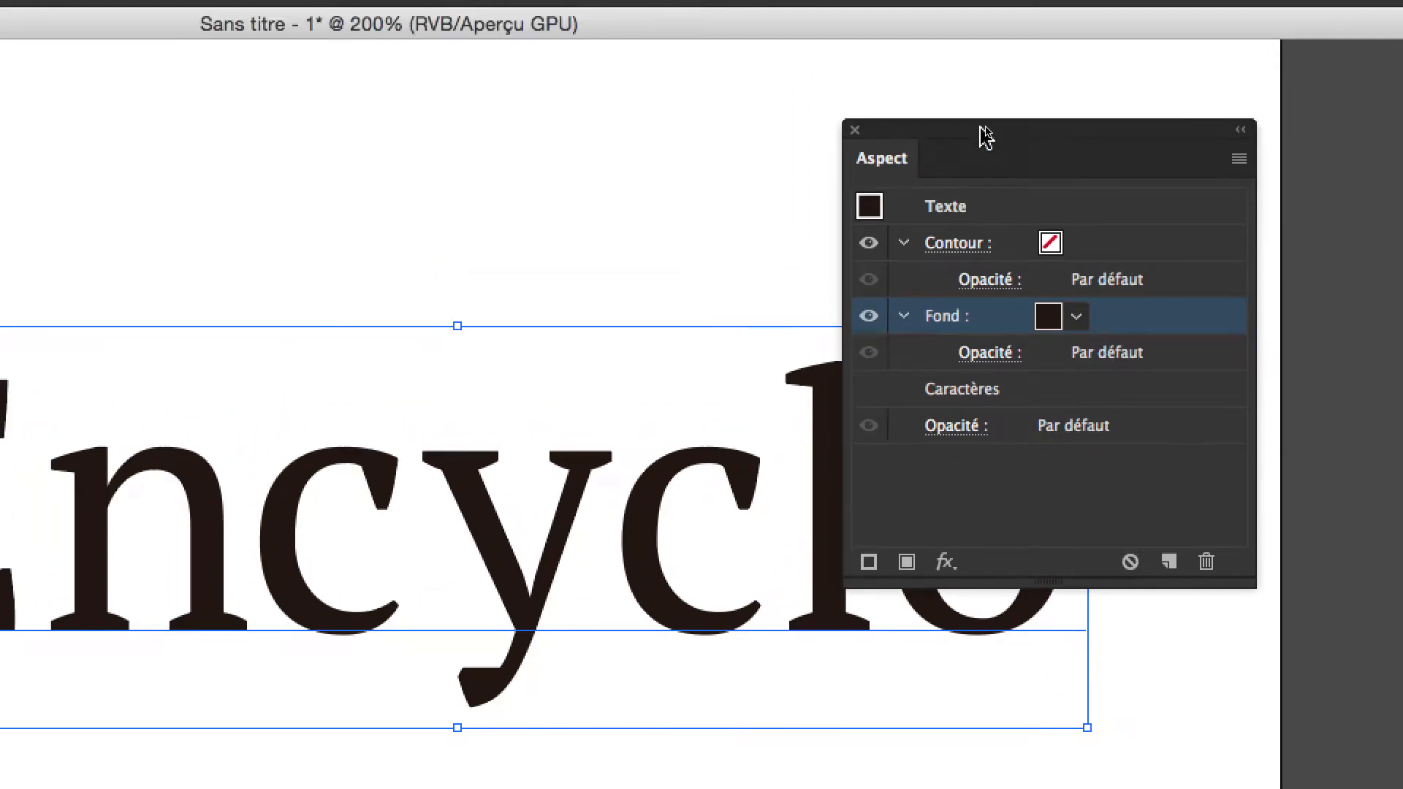
pyautogui.moveTo(918, 44); pyautogui.dragTo(1207, 45)
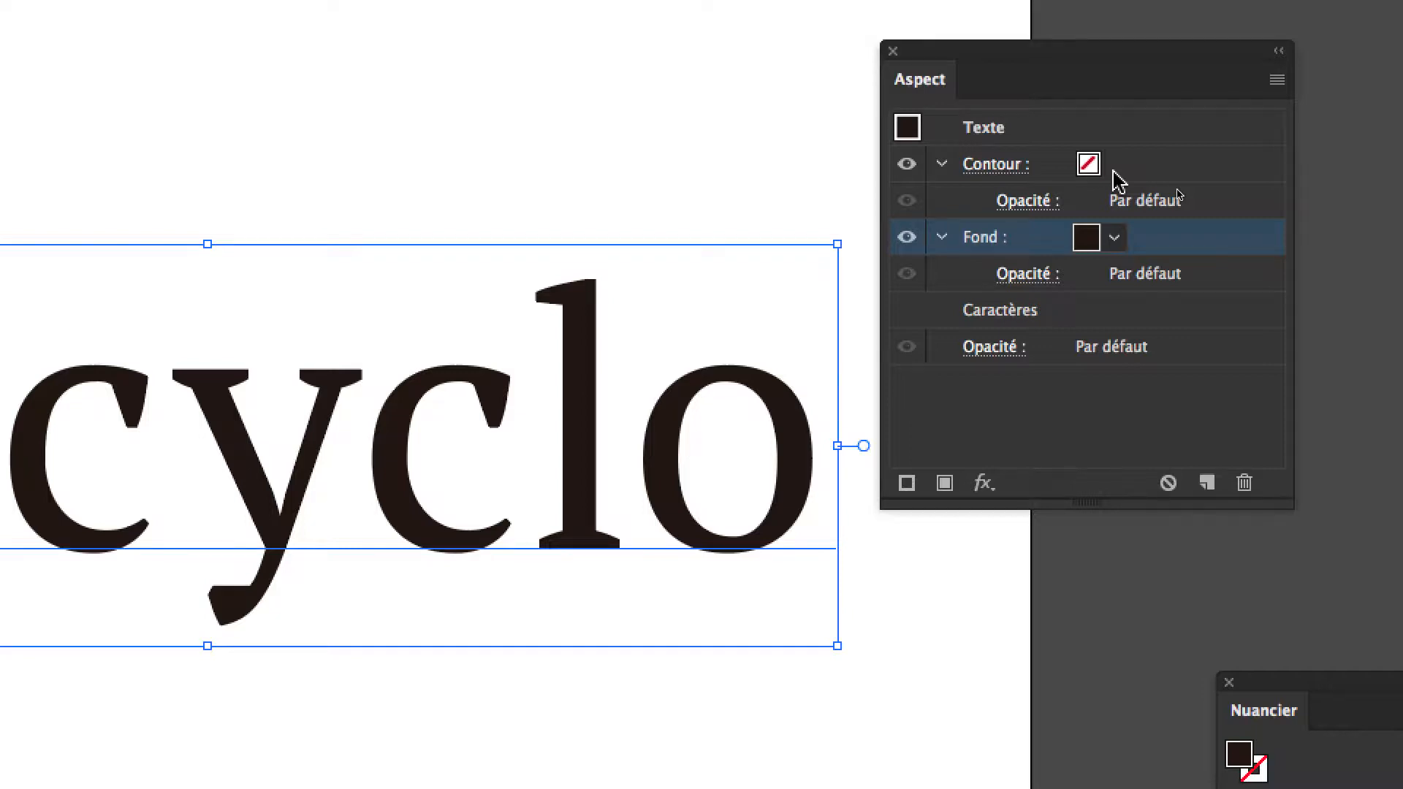
# Step: Make the Contour attribute of the text's appearance active and shift the RVB de base swatches further along below the text
pyautogui.click(1157, 174)
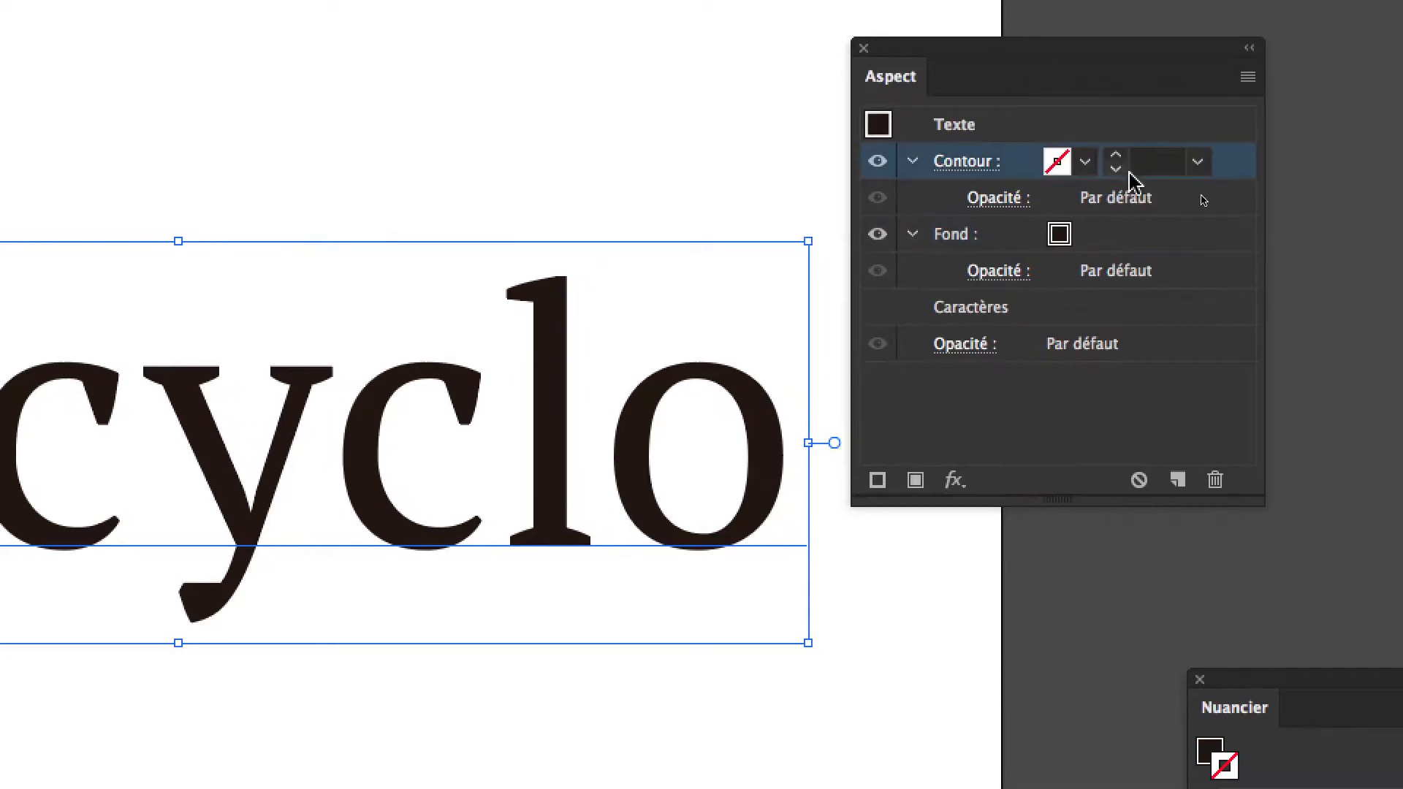
pyautogui.click(1185, 246)
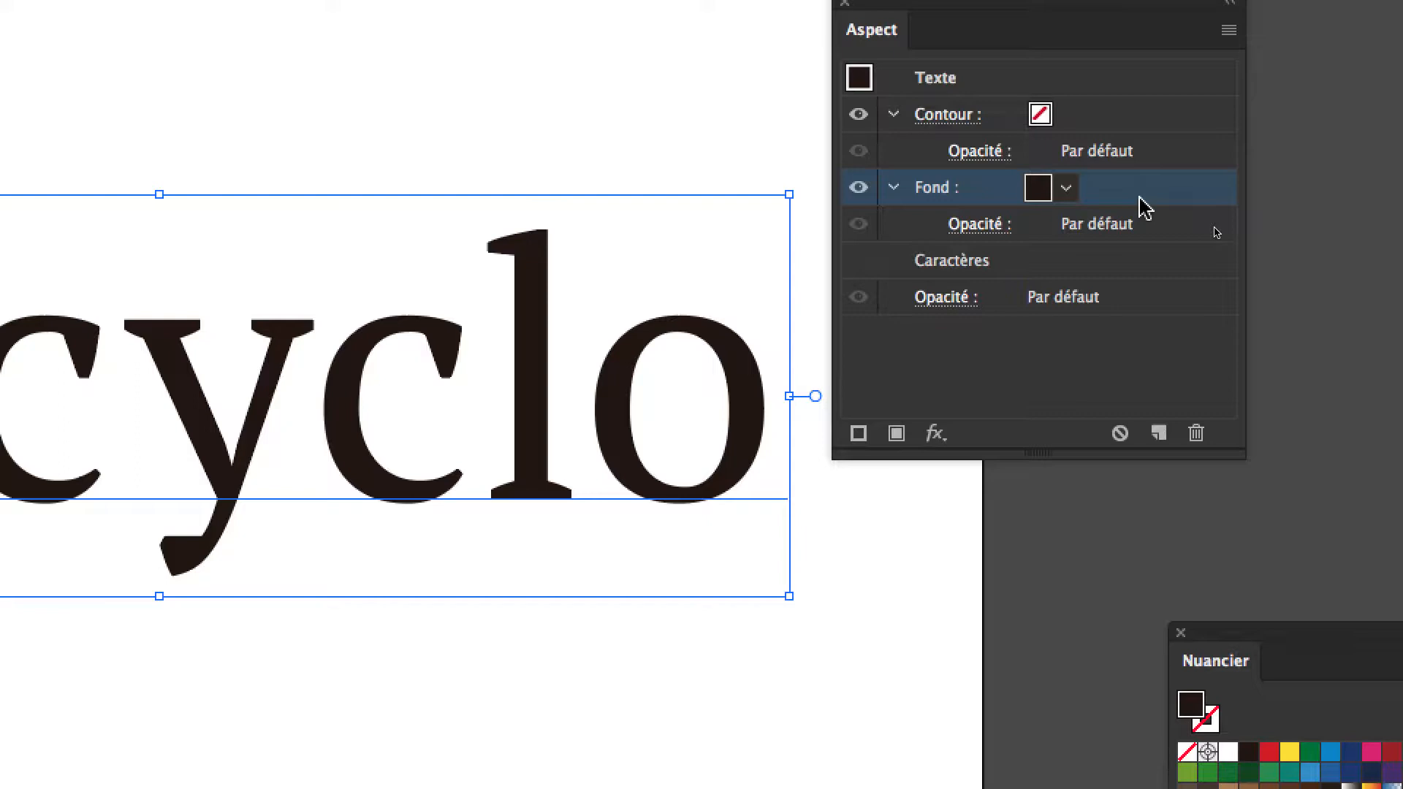
pyautogui.click(1134, 124)
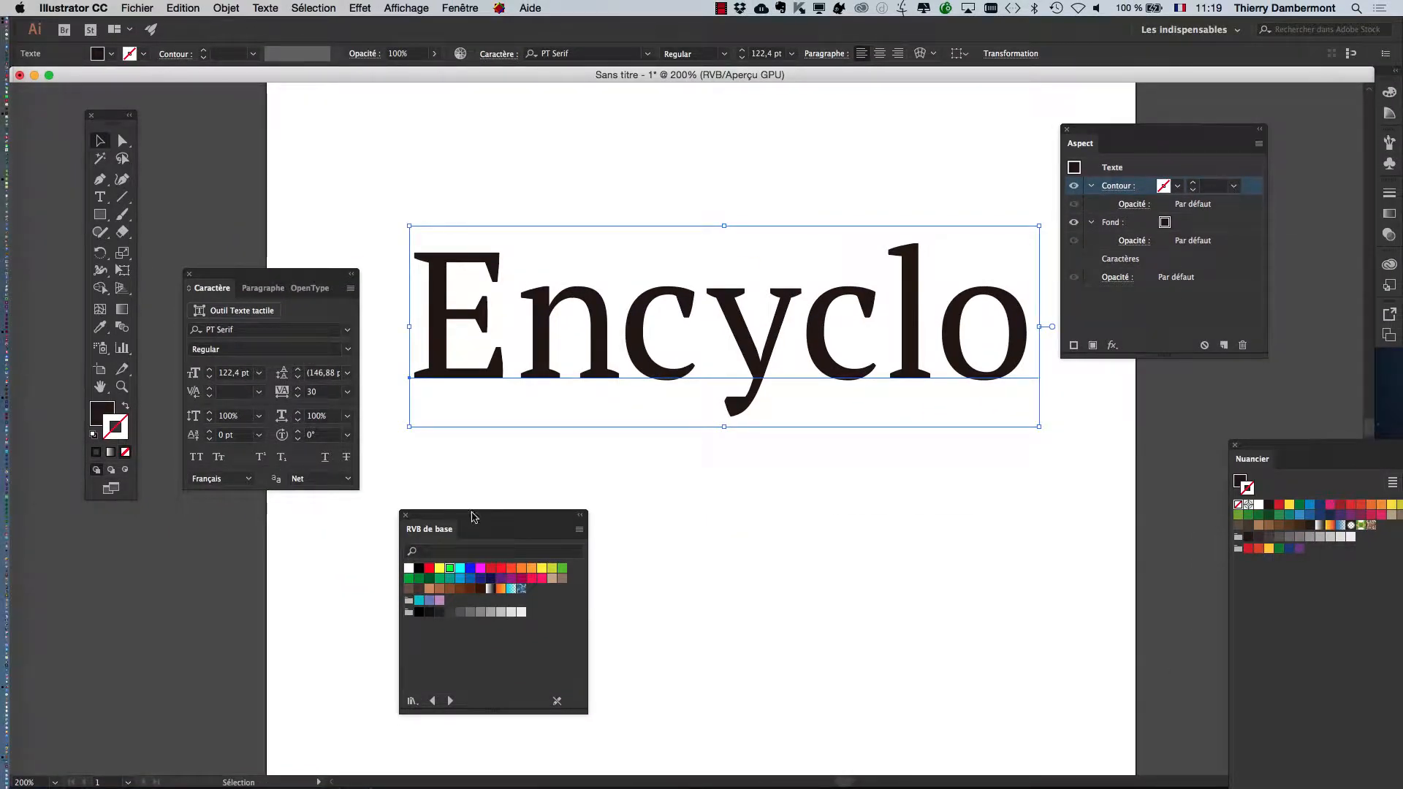
pyautogui.moveTo(471, 515); pyautogui.dragTo(699, 532)
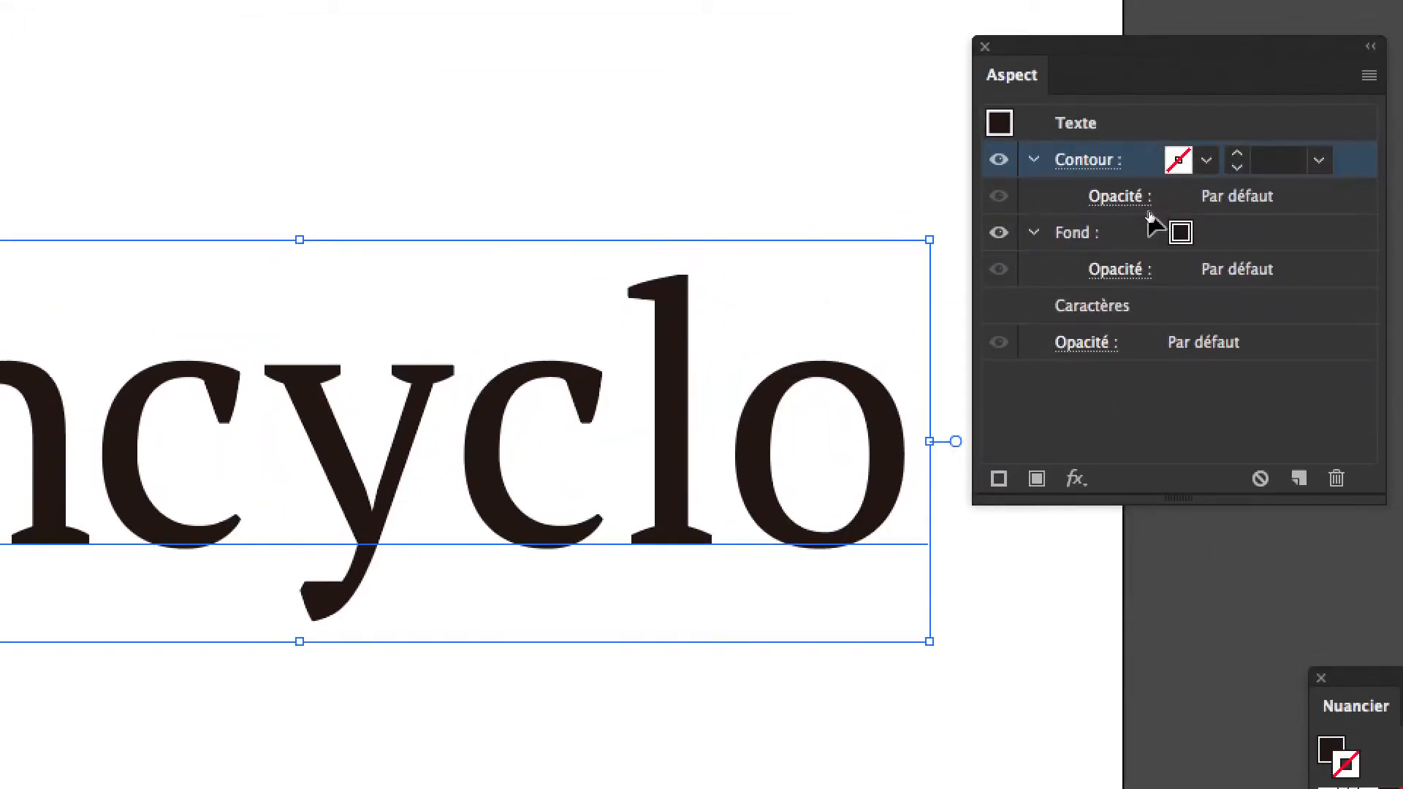
# Step: Make the Fond attribute of the text's appearance active and colour it bright green from the RVB de base swatches
pyautogui.click(1143, 232)
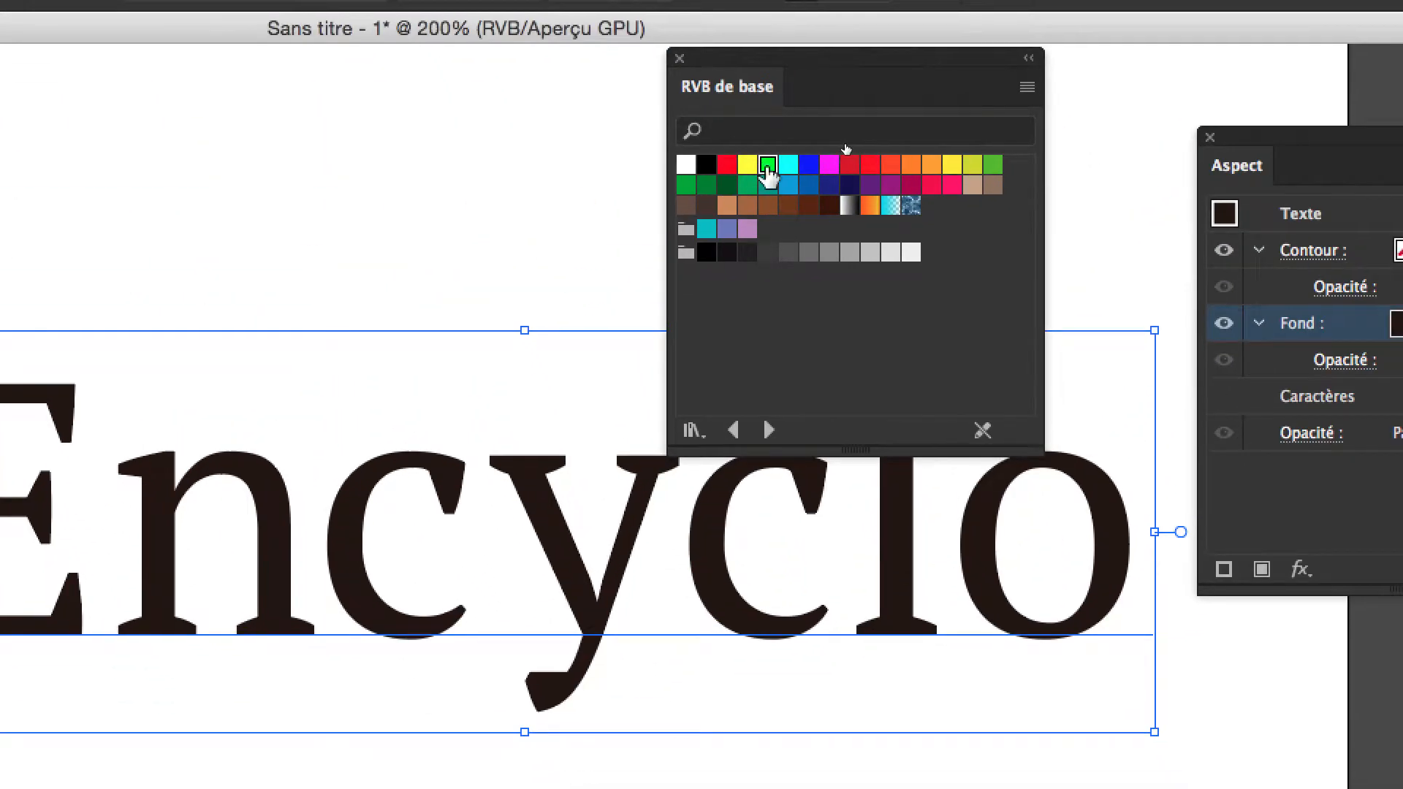
pyautogui.click(795, 309)
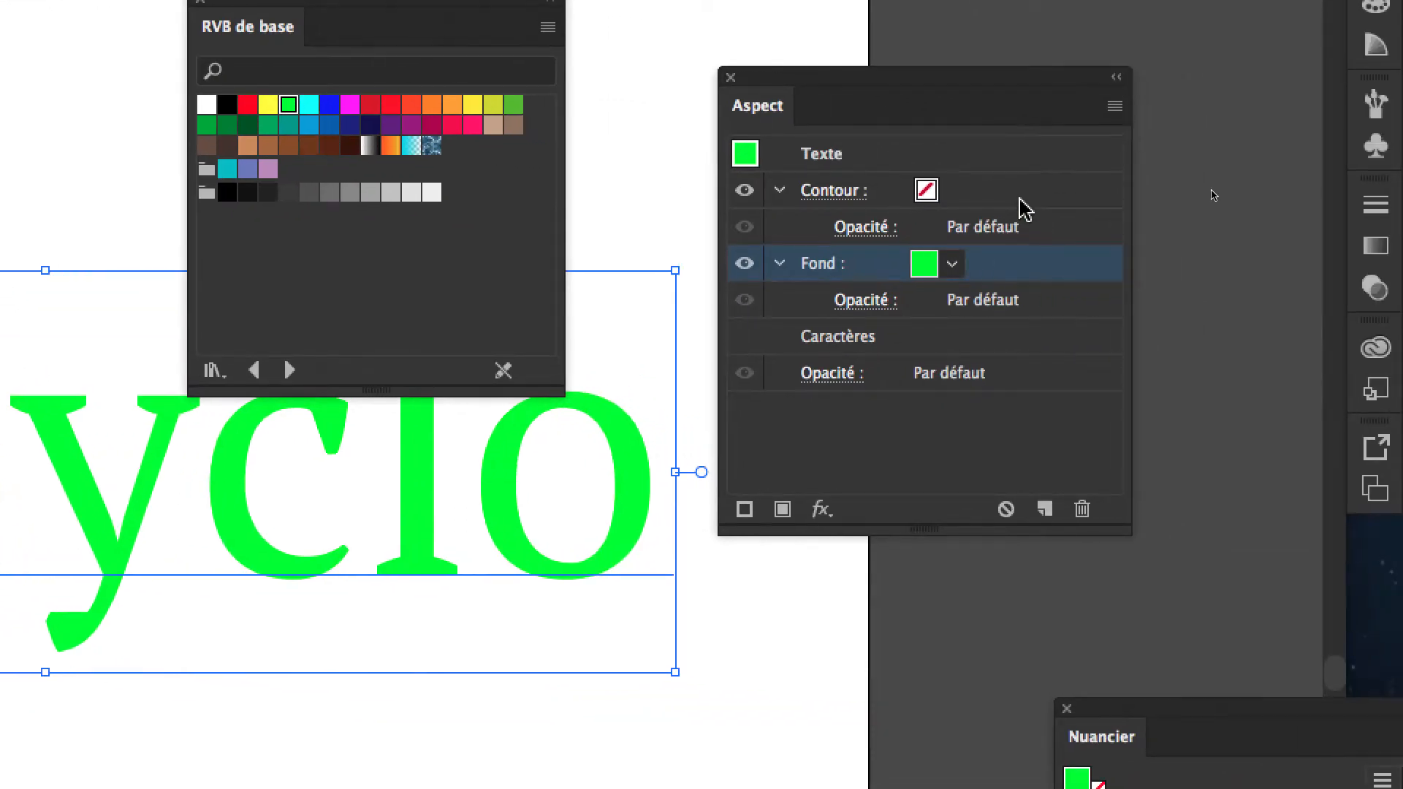
pyautogui.click(1020, 199)
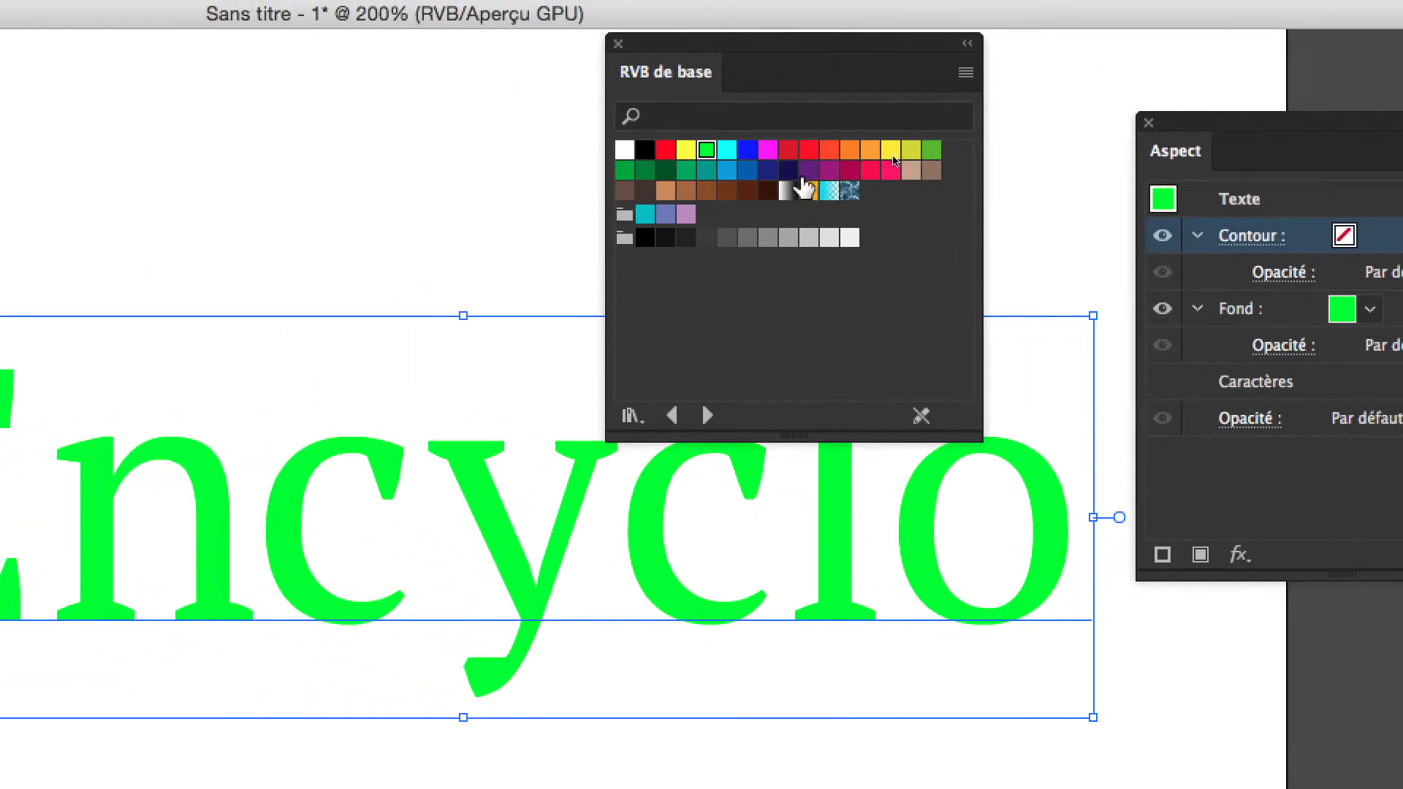
pyautogui.click(627, 153)
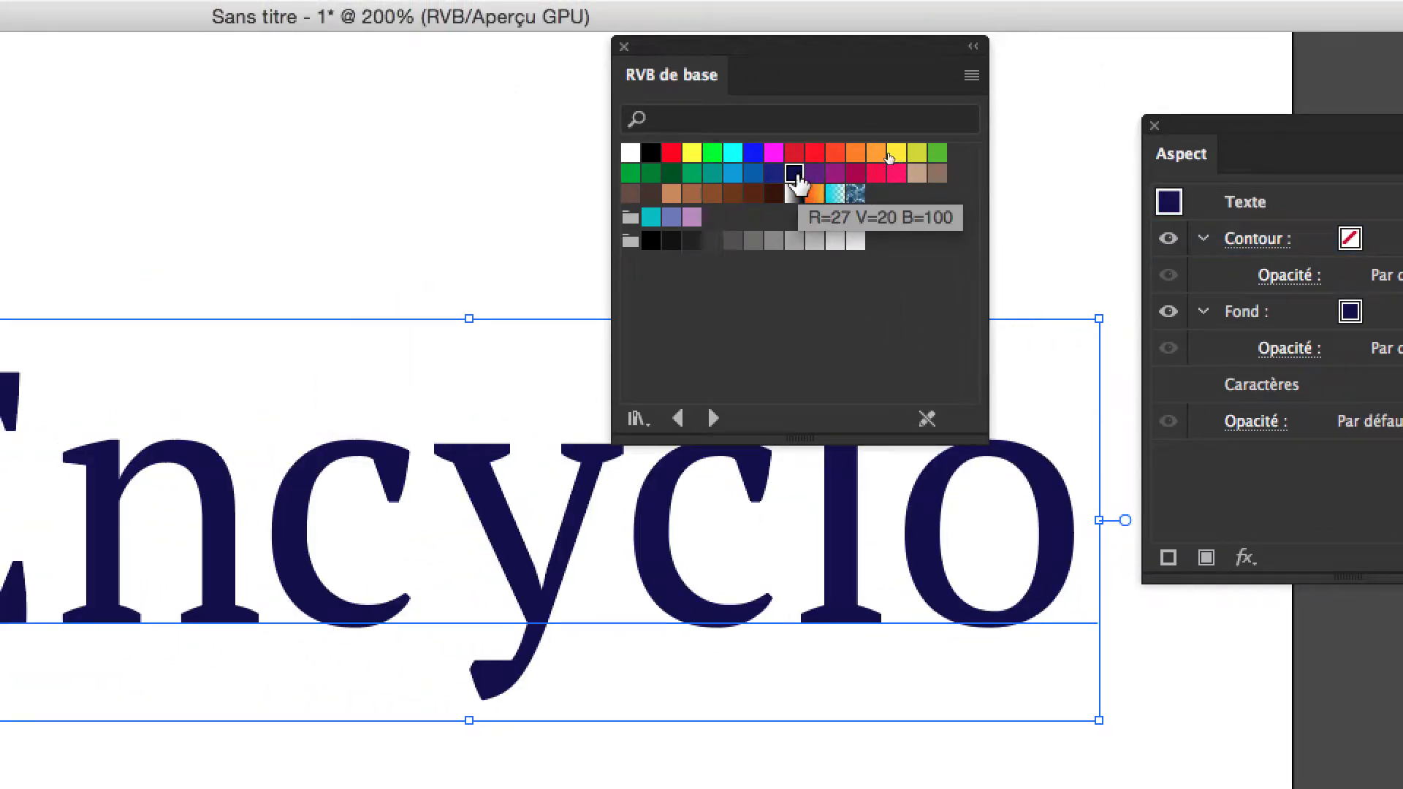
pyautogui.press('super+z')
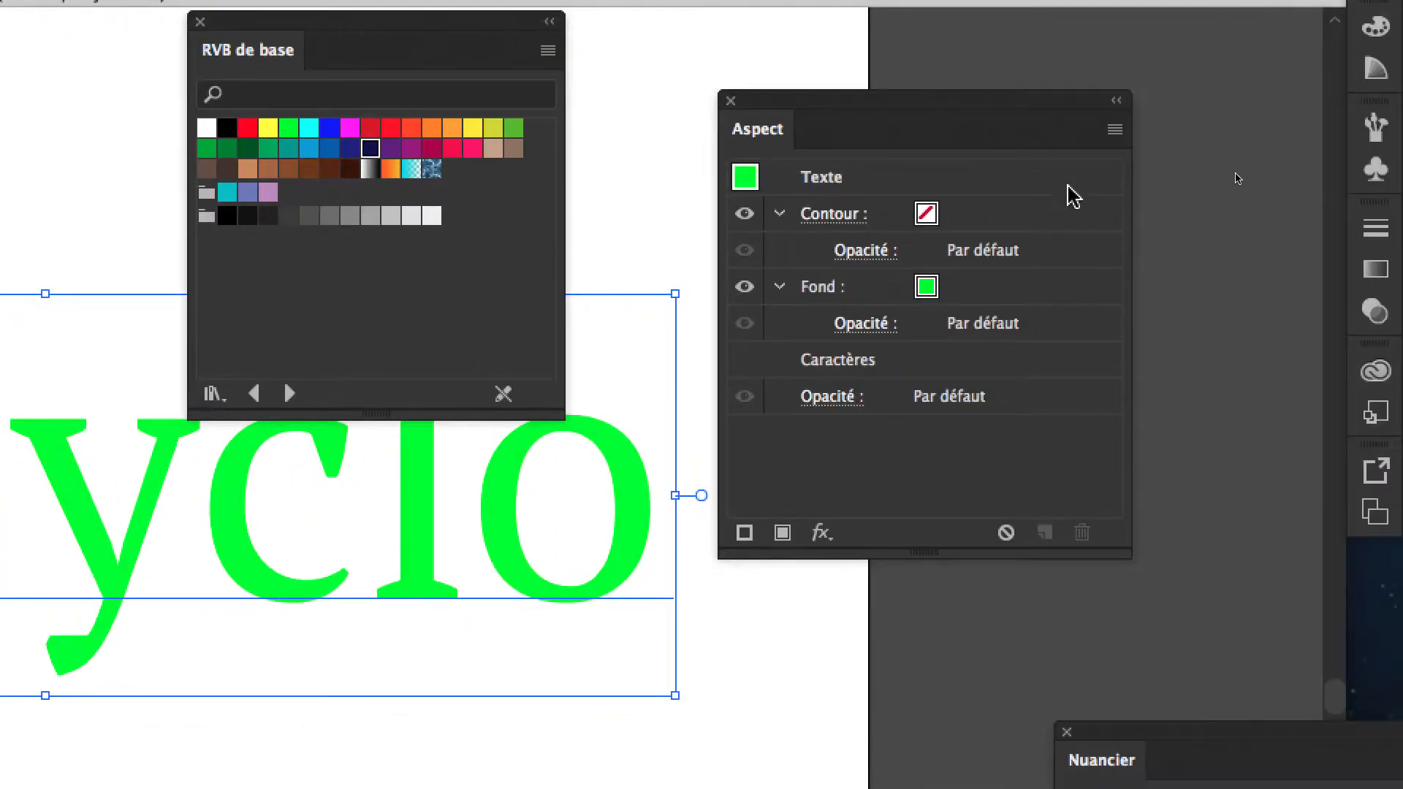
# Step: Colour the text's Contour attribute dark blue R=27 V=20 B=100 and set its weight to 5 pt
pyautogui.click(1064, 198)
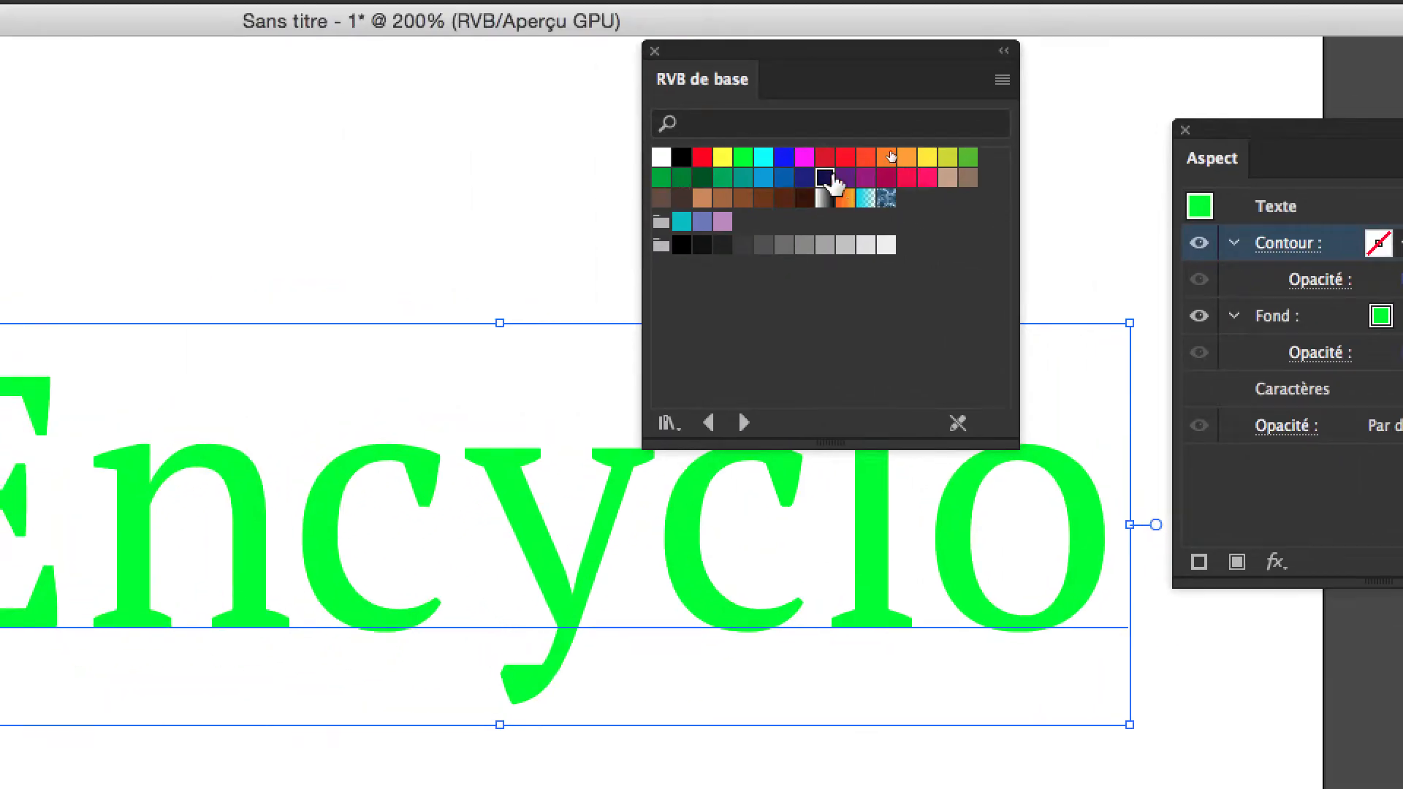
pyautogui.click(379, 138)
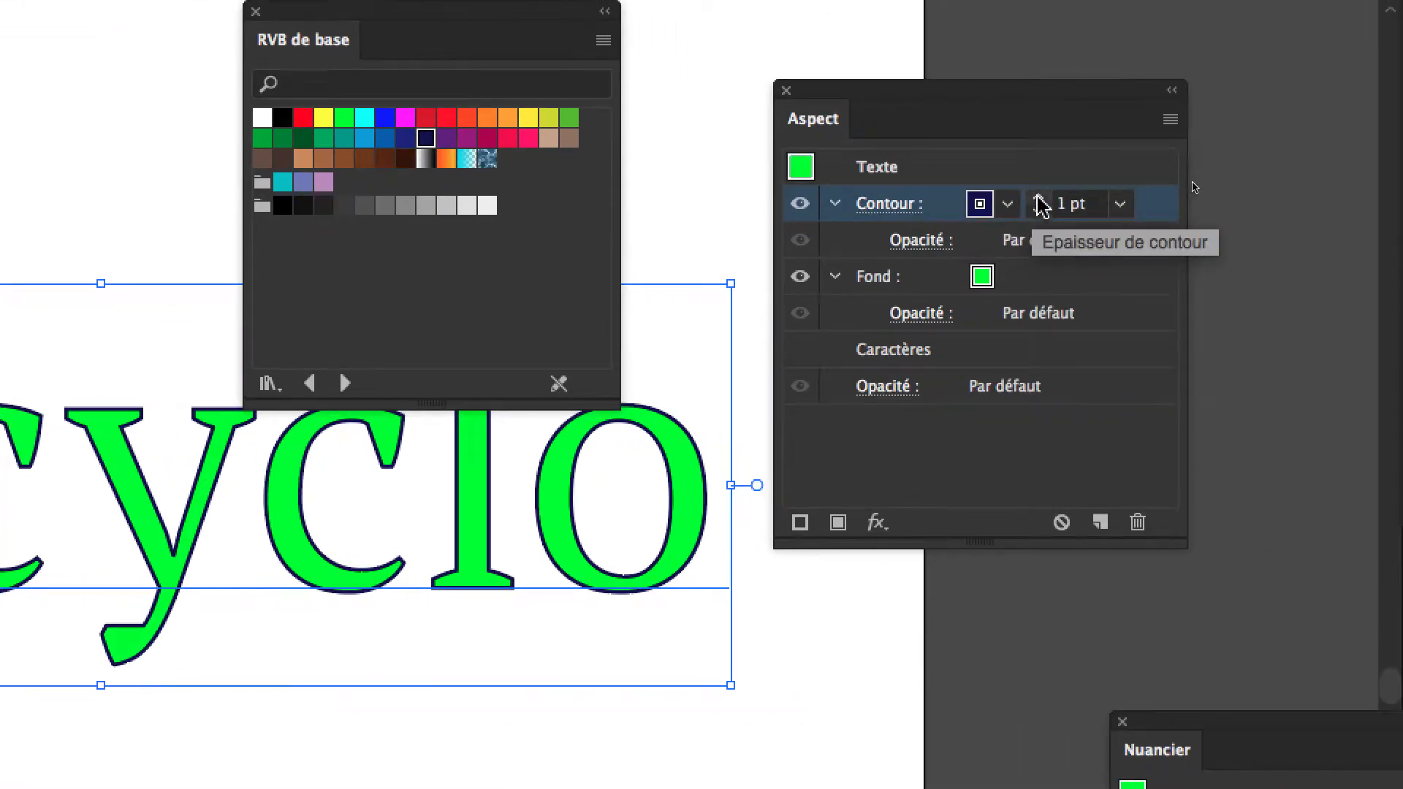
pyautogui.click(1126, 193)
pyautogui.click(1125, 193)
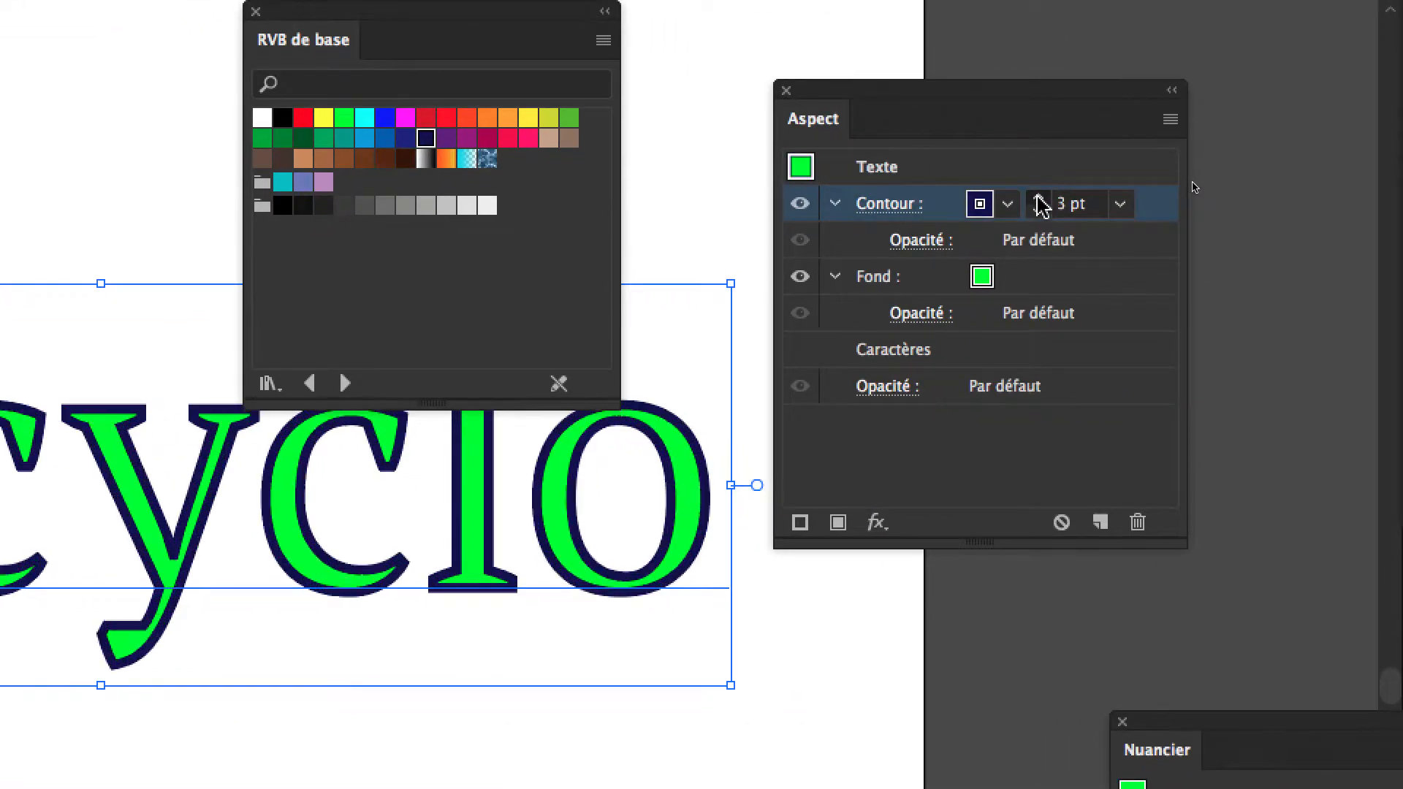
pyautogui.click(1125, 192)
pyautogui.click(1125, 193)
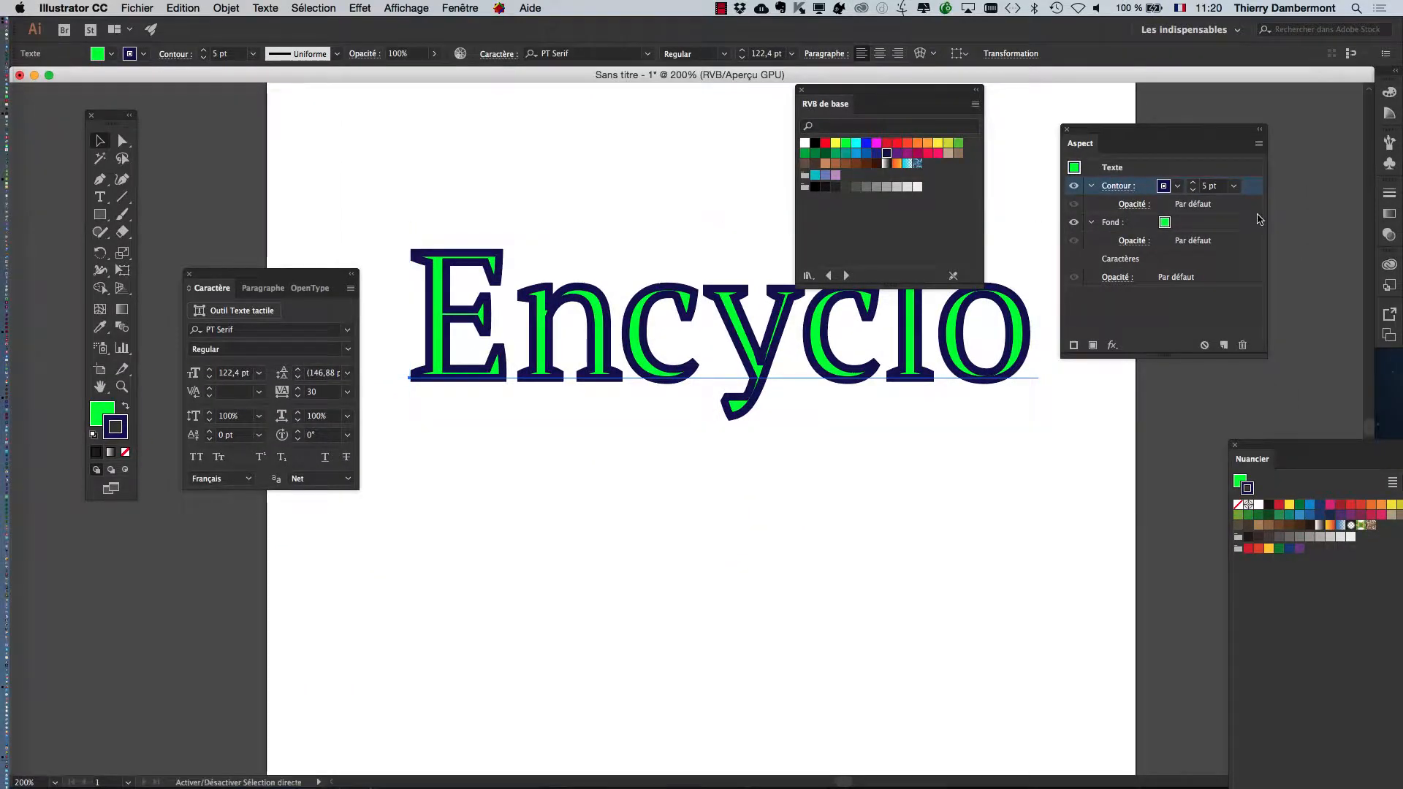
# Step: Place the RVB de base swatches below the text and move the Contour attribute beneath the Fond attribute in the text's appearance
pyautogui.moveTo(860, 92); pyautogui.dragTo(452, 423)
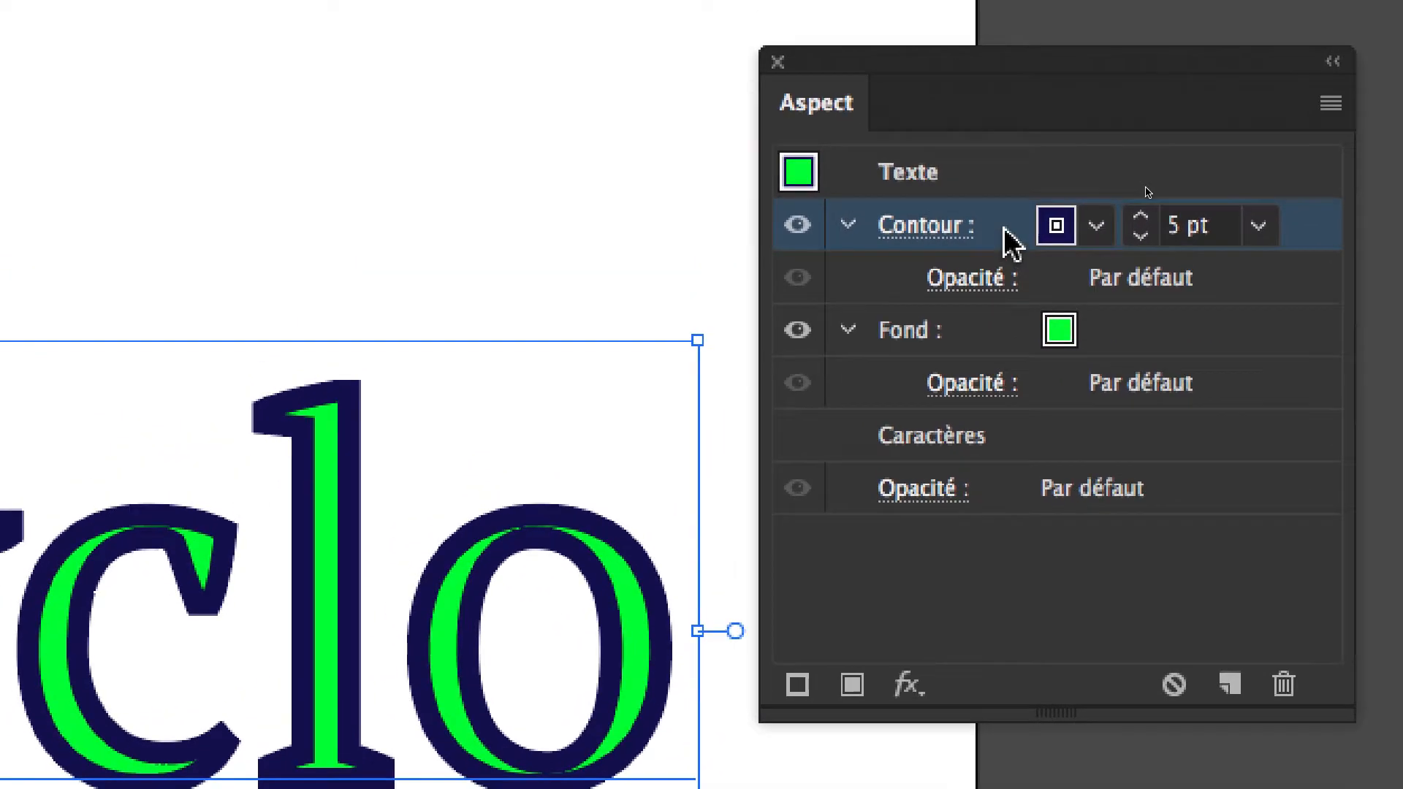
pyautogui.moveTo(1010, 237); pyautogui.dragTo(1004, 348)
pyautogui.moveTo(1004, 298); pyautogui.dragTo(1006, 294)
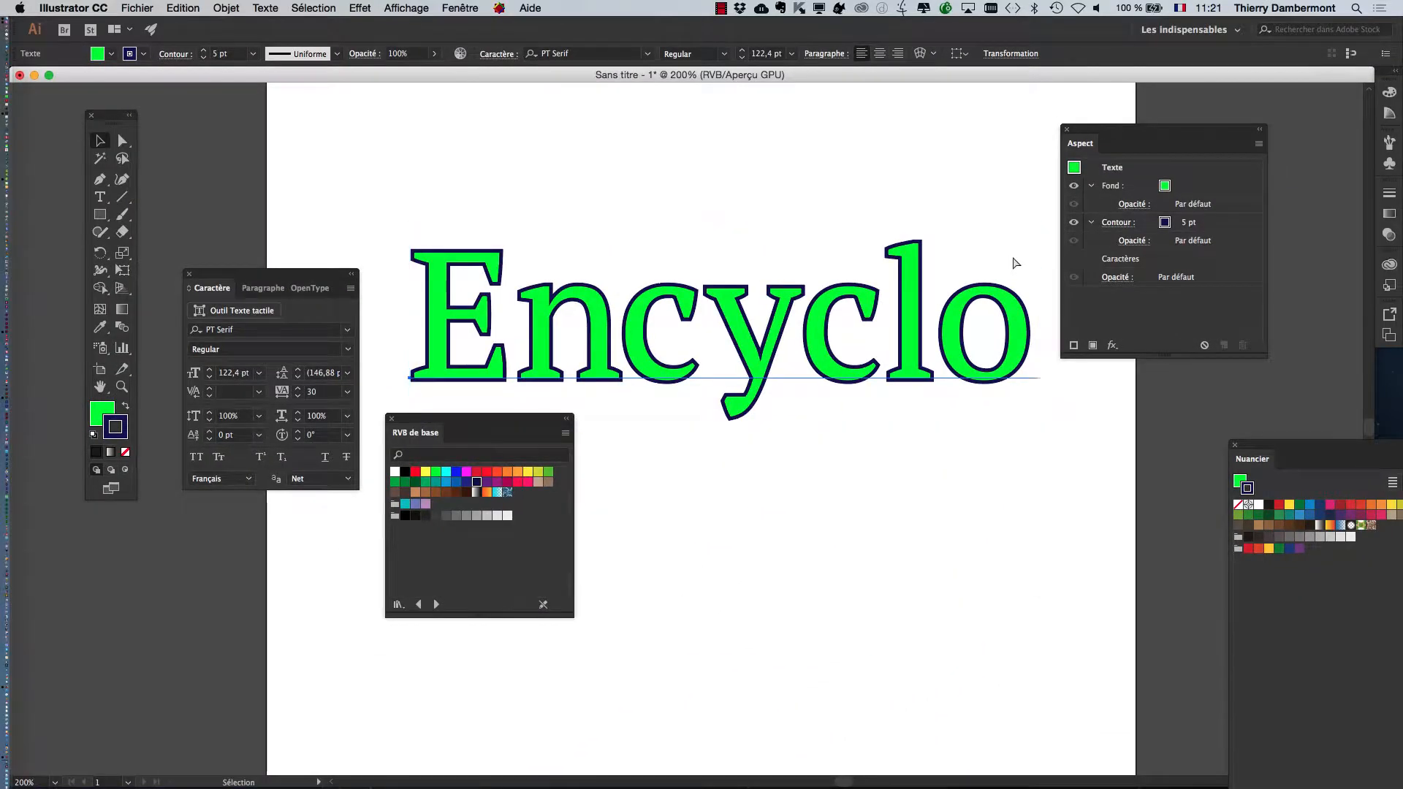
pyautogui.click(1002, 379)
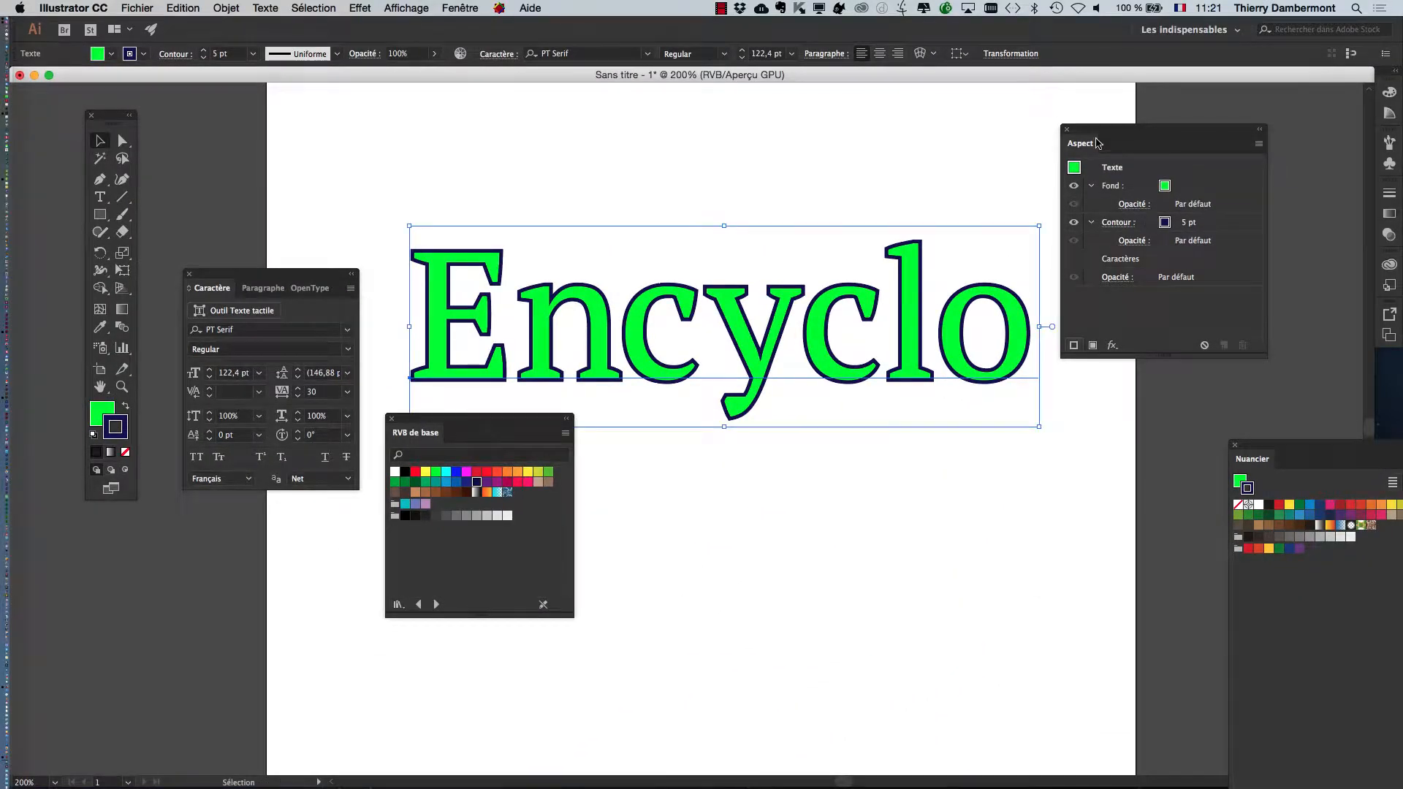
# Step: Shift the RVB de base swatches further down from the lettering and reposition the Aspect panel beside the text
pyautogui.moveTo(1096, 141); pyautogui.dragTo(1193, 118)
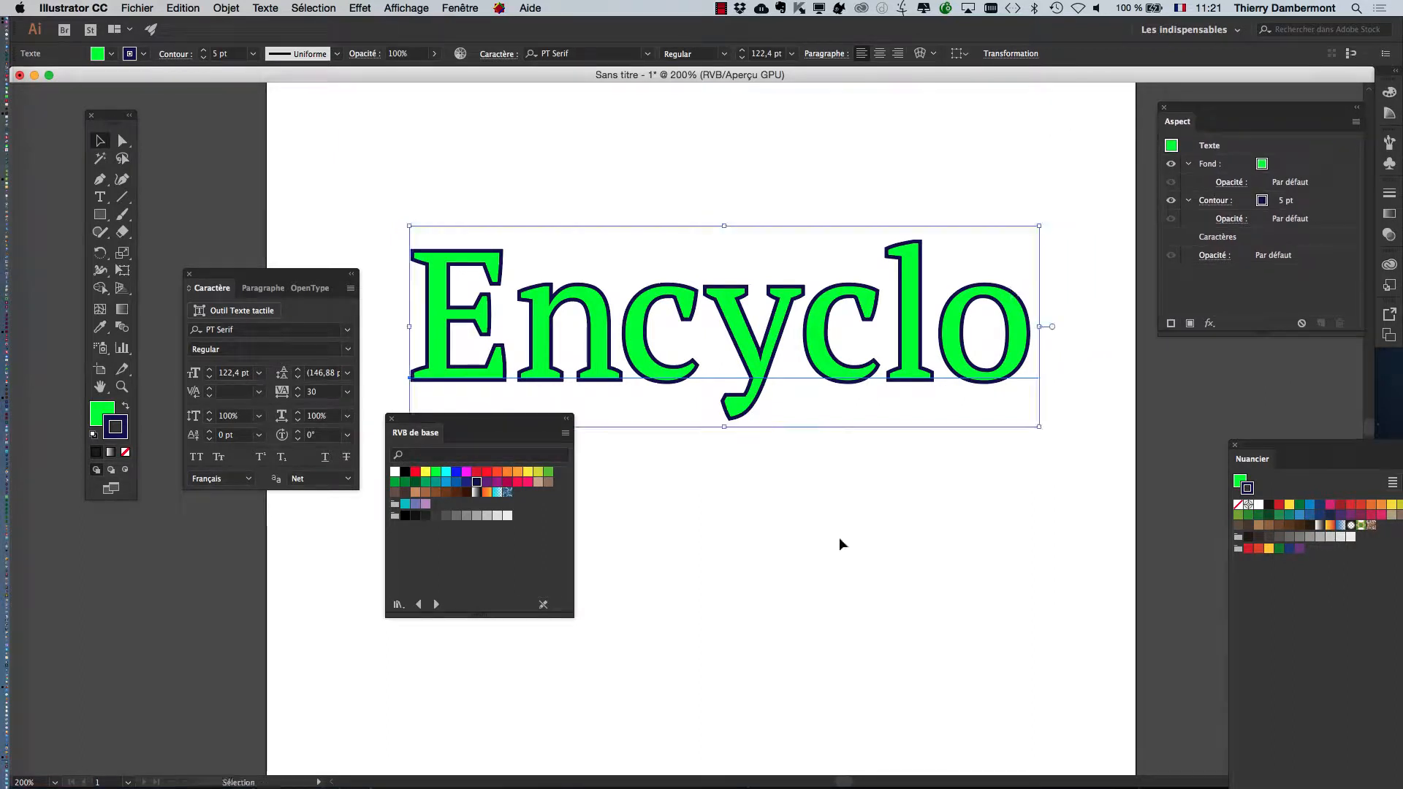
pyautogui.moveTo(514, 428); pyautogui.dragTo(482, 521)
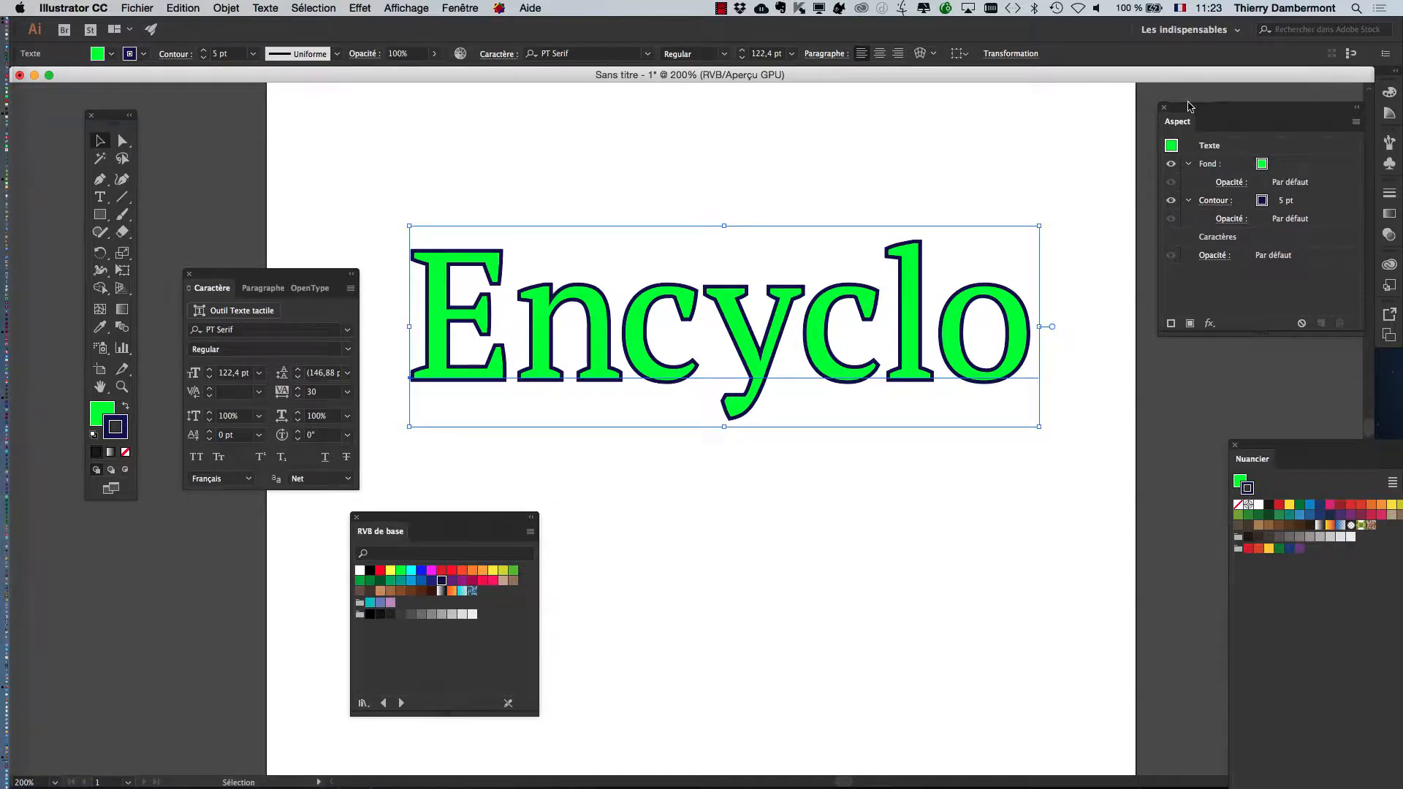
pyautogui.moveTo(1189, 106); pyautogui.dragTo(1119, 131)
pyautogui.press('alt+super+8')
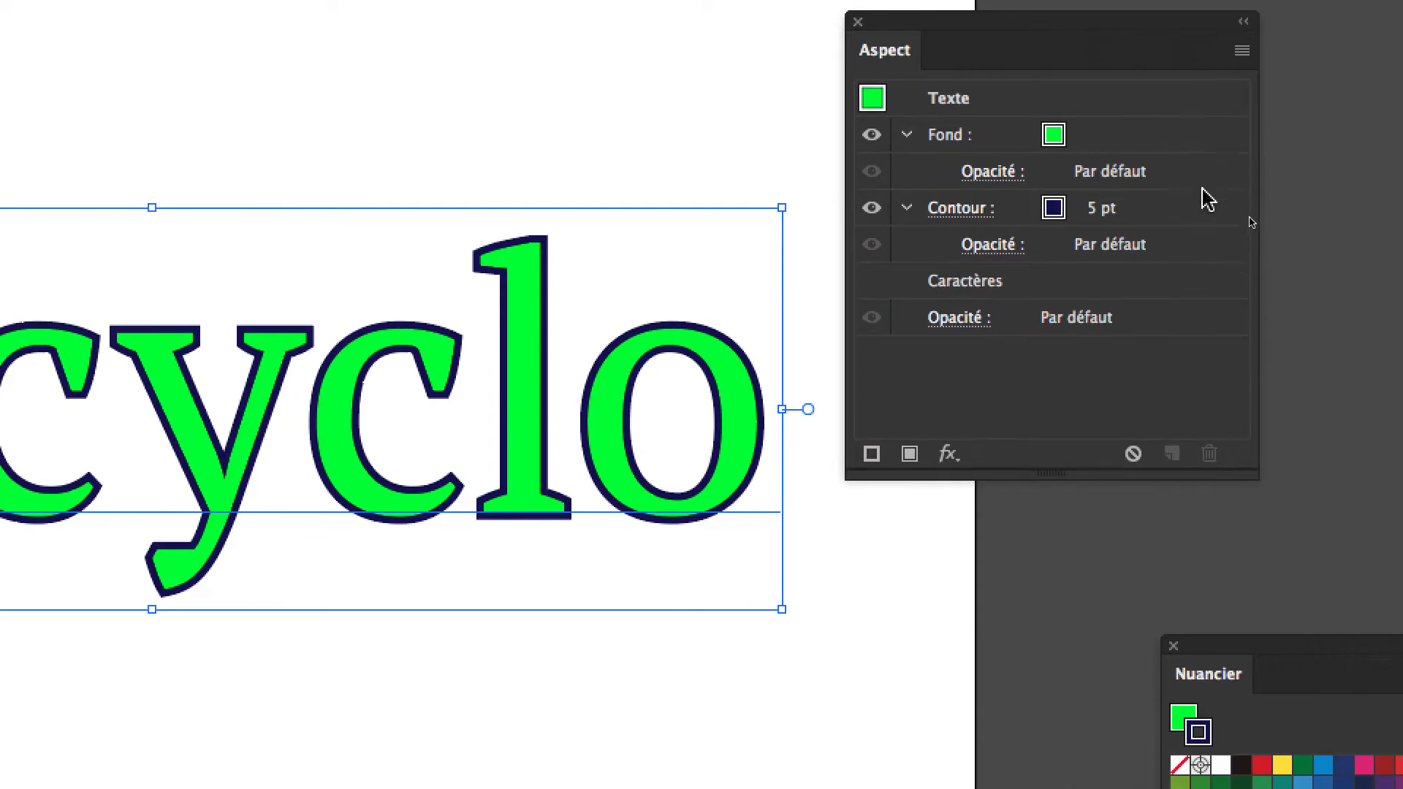
# Step: Widen the Aspect panel and apply a previewed Décalage effect of 3,5278 mm with Pointe joins to the text's Contour attribute
pyautogui.click(1204, 205)
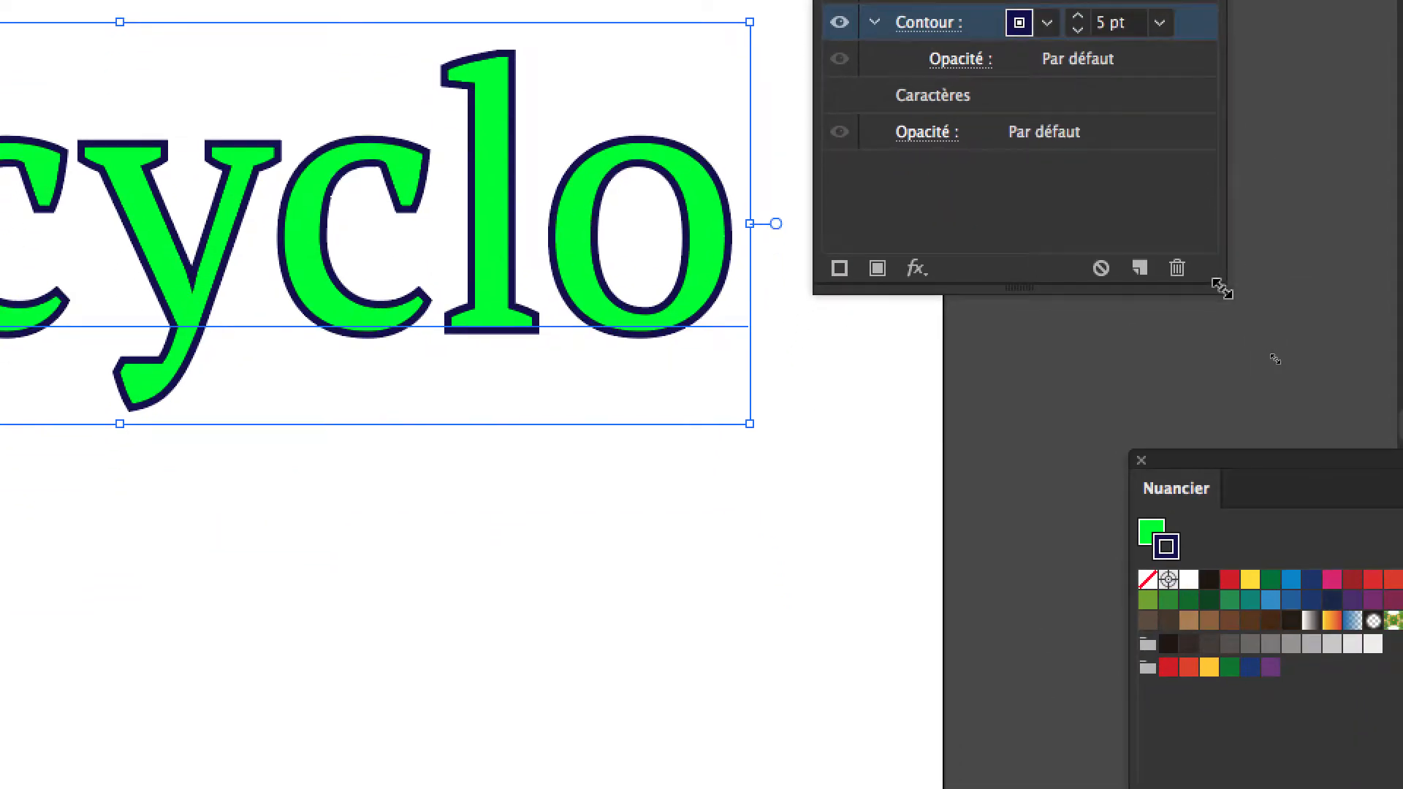
pyautogui.moveTo(1223, 305); pyautogui.dragTo(1304, 270)
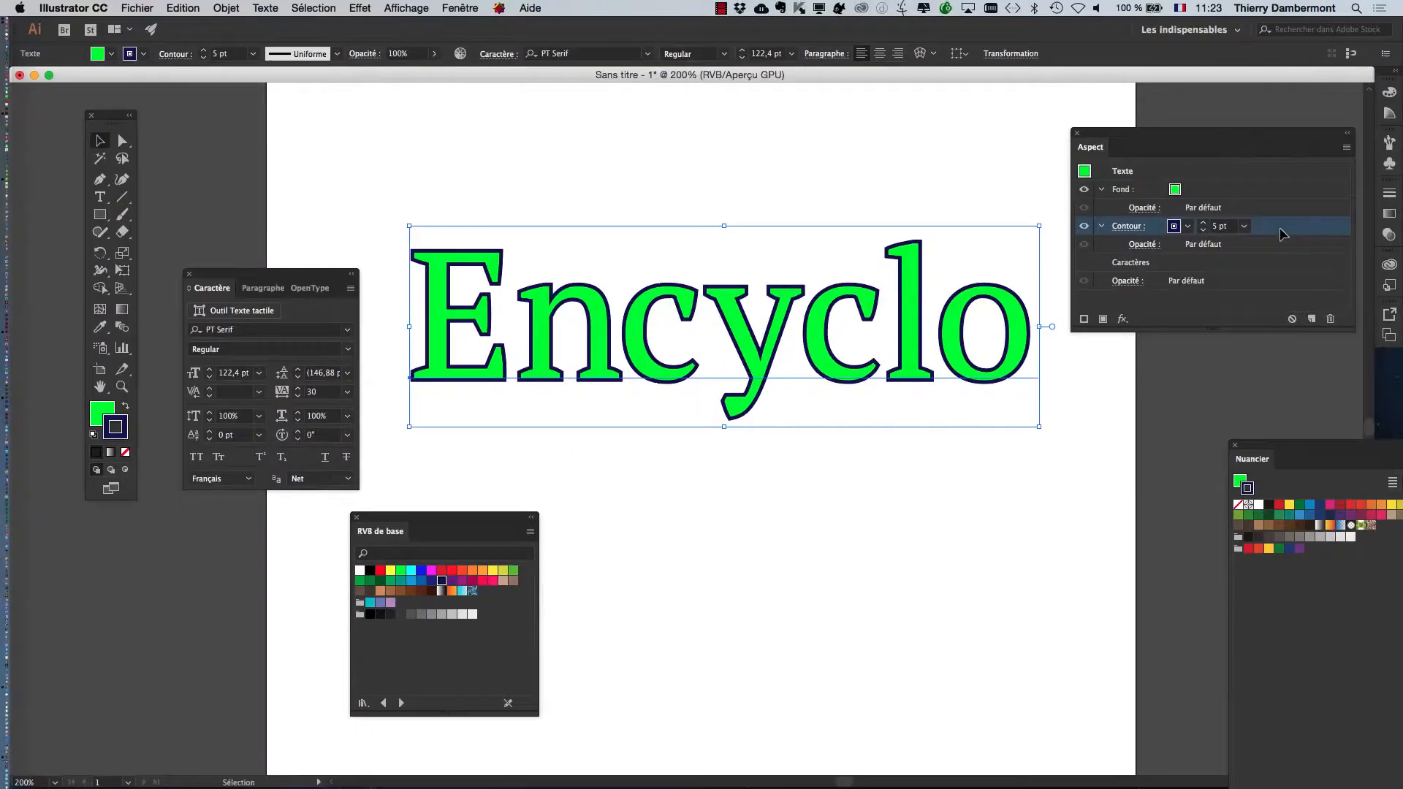
pyautogui.click(359, 9)
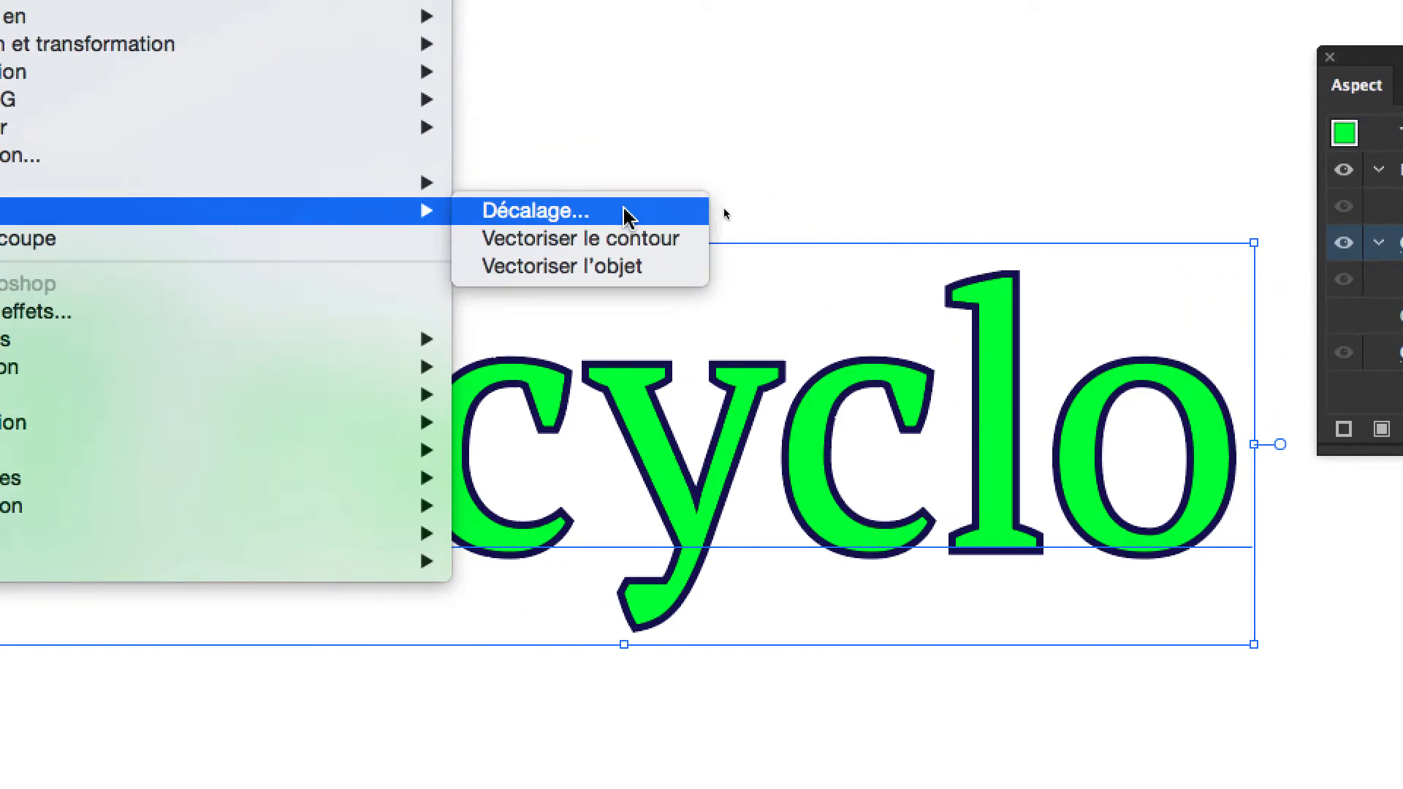
pyautogui.click(626, 216)
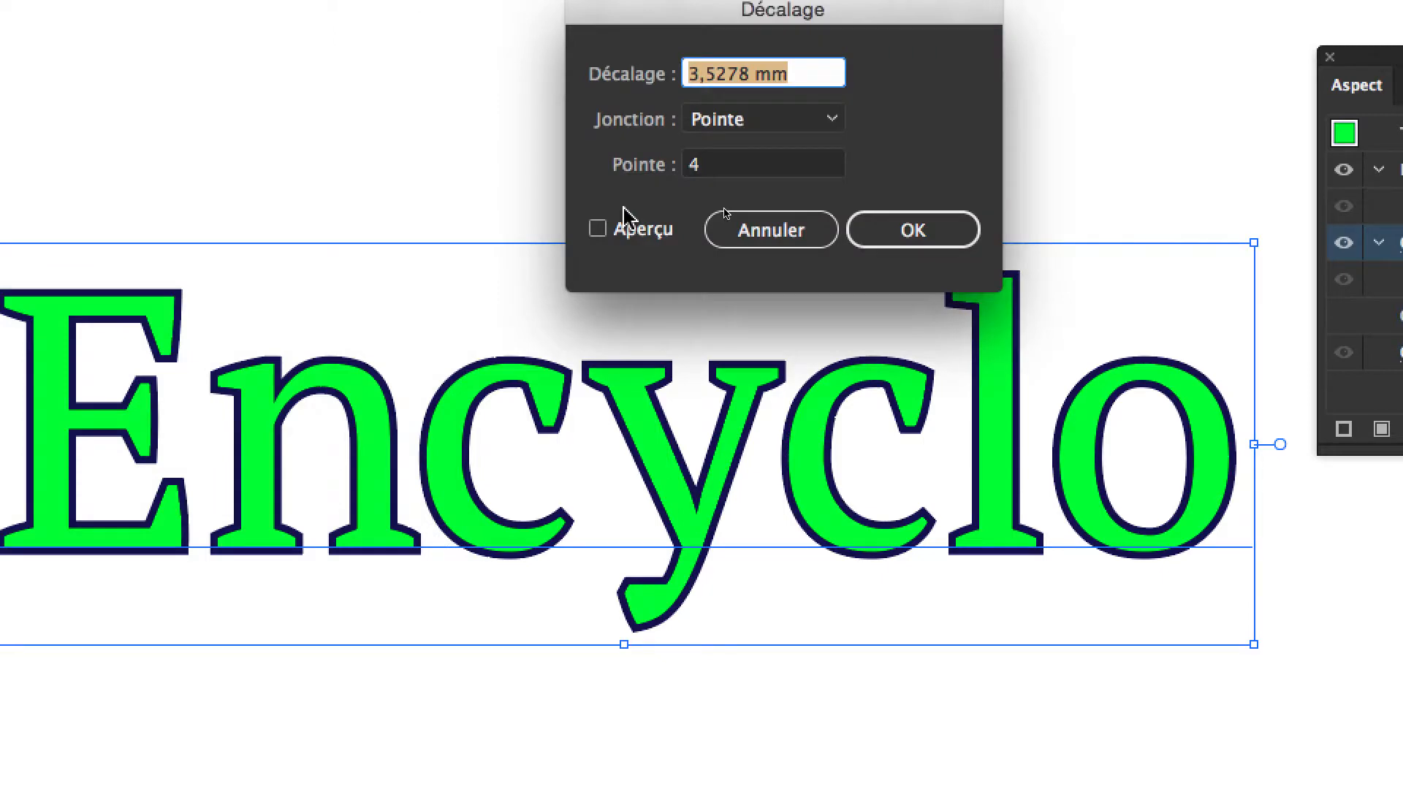
pyautogui.click(625, 223)
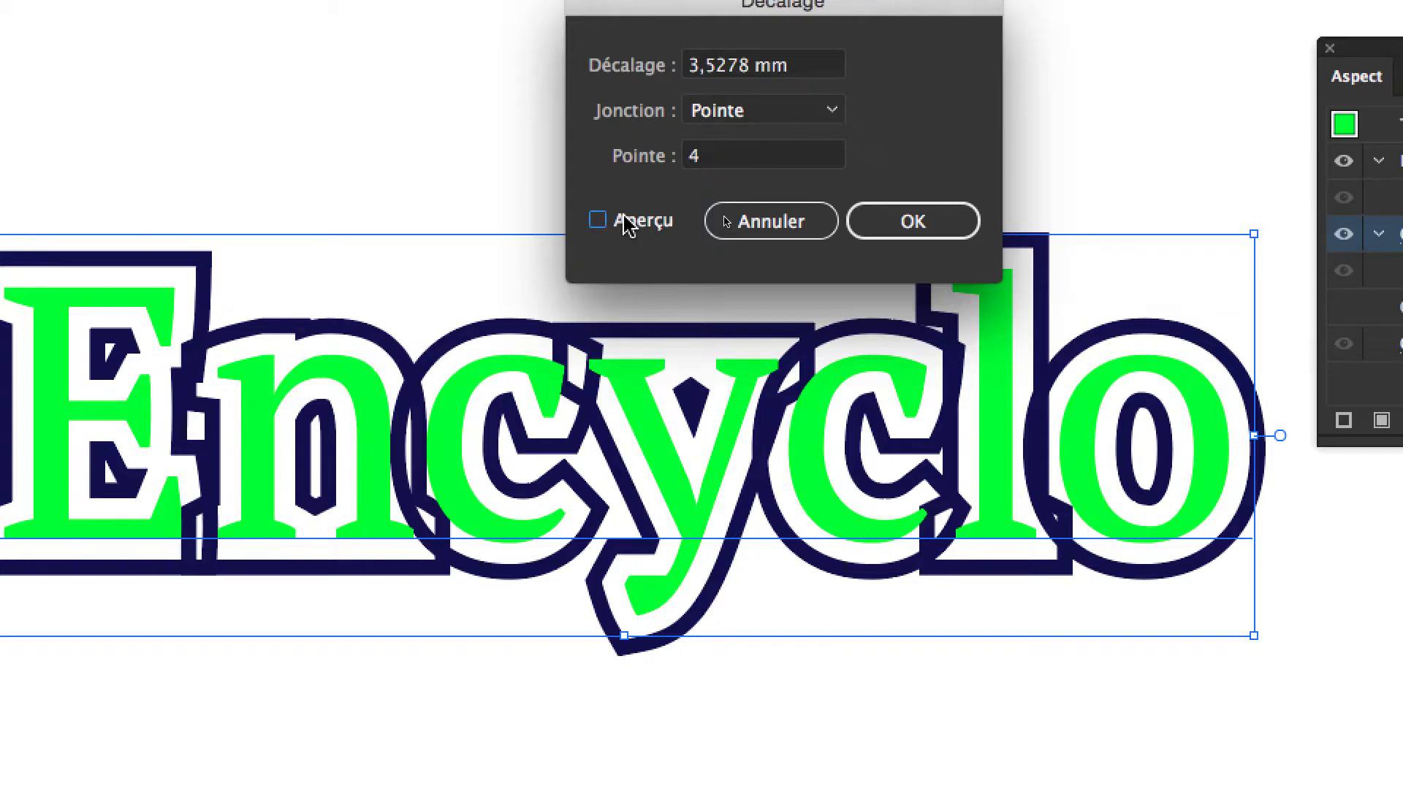
pyautogui.click(625, 221)
pyautogui.click(745, 65)
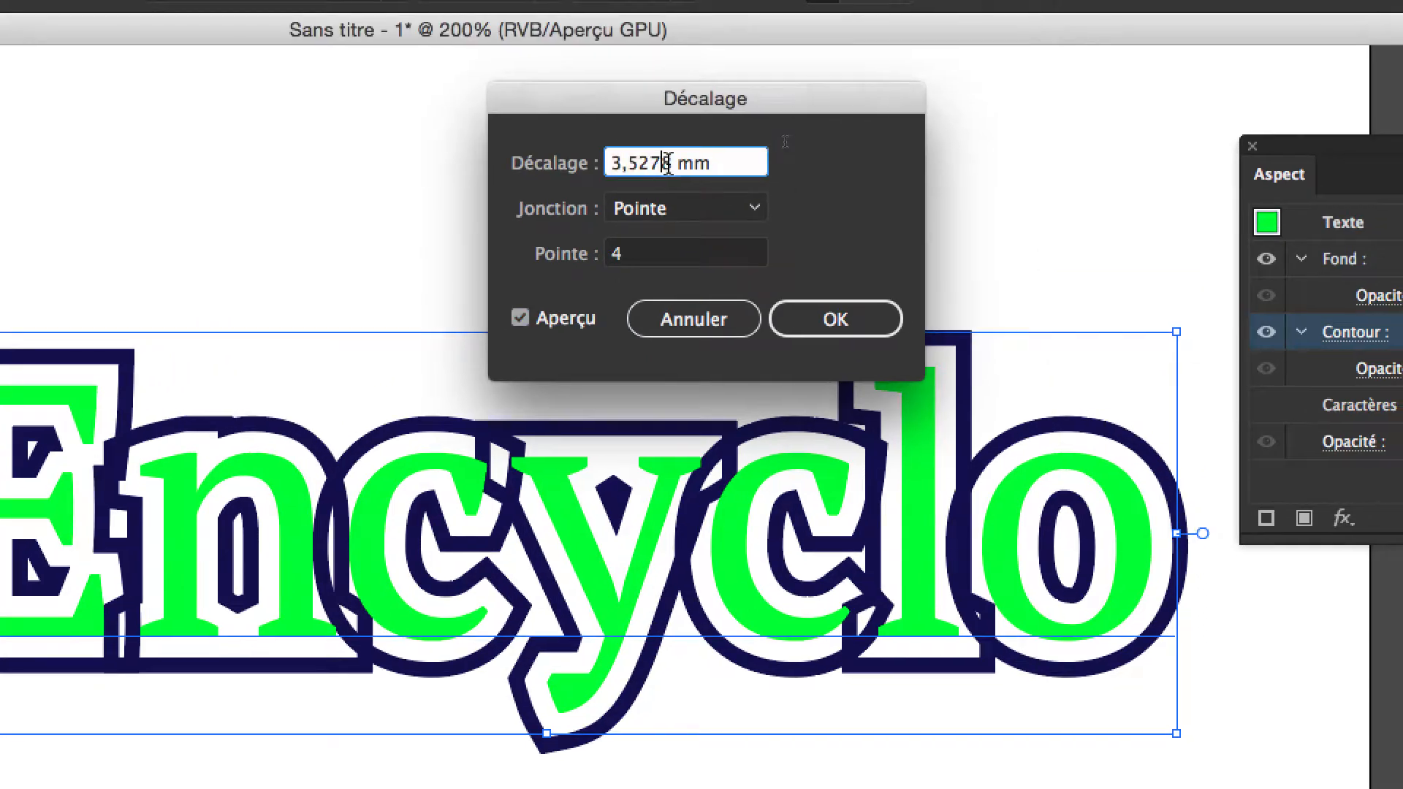
pyautogui.doubleClick(667, 162)
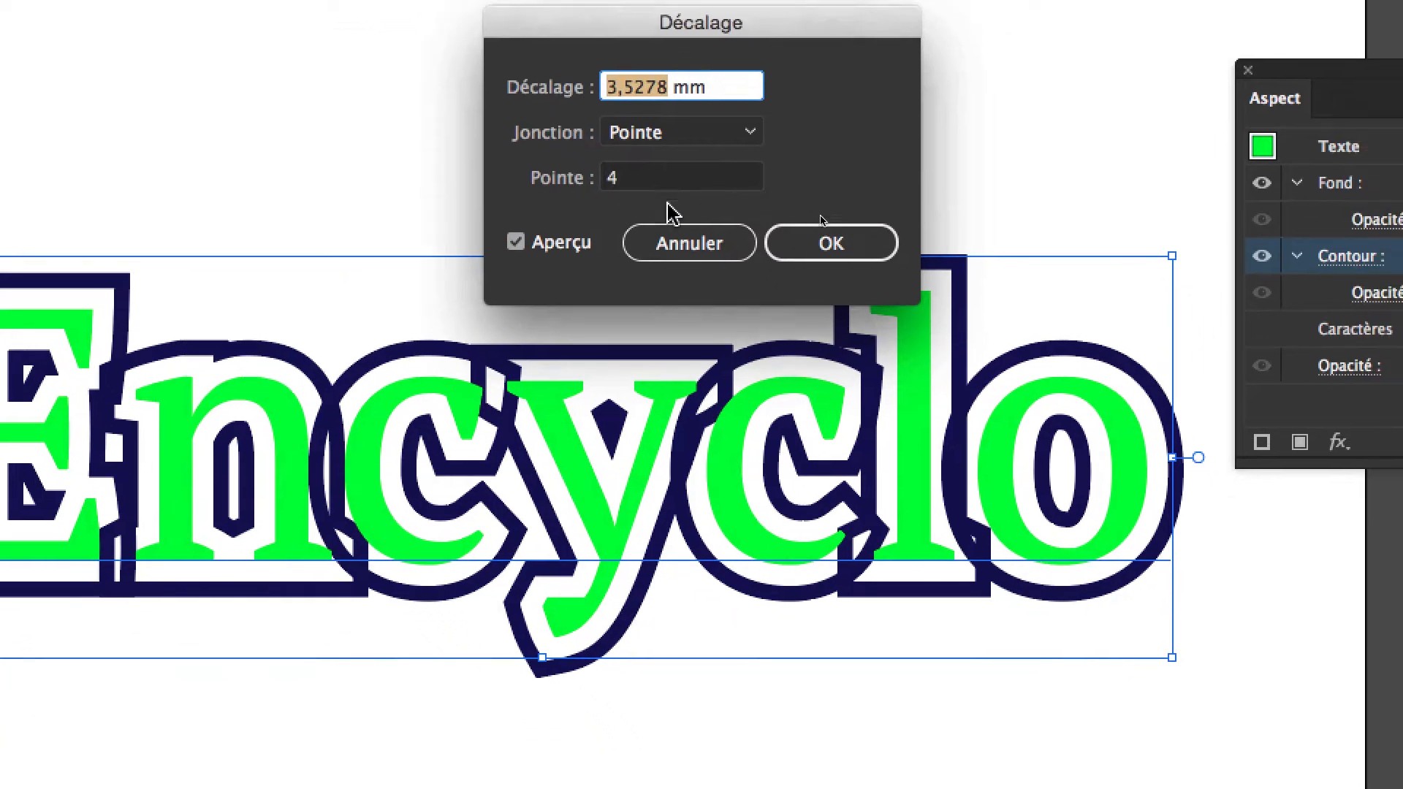
pyautogui.click(816, 248)
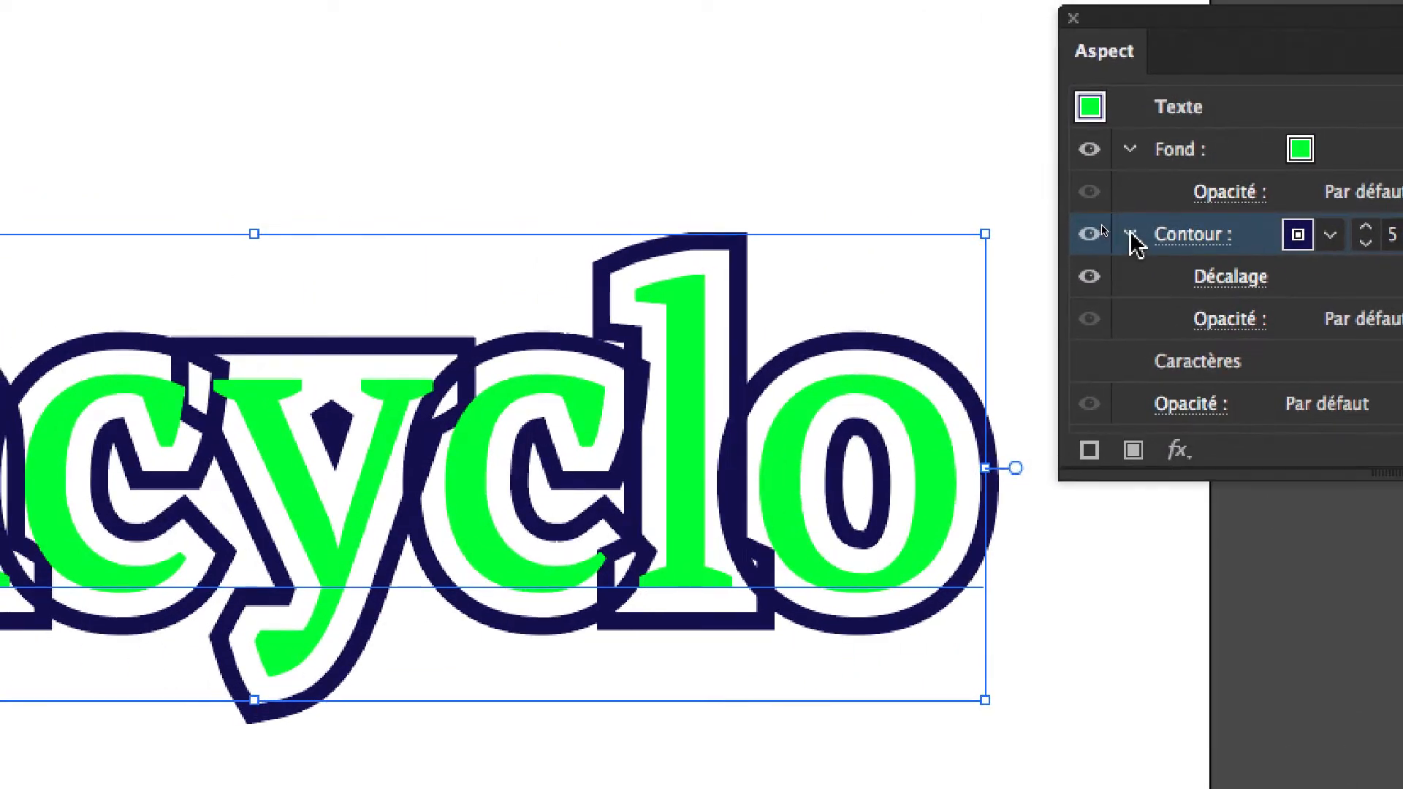
# Step: Reopen the Décalage effect of the text's Contour attribute and set its offset to 1 mm
pyautogui.click(858, 246)
pyautogui.click(1131, 238)
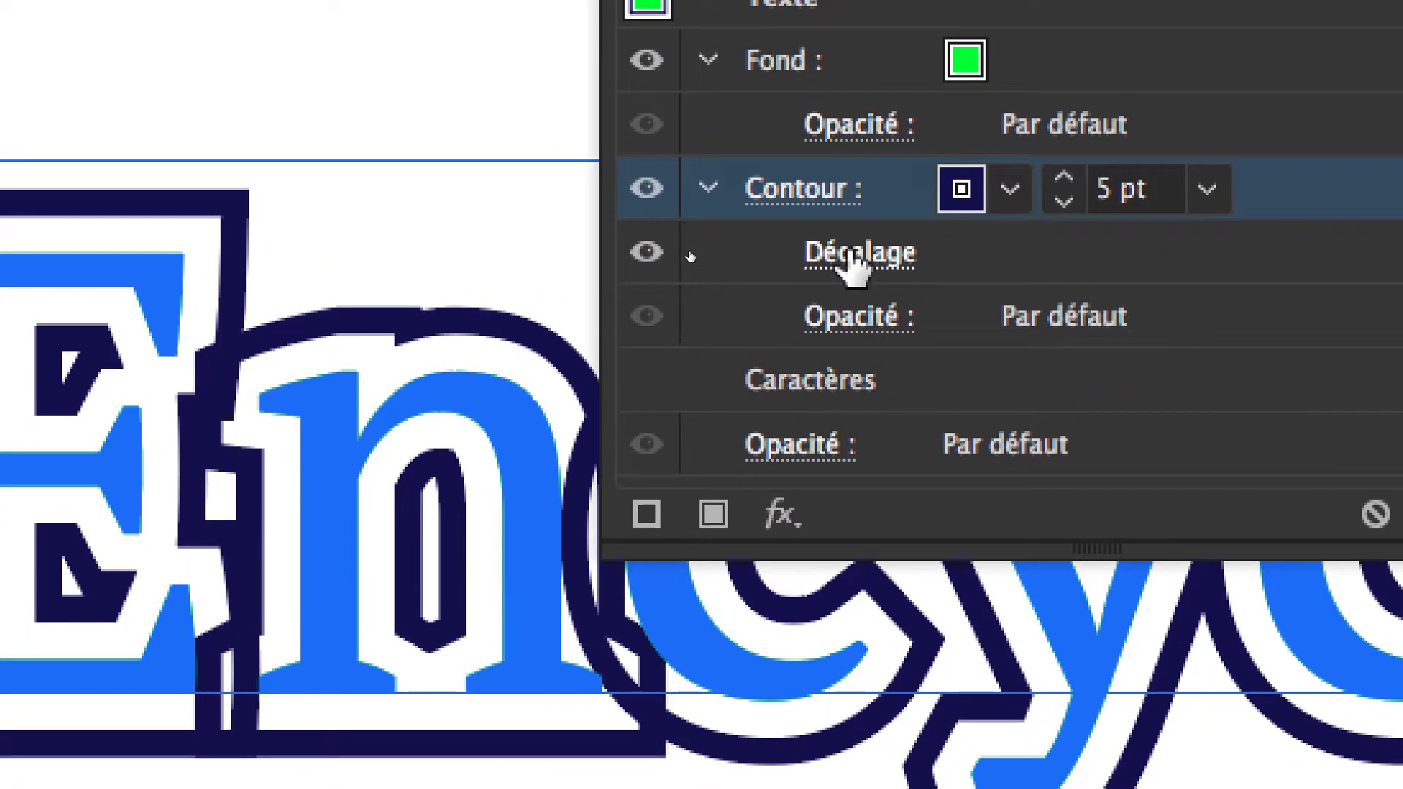
pyautogui.click(852, 257)
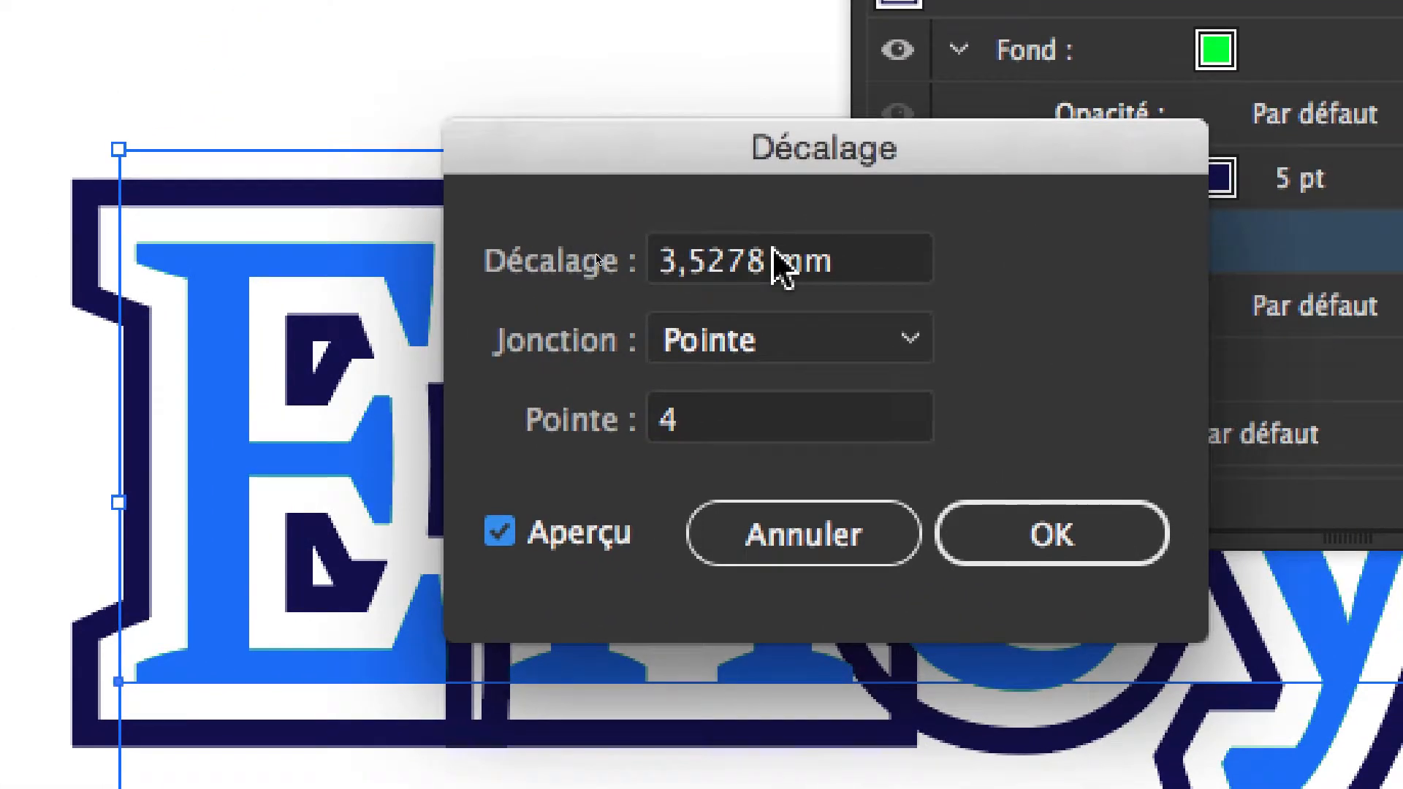
pyautogui.doubleClick(917, 46)
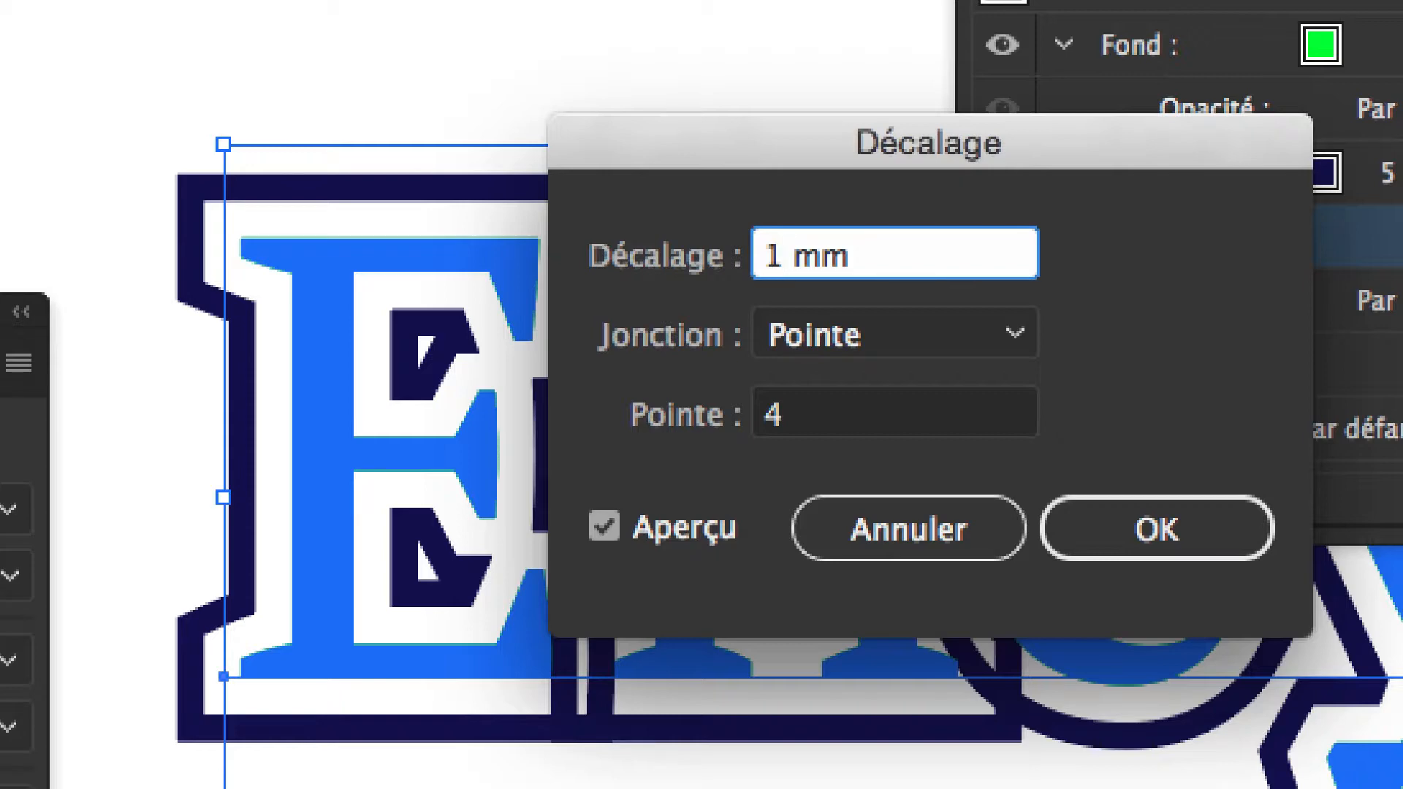
pyautogui.press('Tab')
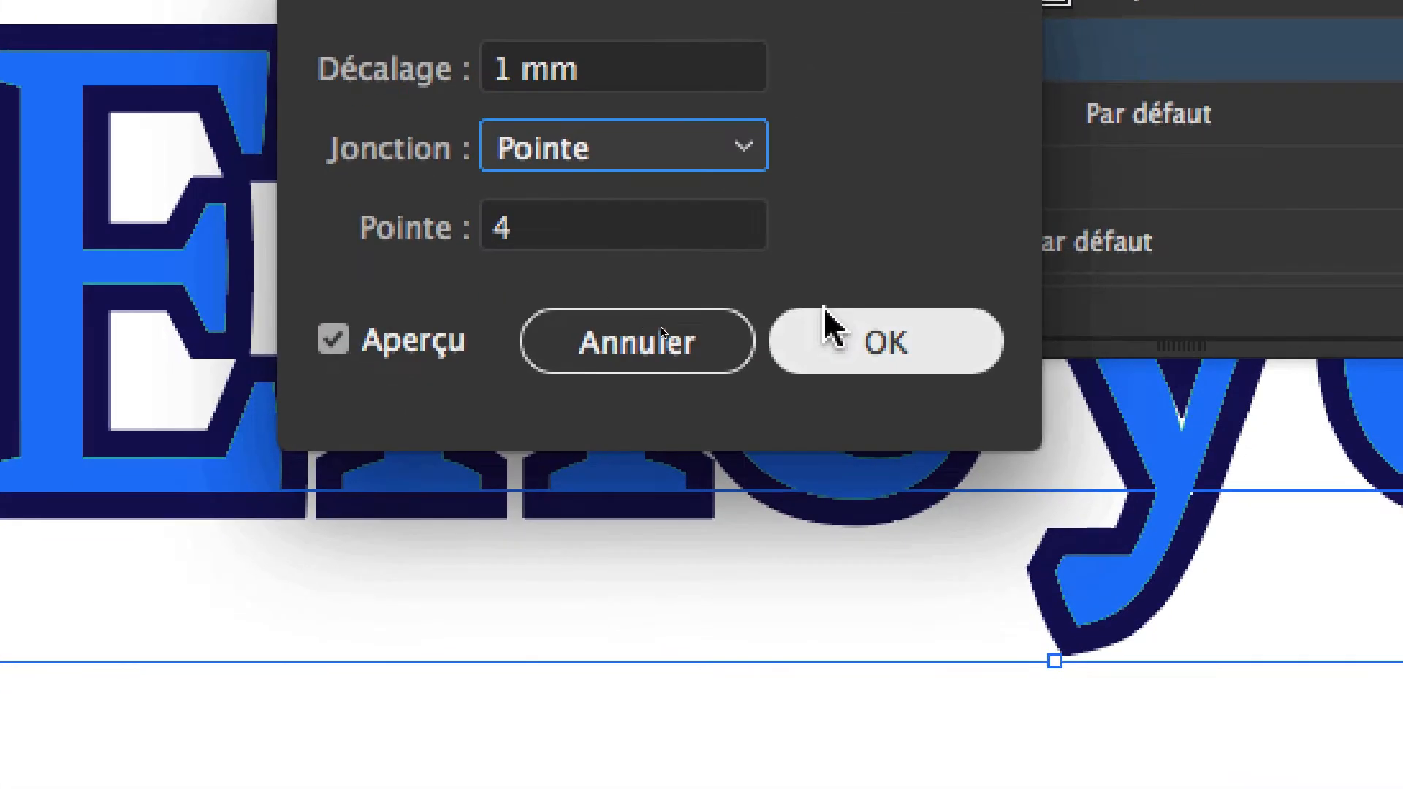
pyautogui.click(1125, 529)
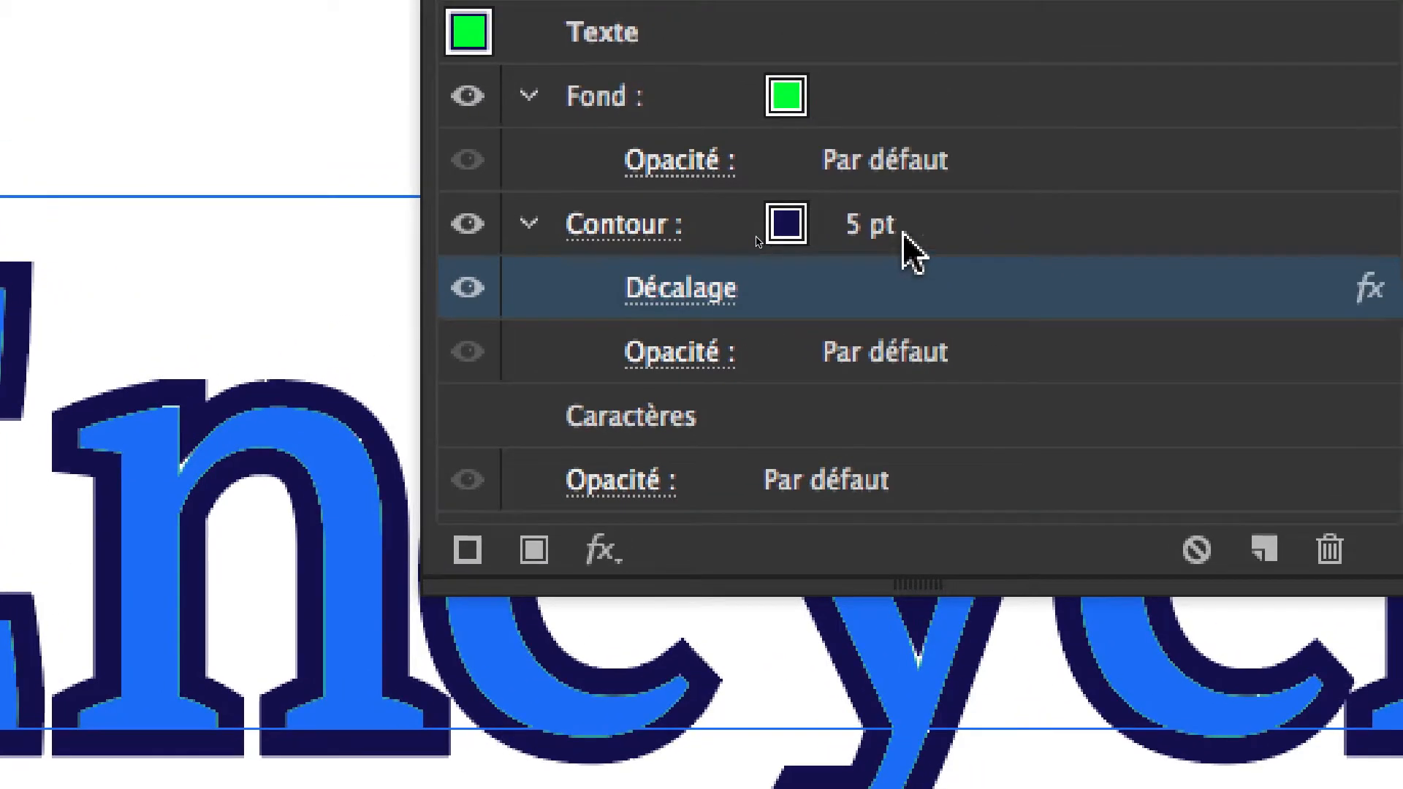
# Step: Set the weight of the text's offset Contour attribute to 2 pt
pyautogui.click(982, 164)
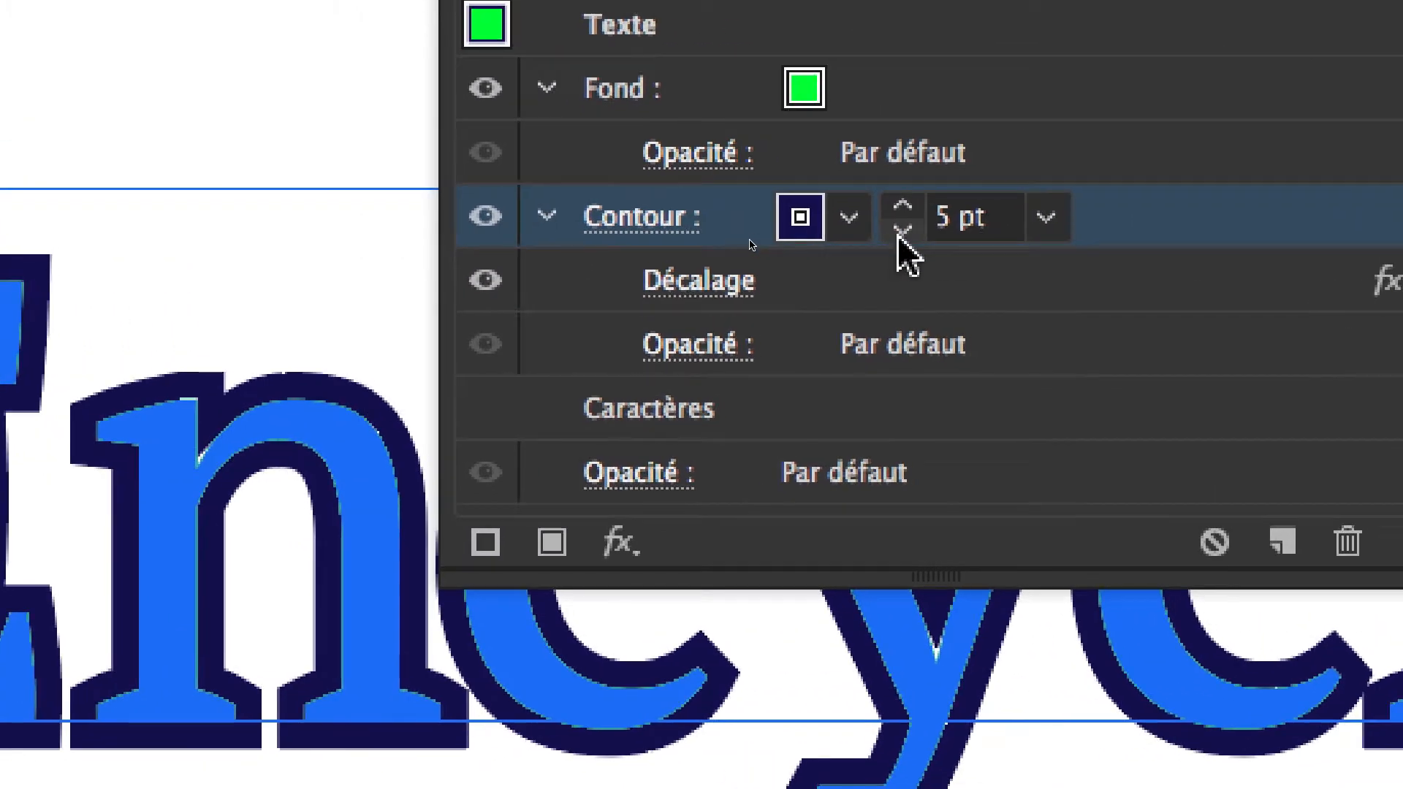
pyautogui.click(900, 232)
pyautogui.click(901, 233)
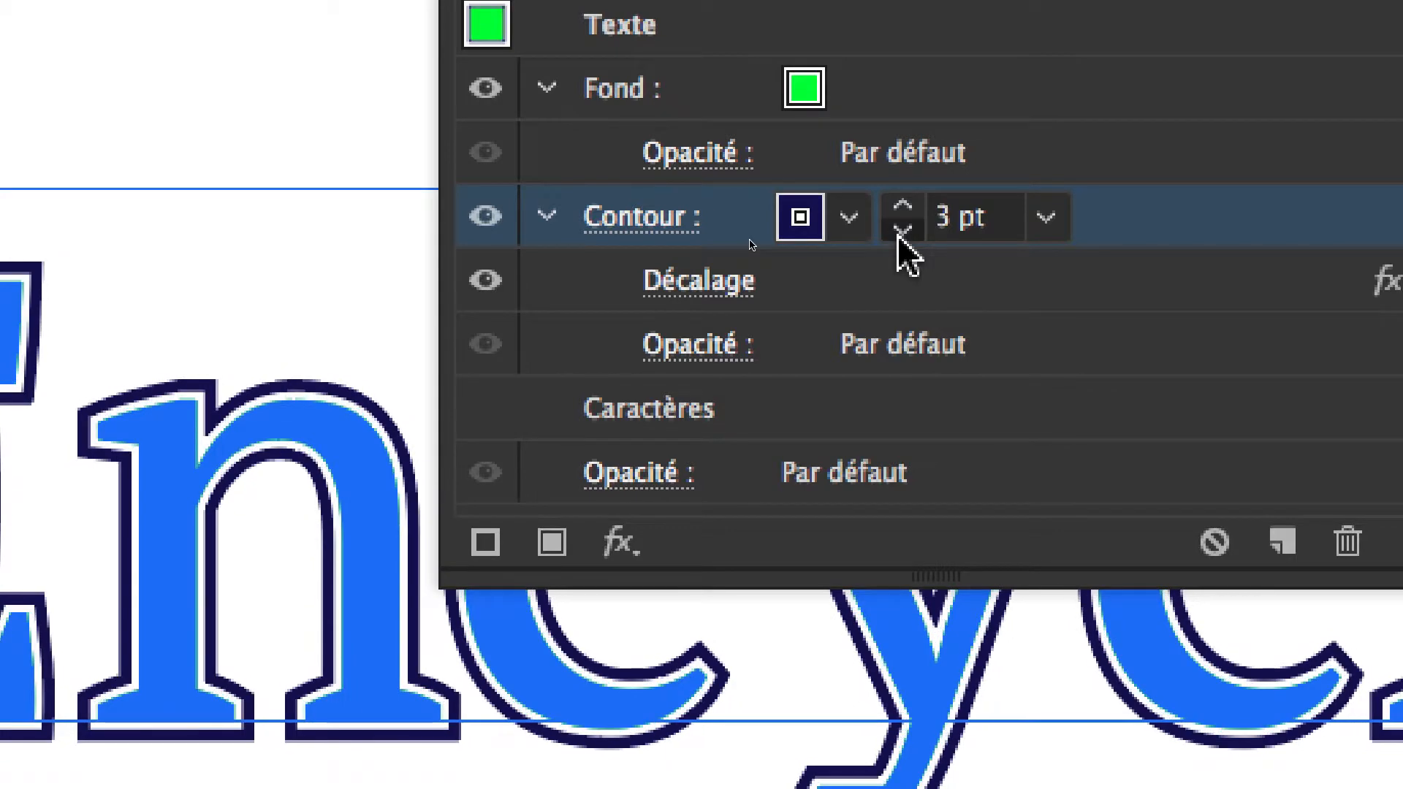
pyautogui.click(901, 232)
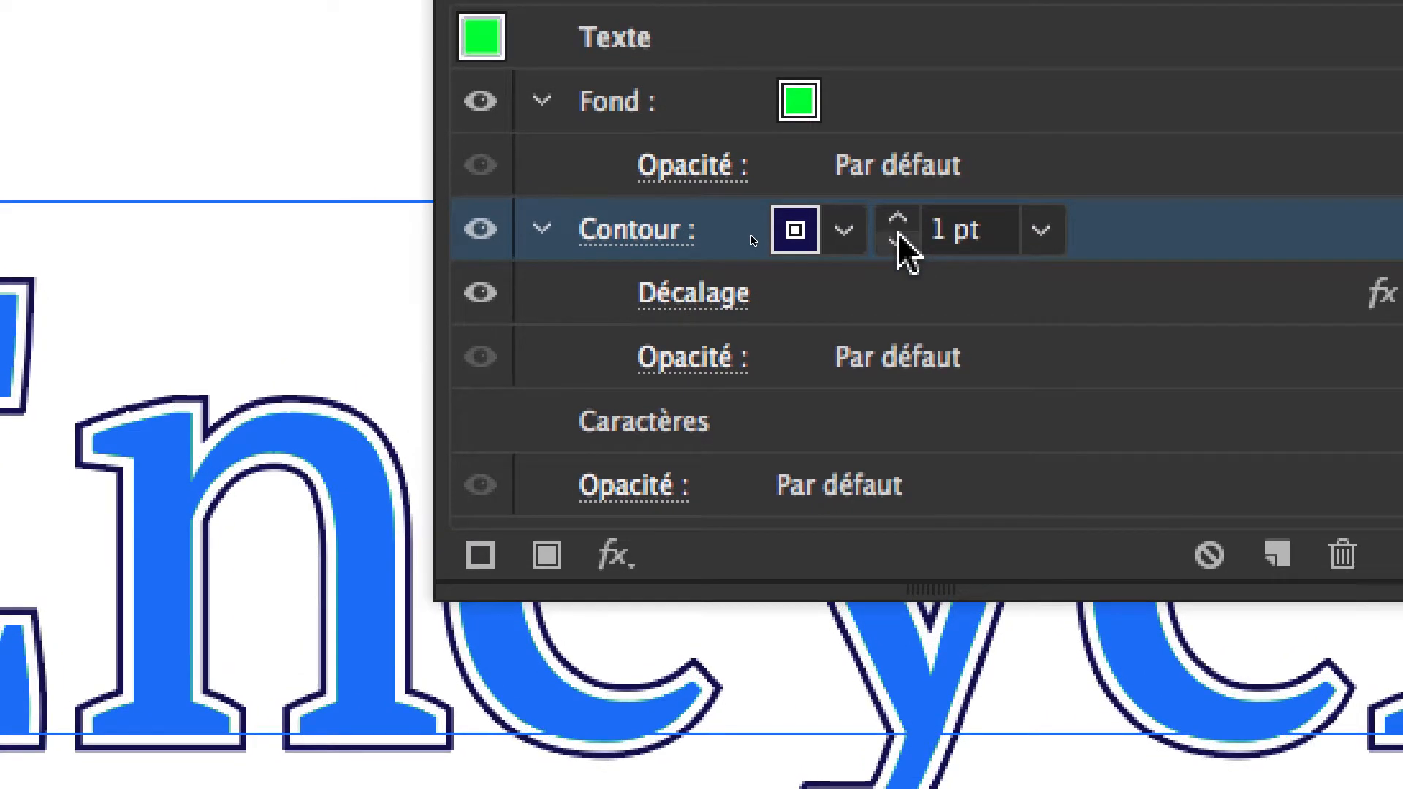
pyautogui.click(899, 218)
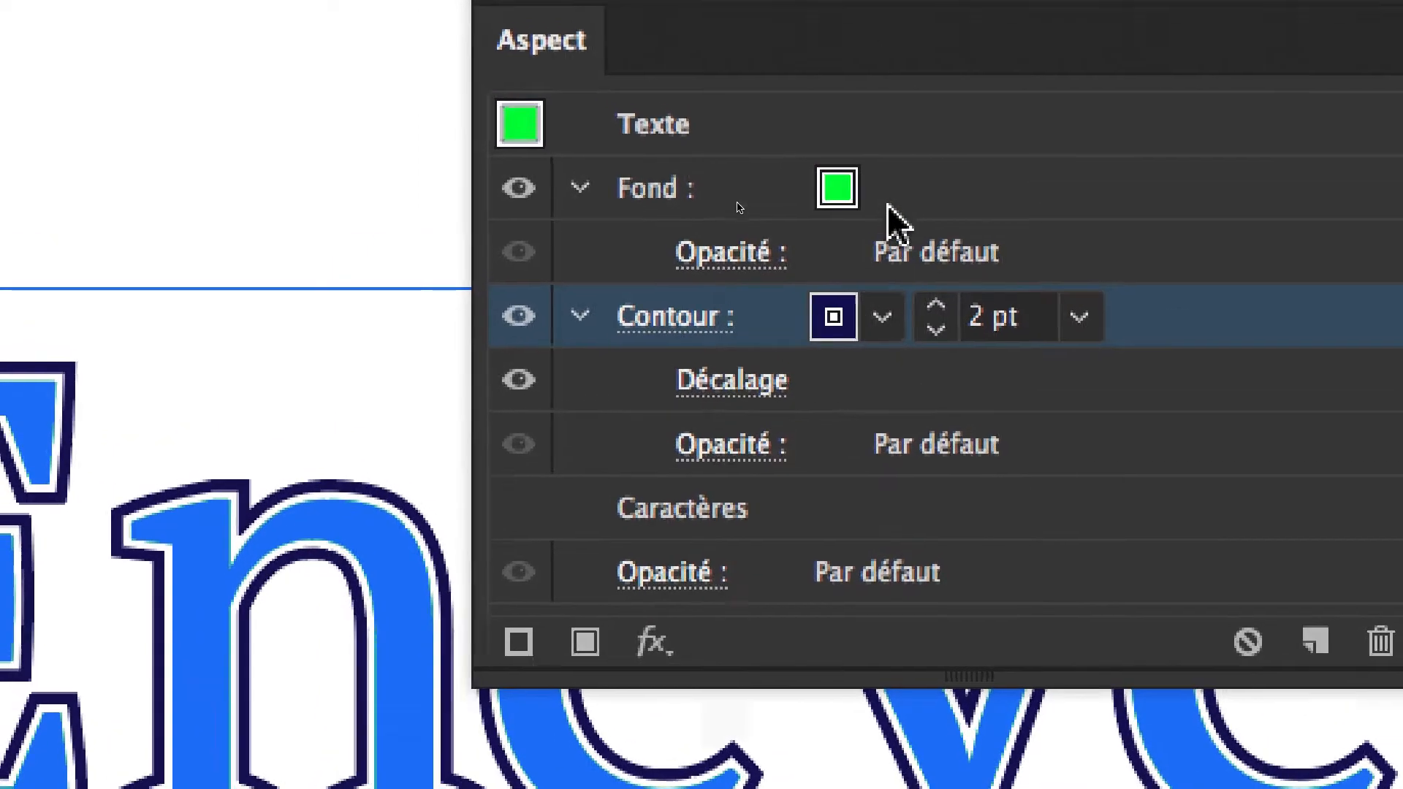
# Step: Make the text's Fond attribute the active one, enlarge its colour swatch list and close the list without choosing a colour
pyautogui.click(815, 133)
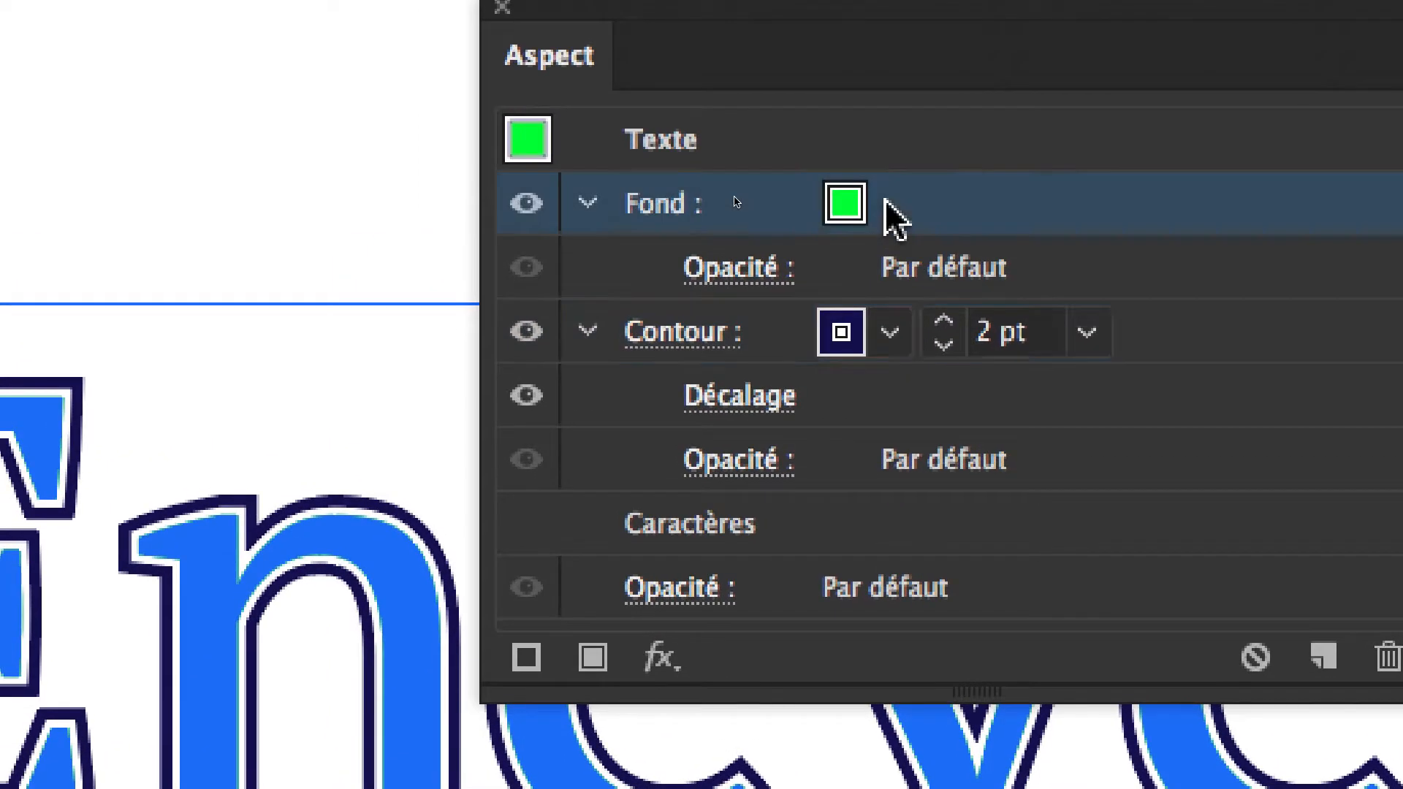
pyautogui.click(913, 204)
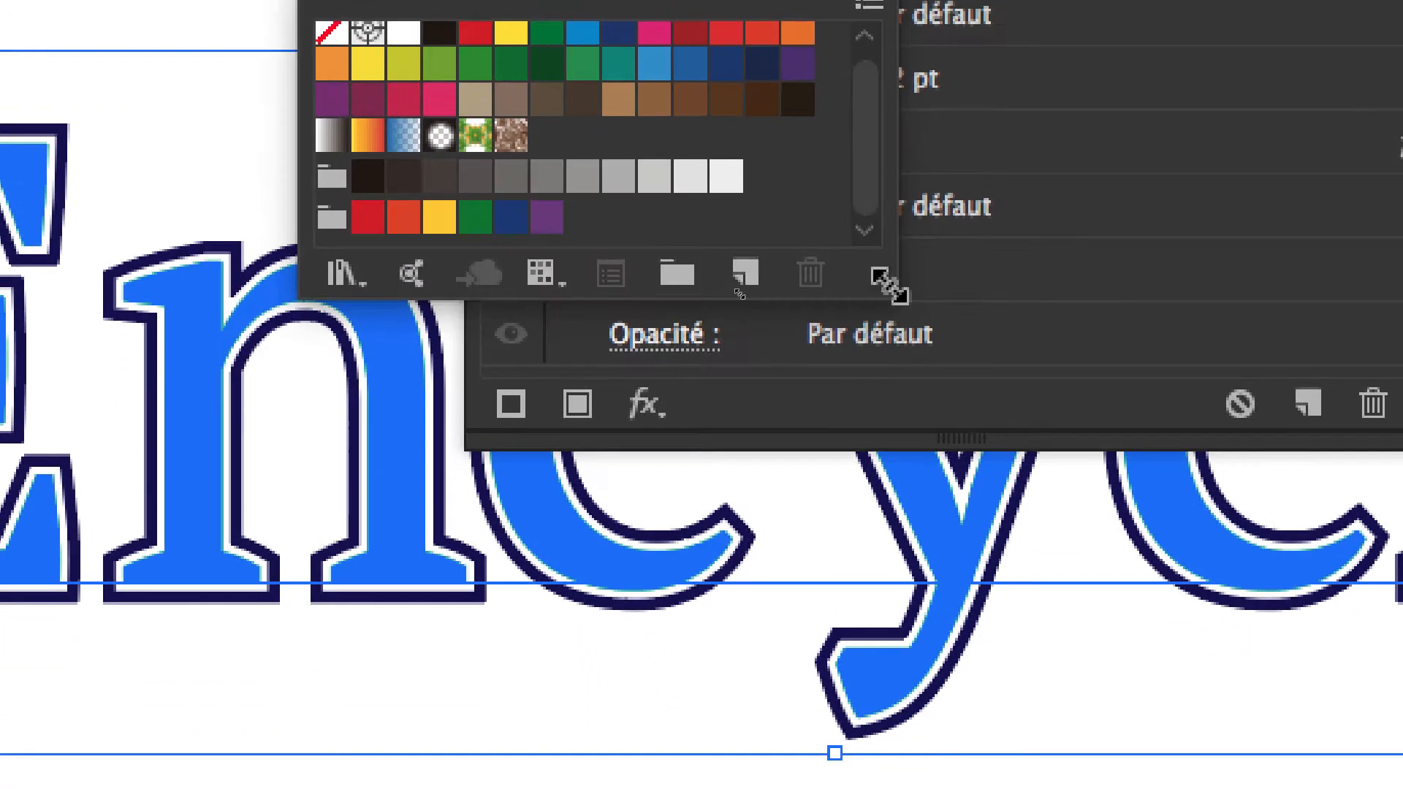
pyautogui.moveTo(890, 286); pyautogui.dragTo(879, 453)
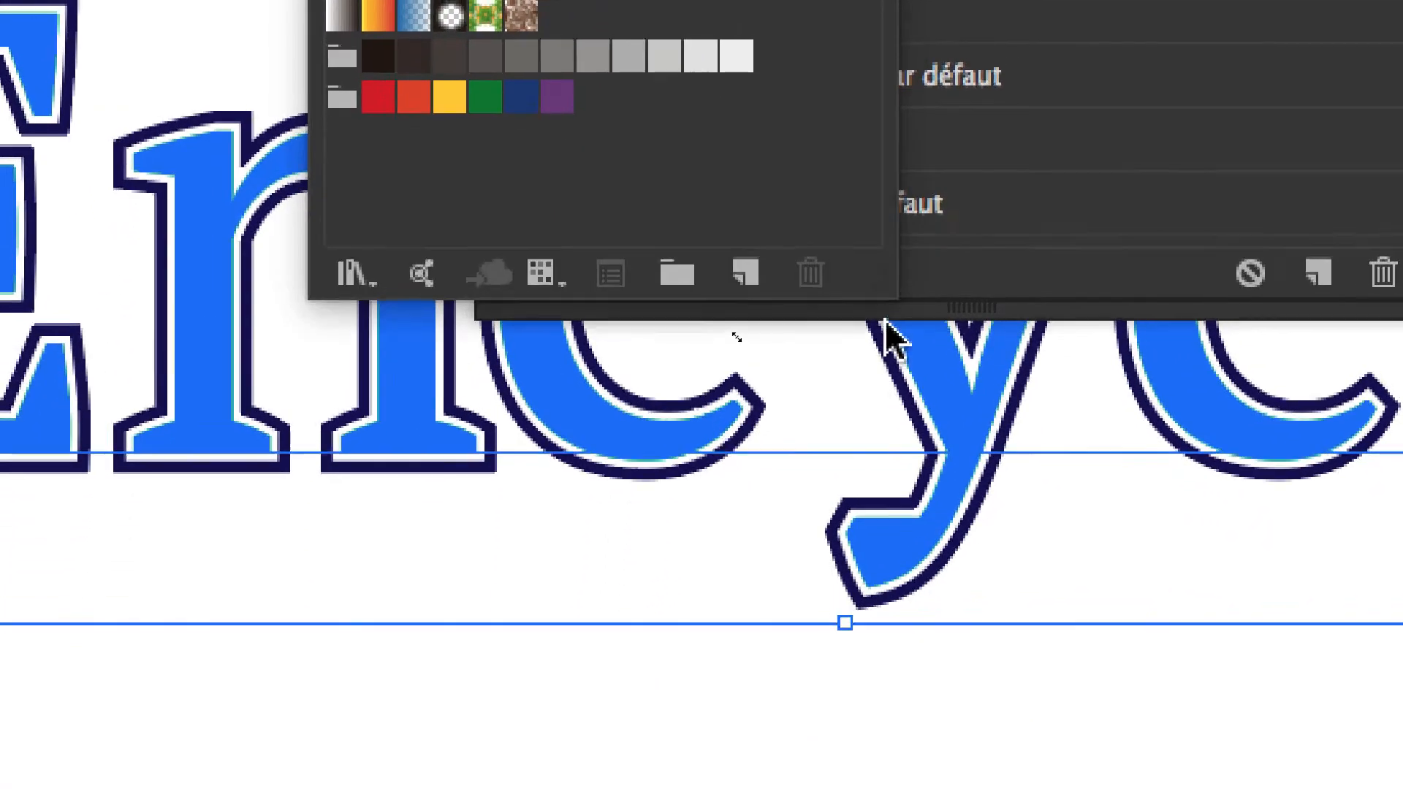
pyautogui.click(911, 207)
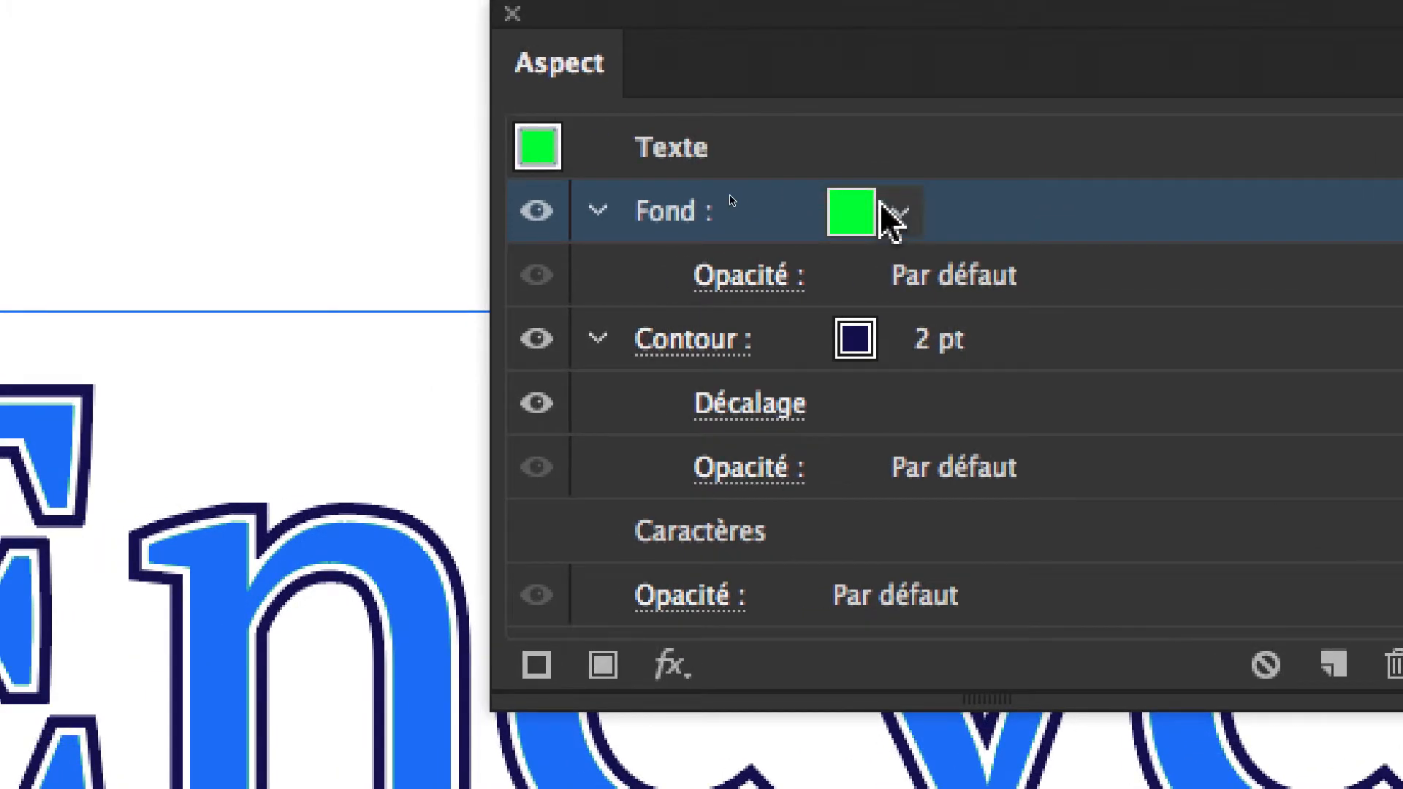
pyautogui.click(779, 202)
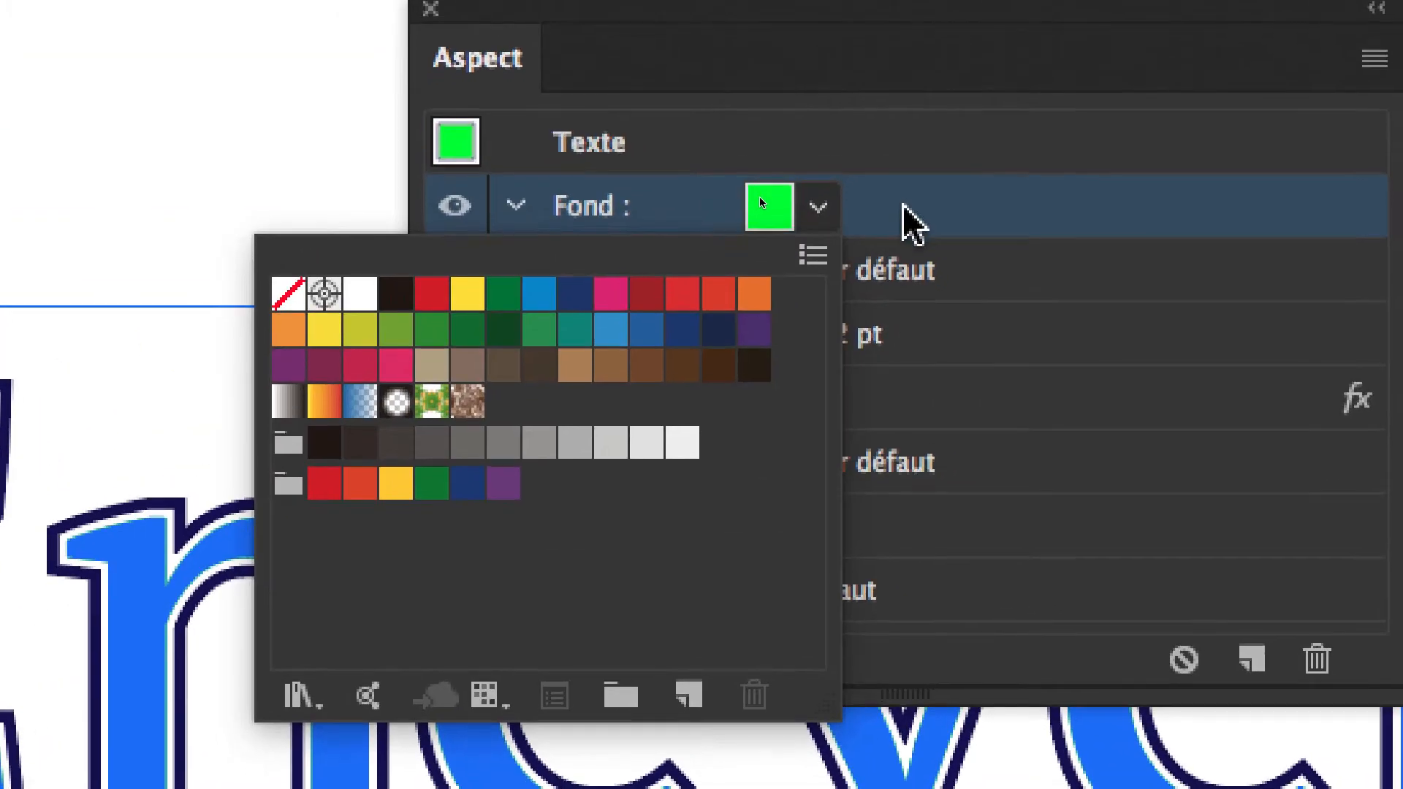
pyautogui.click(911, 214)
pyautogui.click(829, 214)
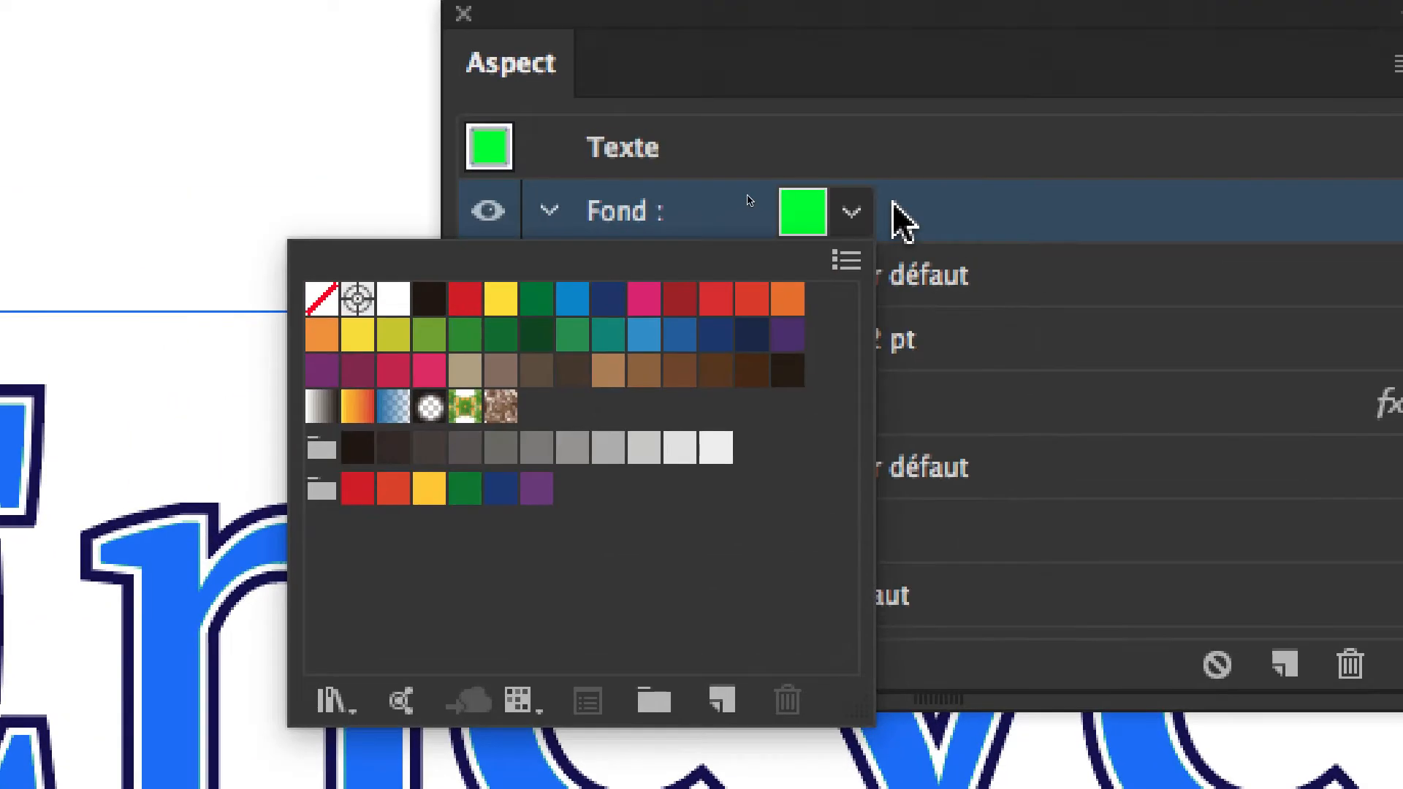
pyautogui.click(976, 154)
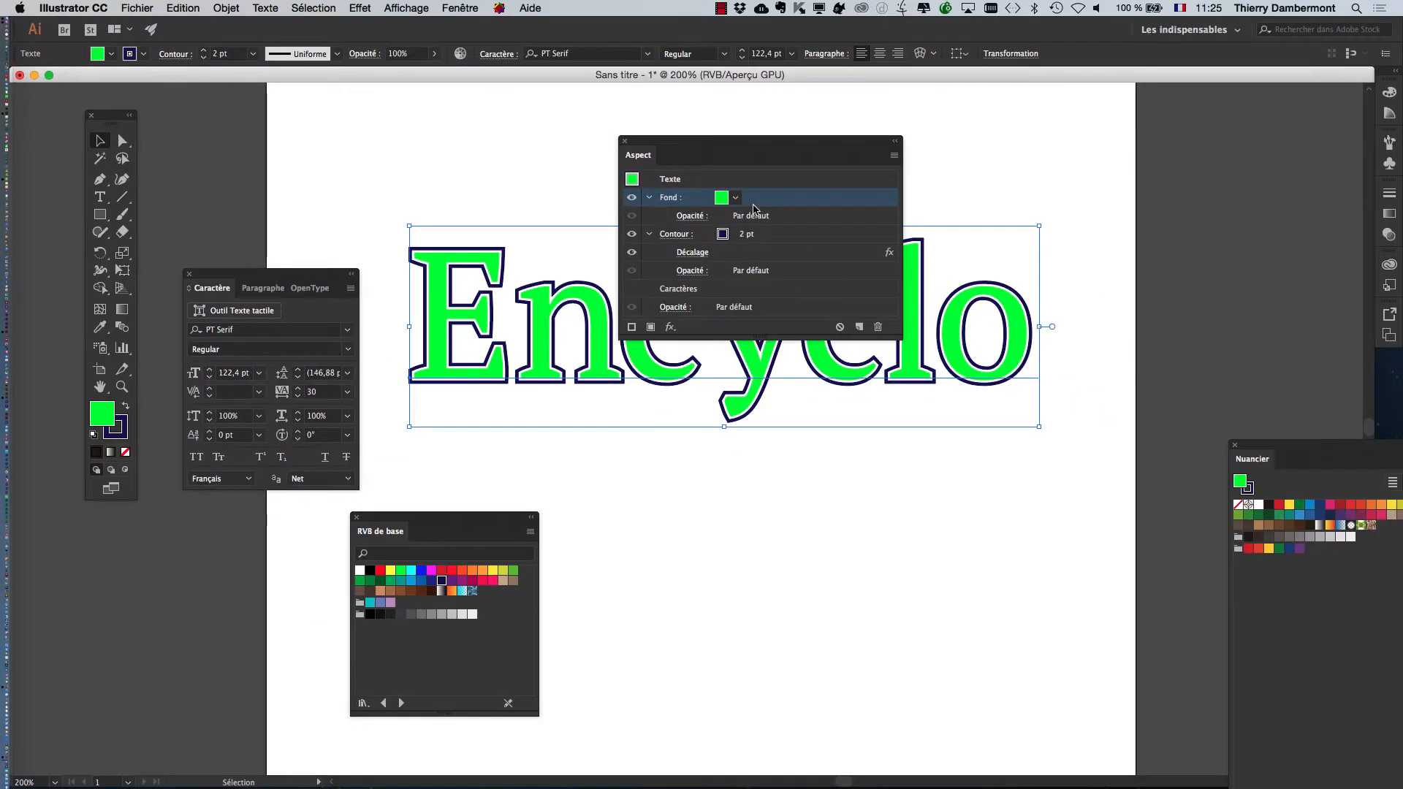
# Step: Move the RVB de base swatches beside the Aspect panel and try several fill colours on the text, ending with magenta
pyautogui.moveTo(489, 495); pyautogui.dragTo(534, 115)
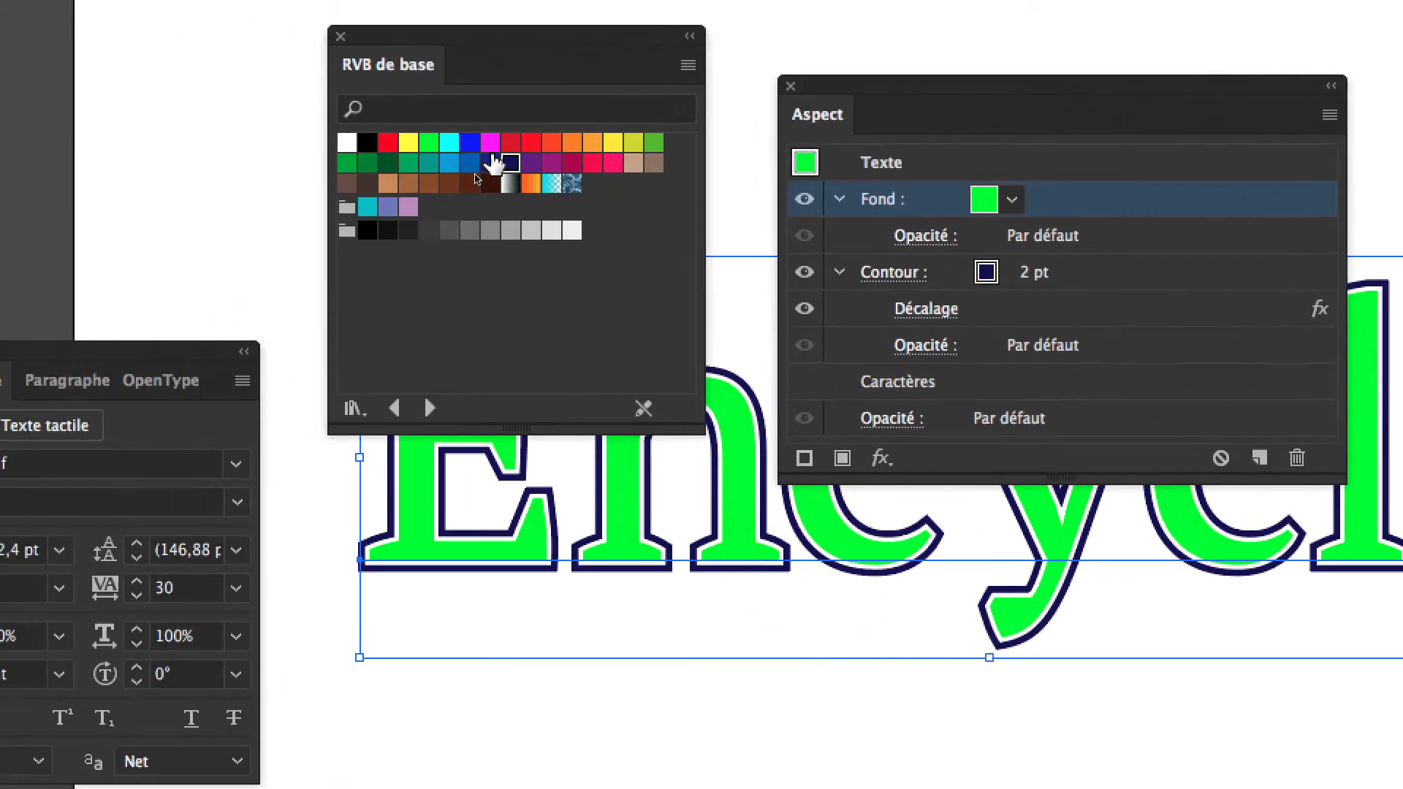
pyautogui.click(238, 158)
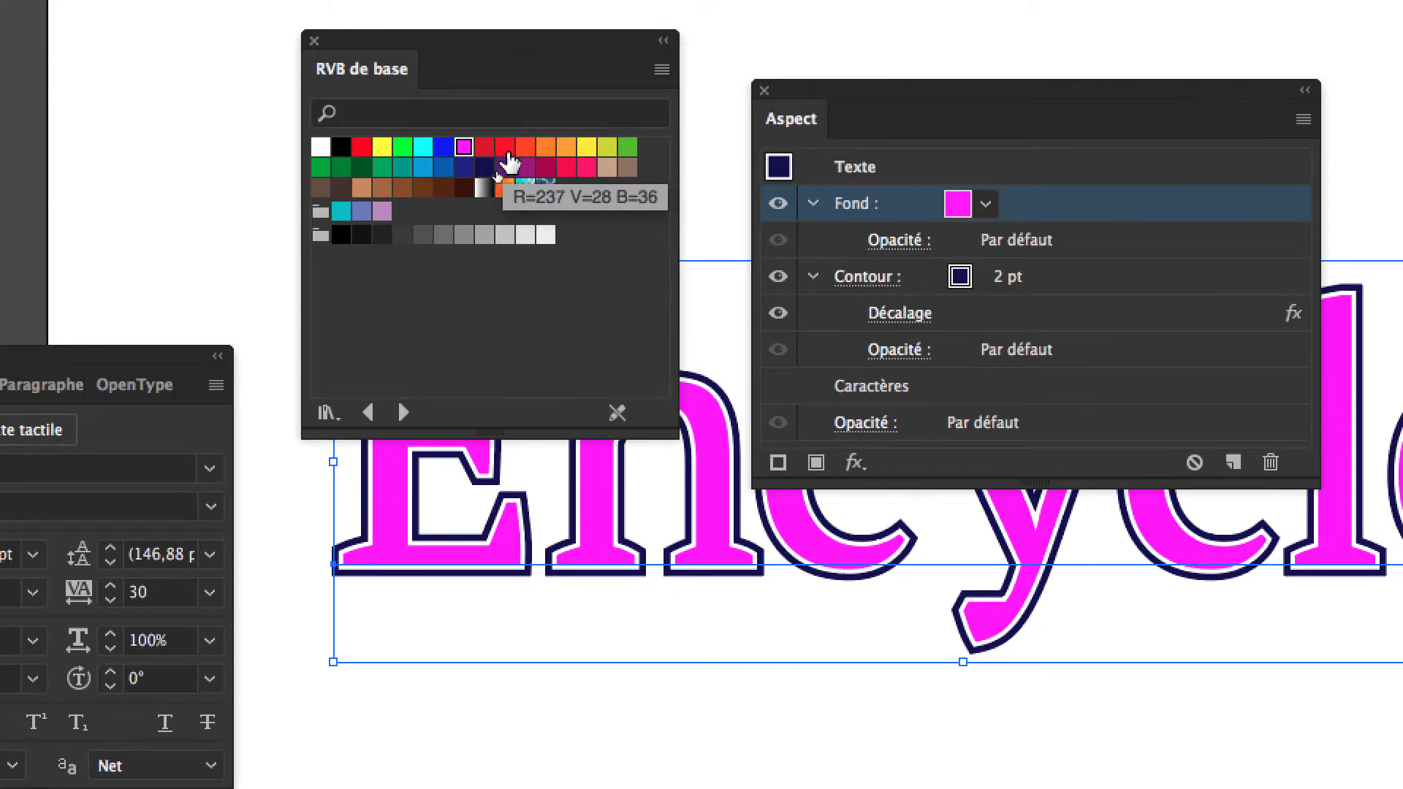
pyautogui.click(559, 152)
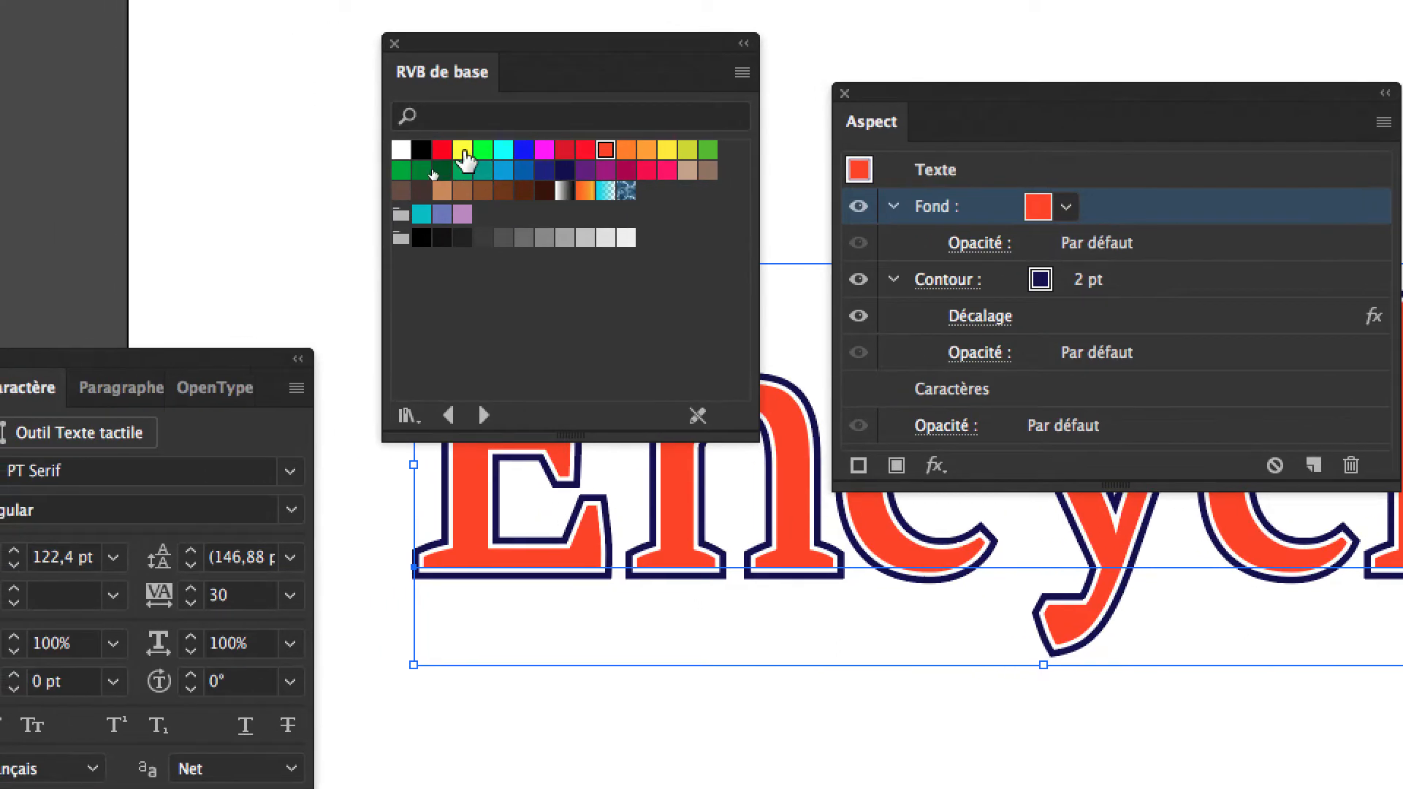
pyautogui.click(486, 152)
pyautogui.click(547, 152)
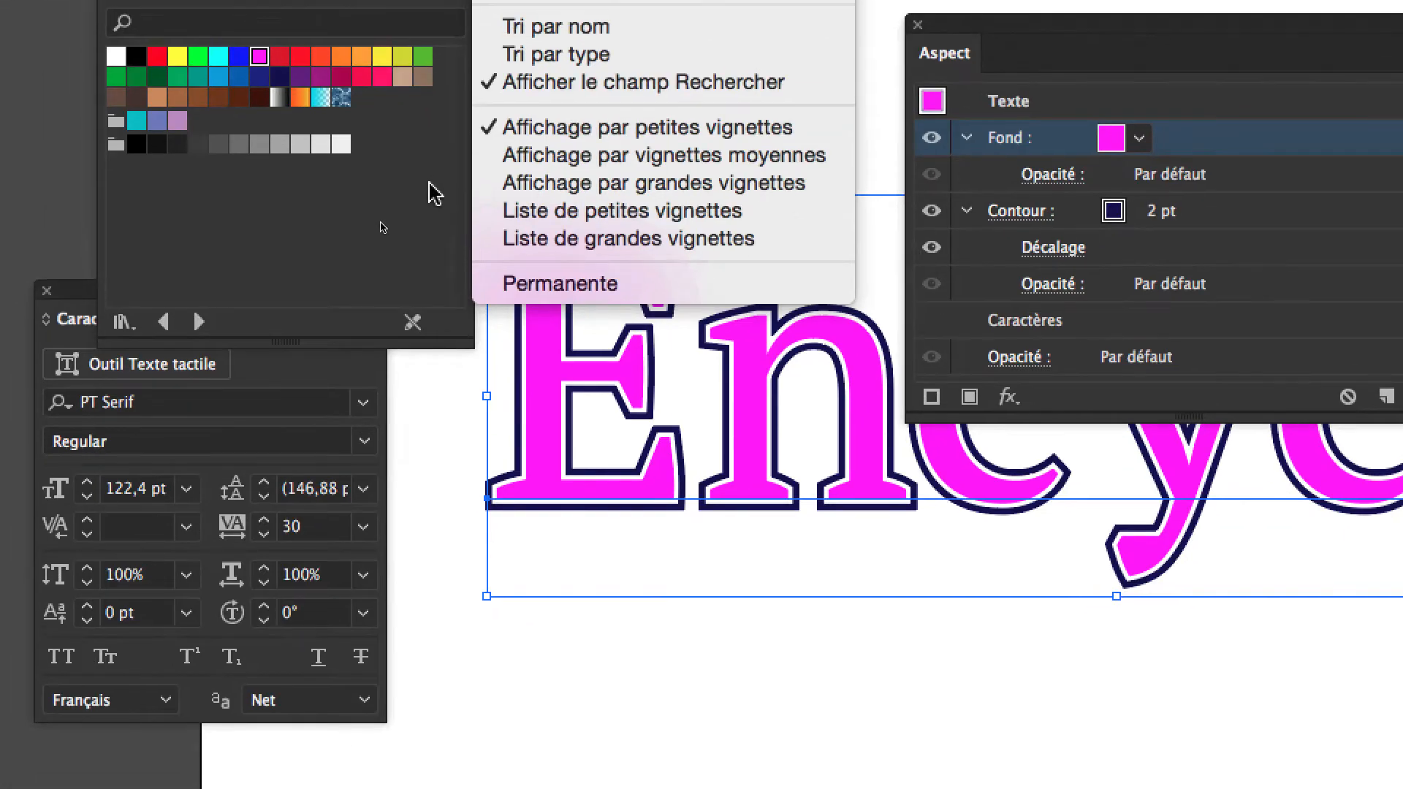
# Step: Dismiss the swatch library's options, bring the Nuancier panel between the RVB de base swatches and the lettering, and undo the last changes
pyautogui.click(372, 313)
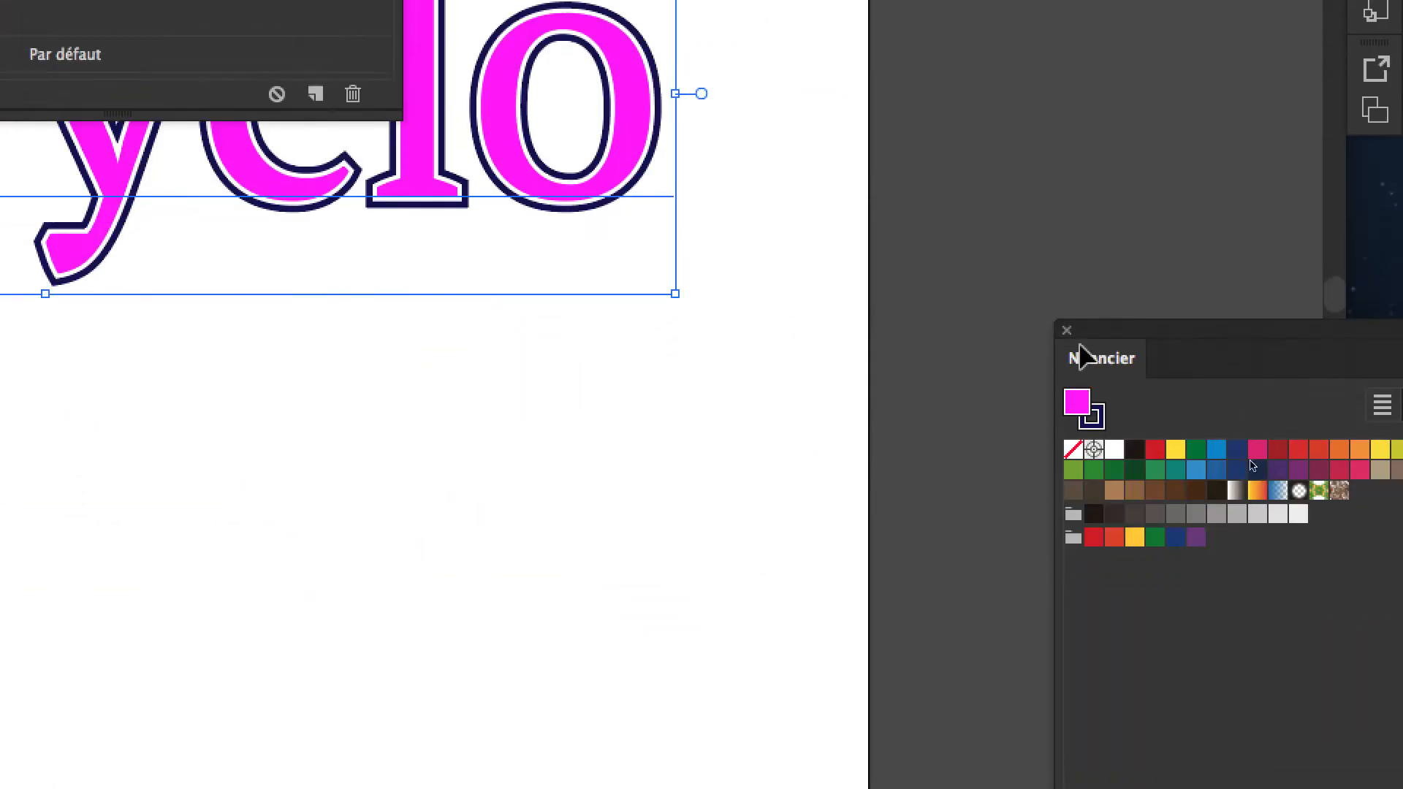
pyautogui.moveTo(1117, 328); pyautogui.dragTo(522, 186)
pyautogui.click(310, 44)
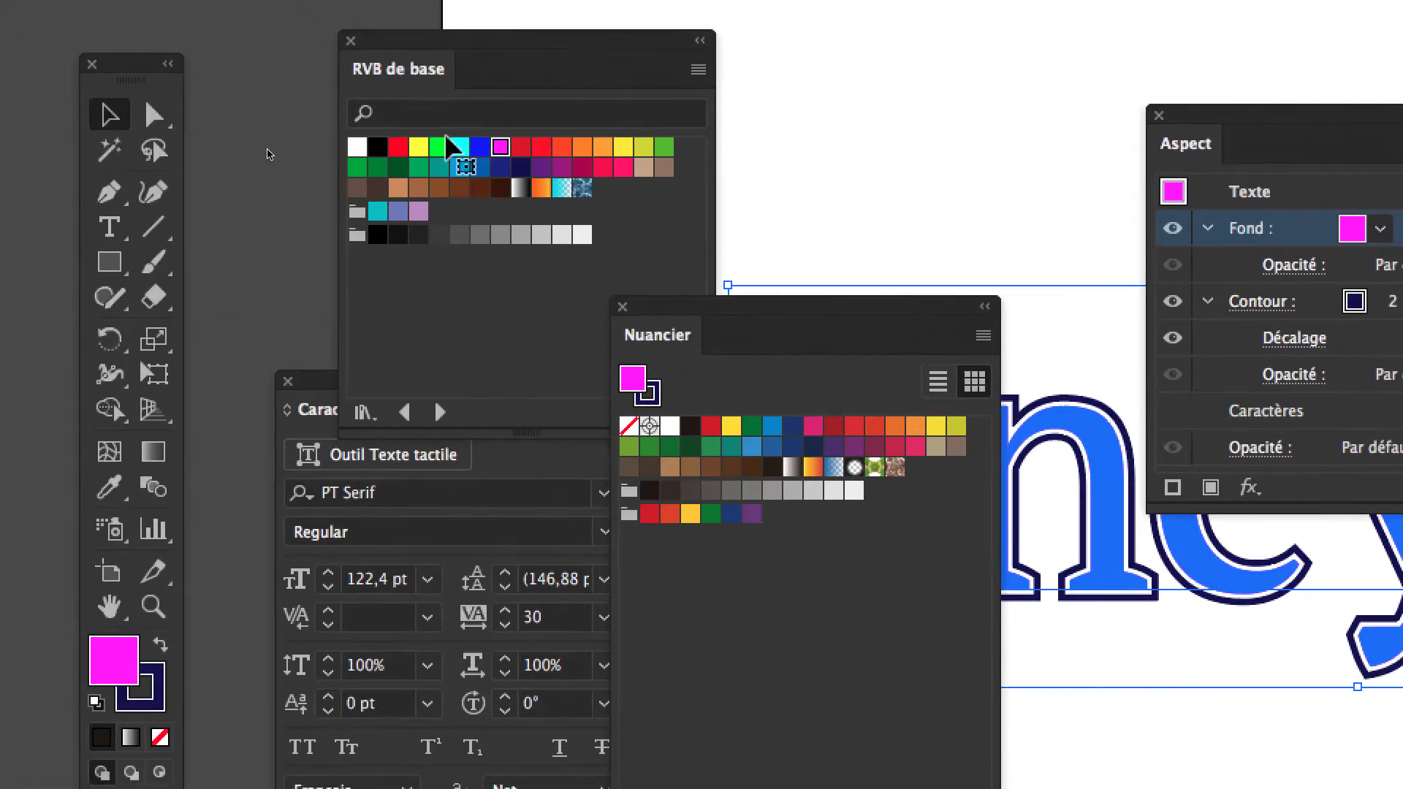
pyautogui.press('super+z')
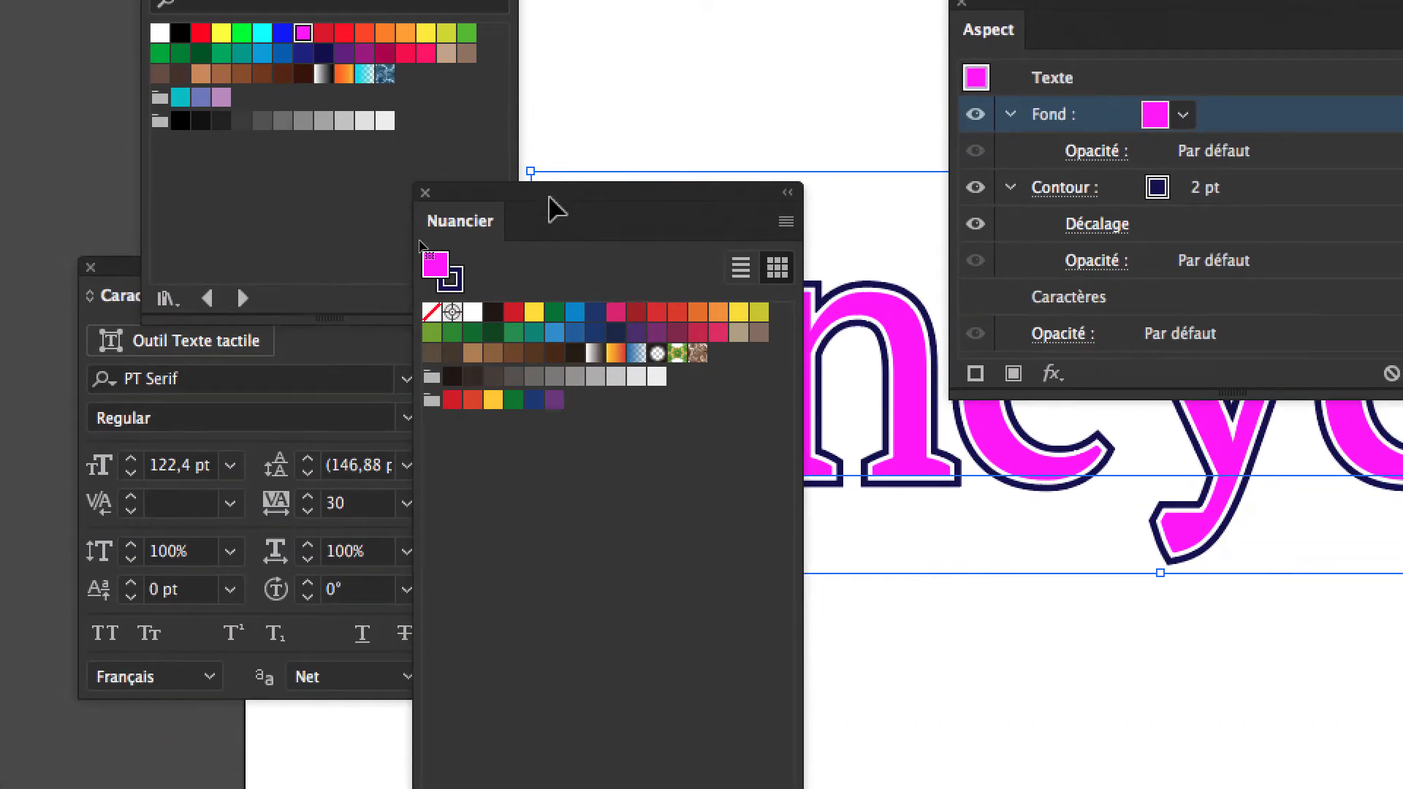
pyautogui.press('super+z')
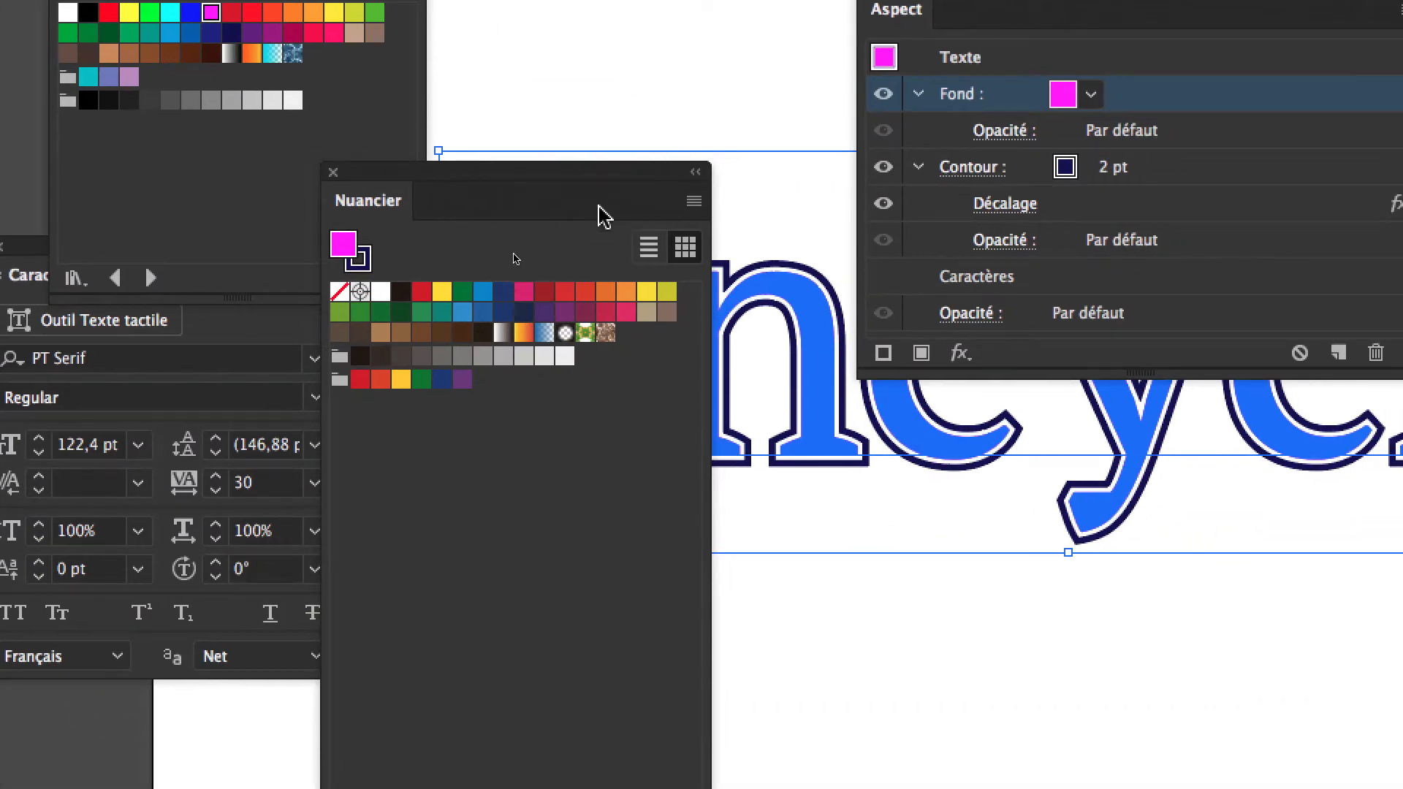
# Step: Start a new swatch in the Nuancier, place its dialog clear of the Aspect panel and keep the colour mode at RVB
pyautogui.click(635, 207)
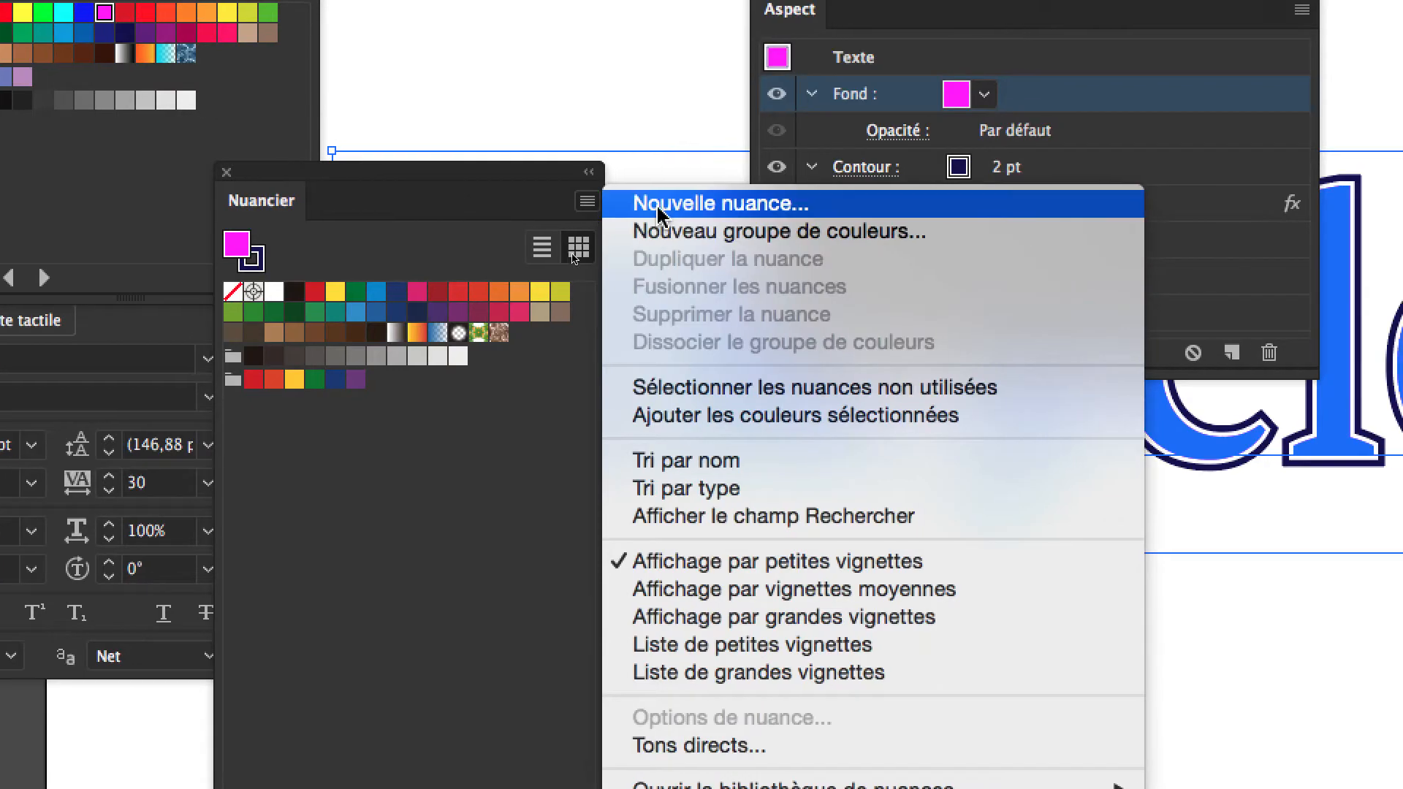
pyautogui.click(699, 213)
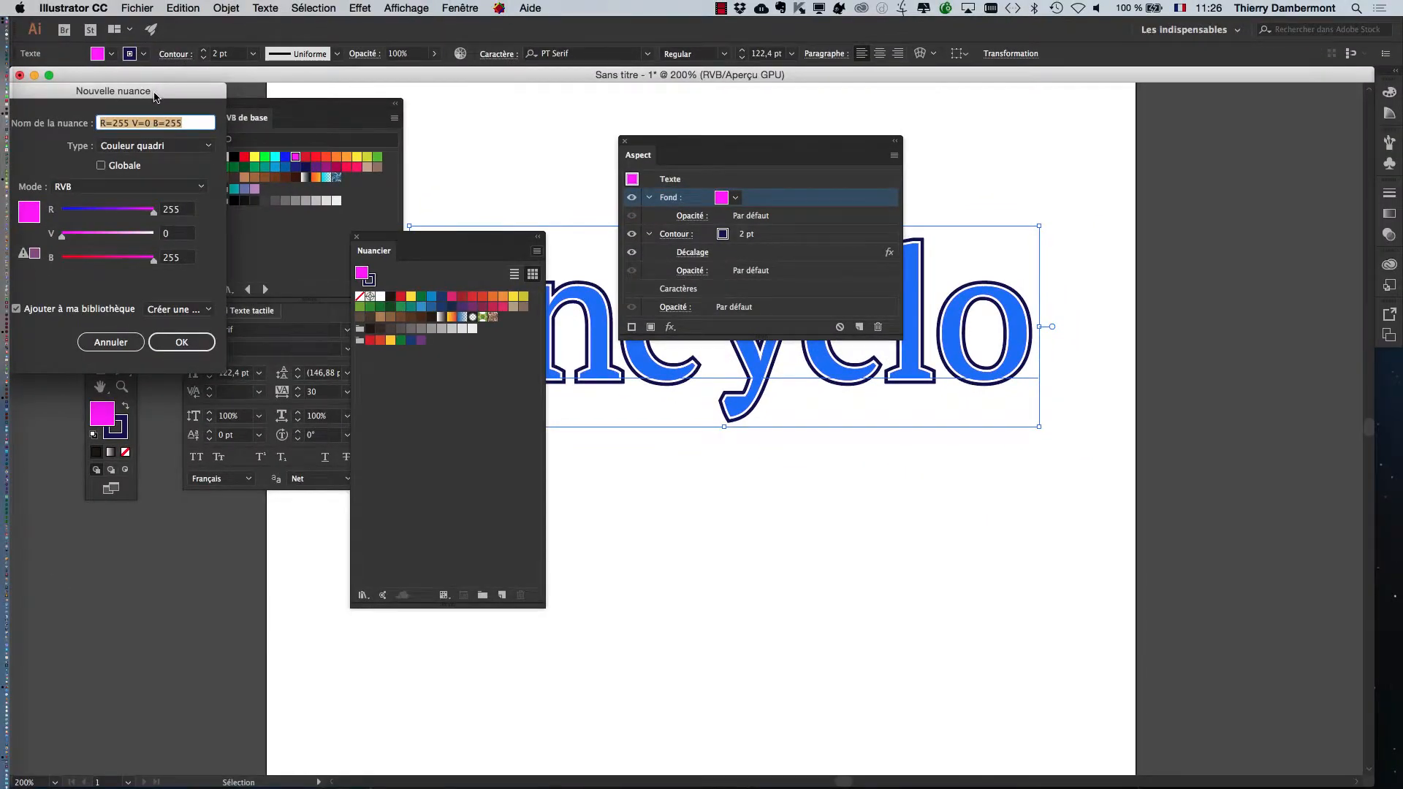
pyautogui.moveTo(156, 97); pyautogui.dragTo(995, 289)
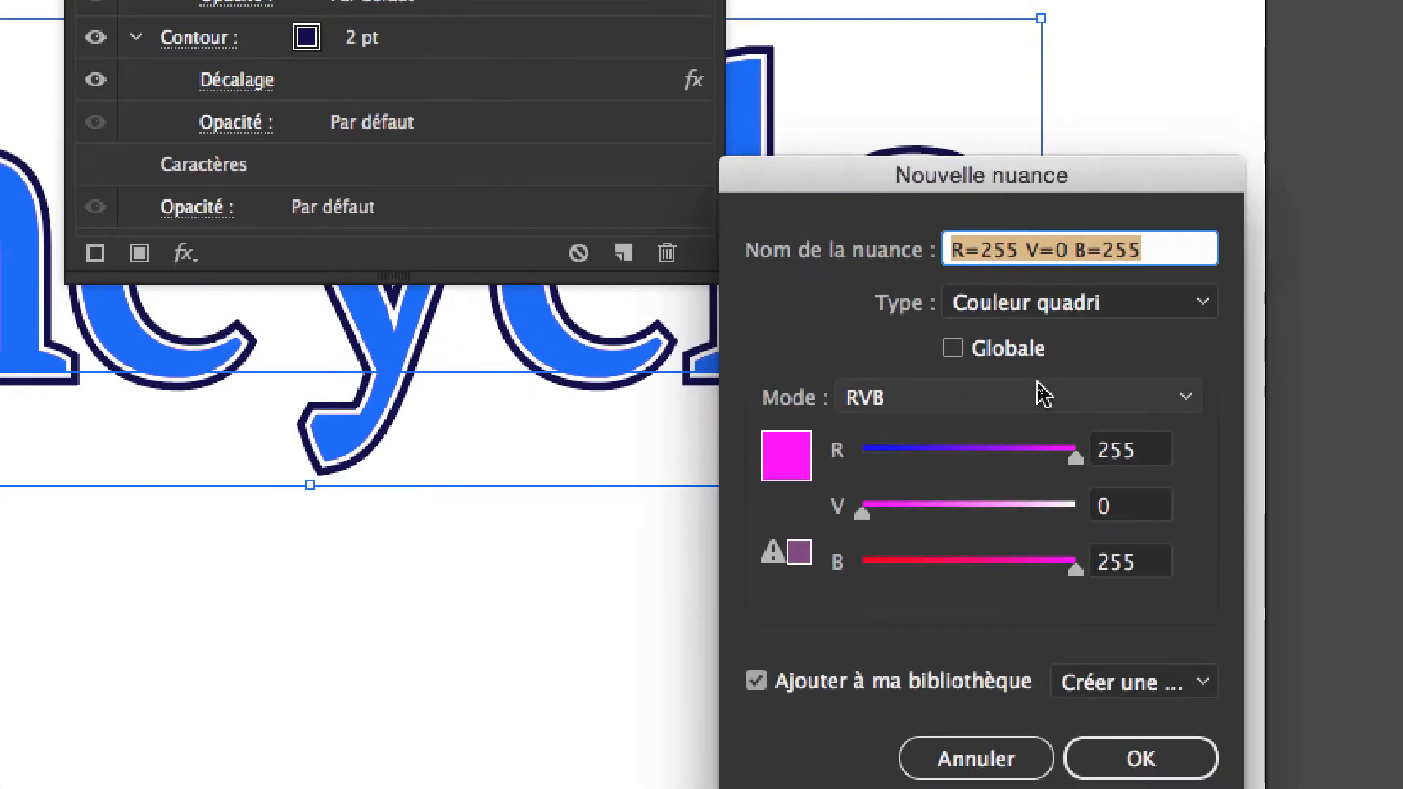
pyautogui.click(1043, 395)
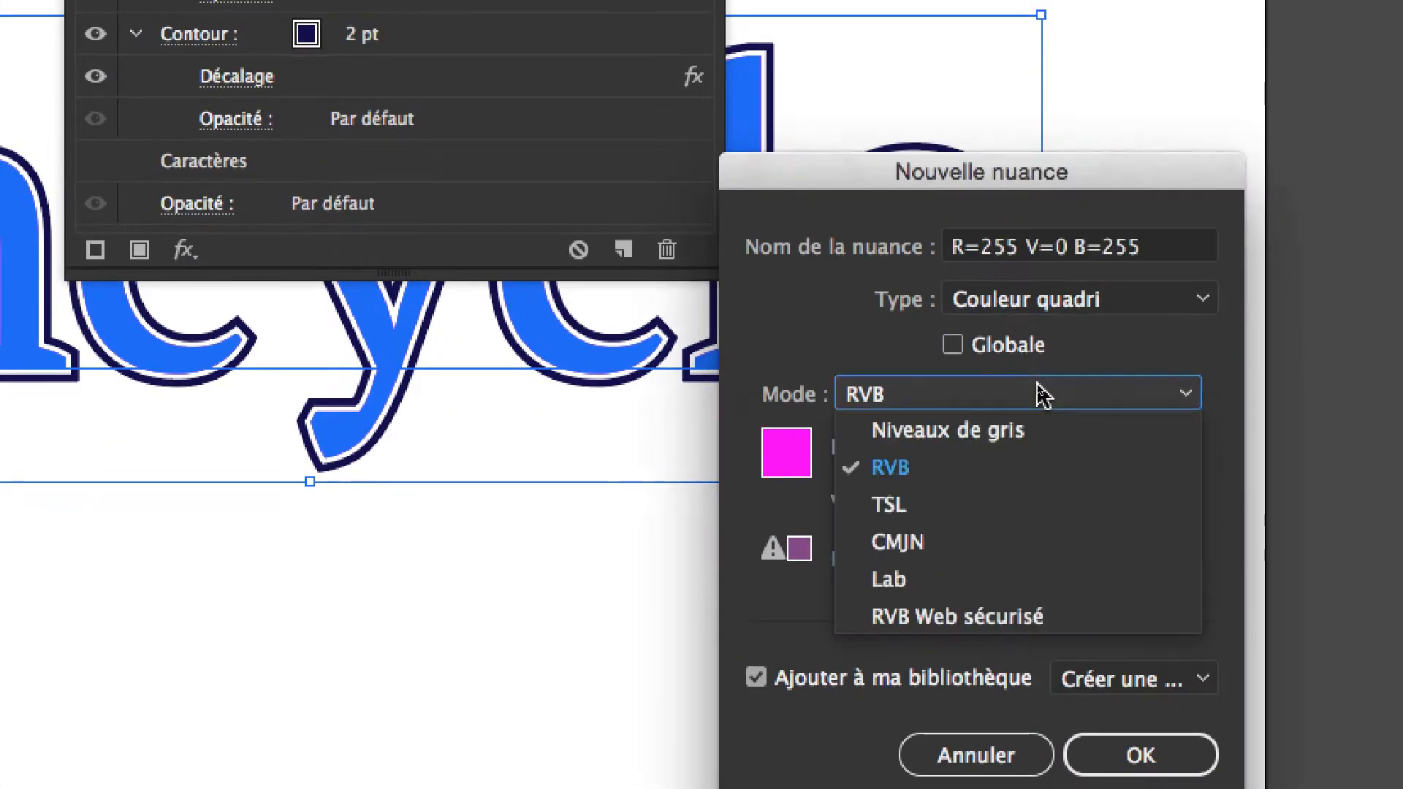
pyautogui.click(988, 475)
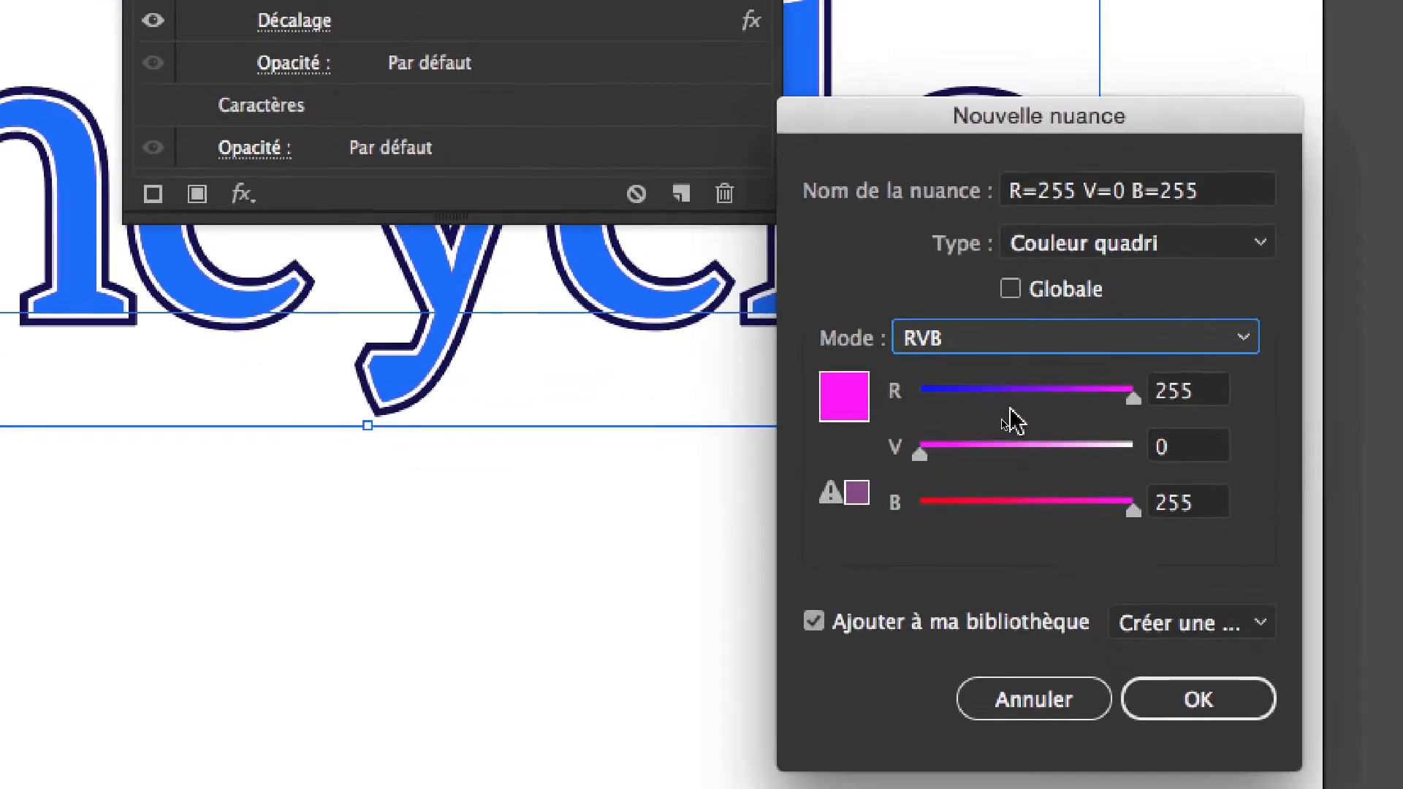
# Step: Try different red, green and blue mixes for the new swatch, ending at R=226 V=43 B=255
pyautogui.click(1018, 446)
pyautogui.moveTo(1019, 424); pyautogui.dragTo(1041, 424)
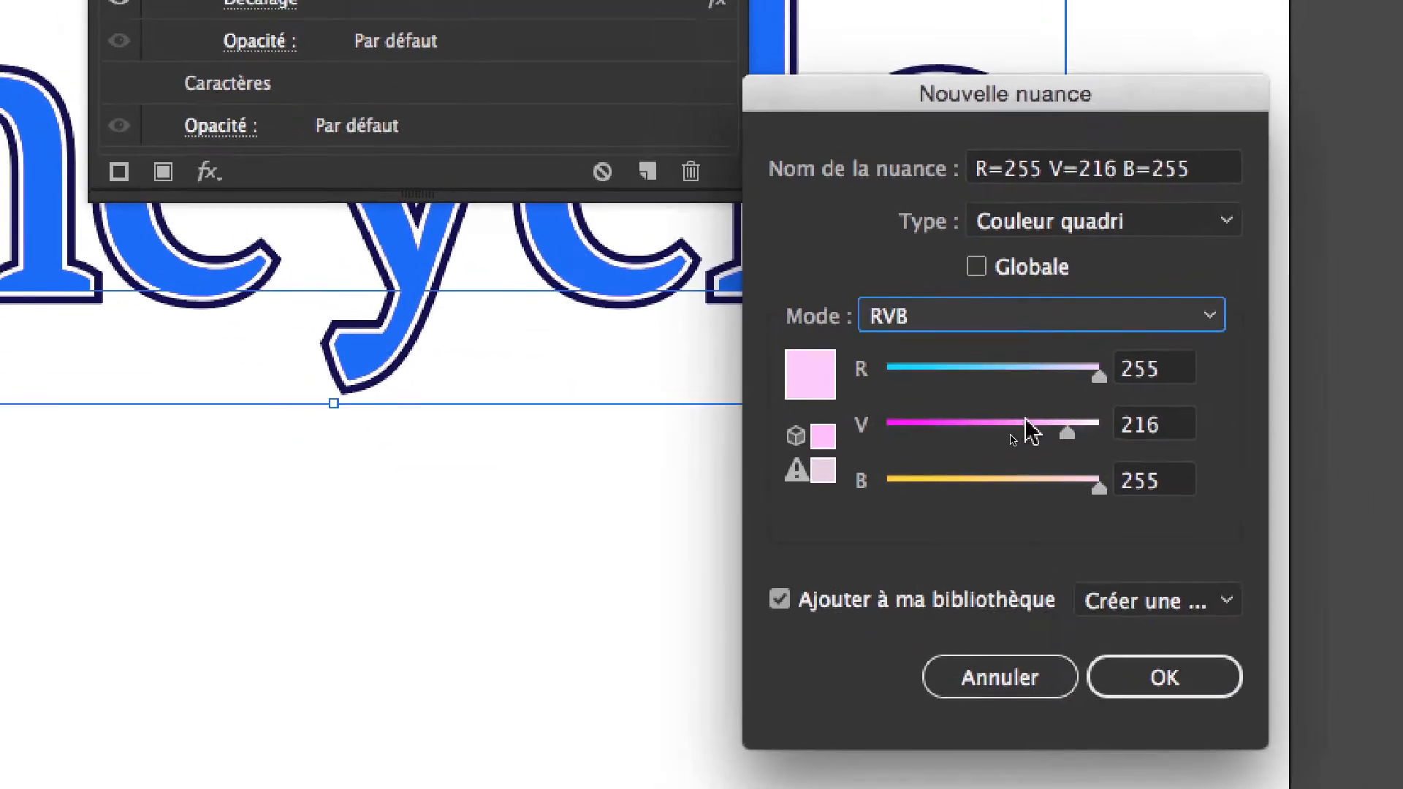
pyautogui.moveTo(990, 365); pyautogui.dragTo(931, 366)
pyautogui.moveTo(1015, 442); pyautogui.dragTo(1123, 444)
pyautogui.click(1081, 393)
pyautogui.moveTo(1036, 423); pyautogui.dragTo(1073, 424)
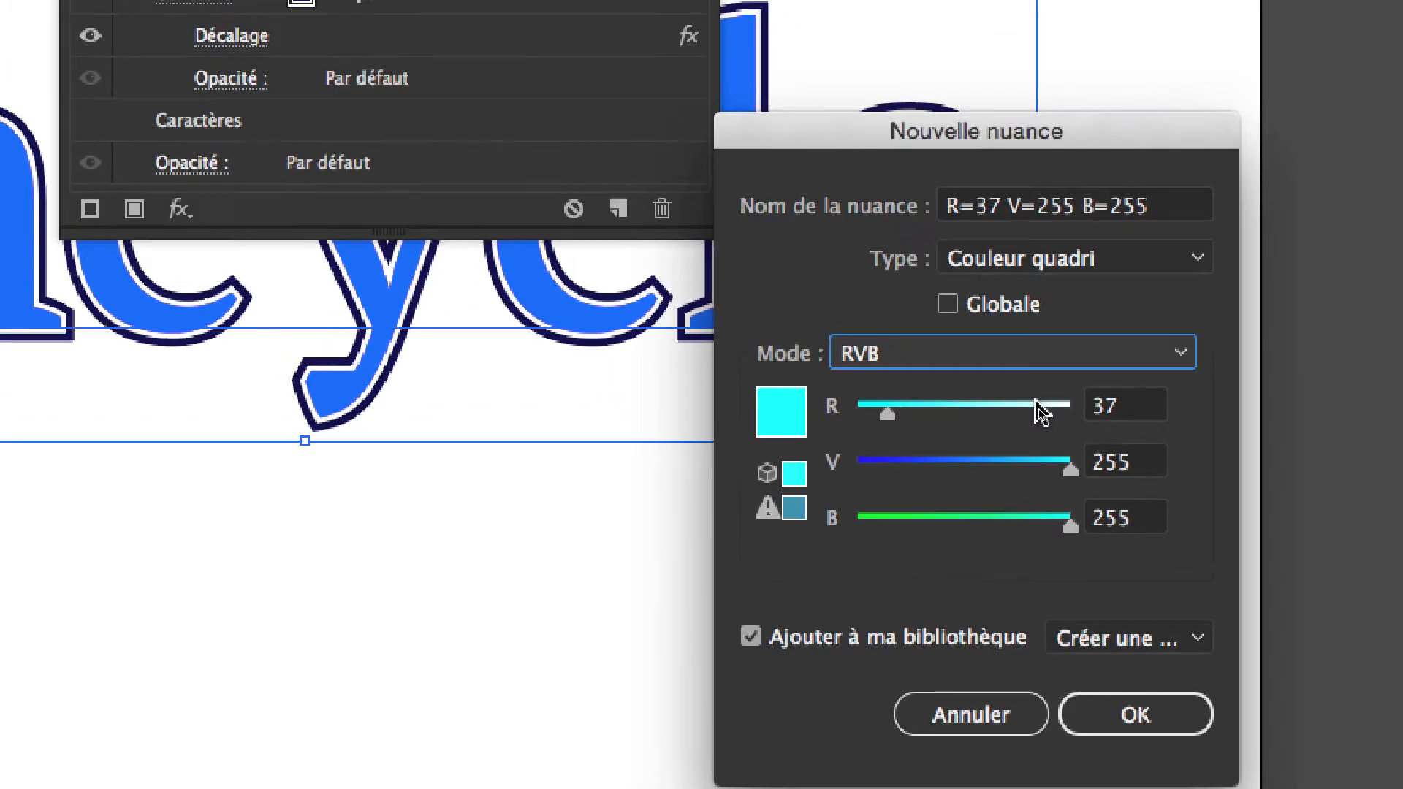
pyautogui.moveTo(1059, 361); pyautogui.dragTo(879, 369)
pyautogui.moveTo(983, 405); pyautogui.dragTo(1154, 403)
pyautogui.click(1004, 459)
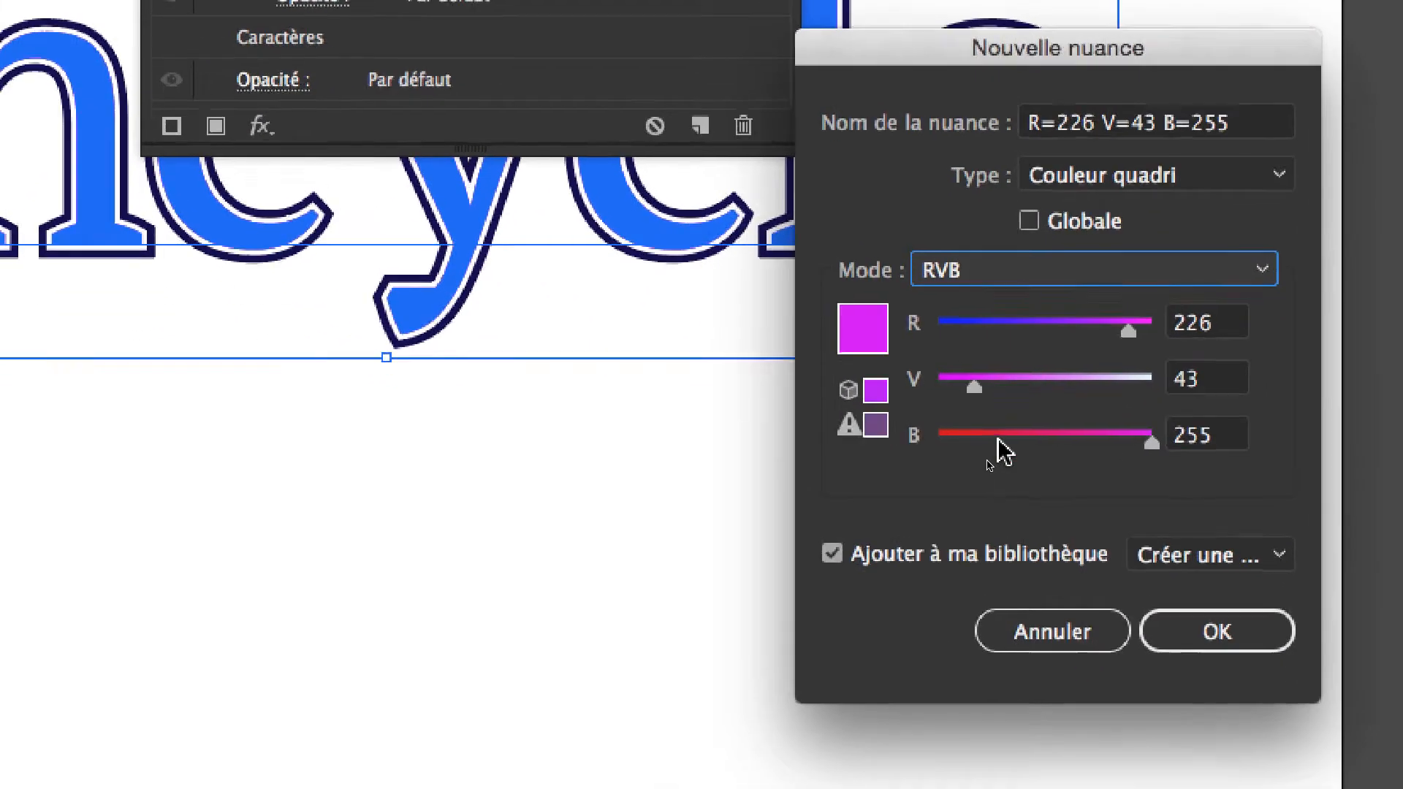
# Step: Set the new swatch's colour to R=255 V=53 B=0 and create it as a Couleur quadri swatch
pyautogui.moveTo(1005, 476); pyautogui.dragTo(957, 476)
pyautogui.moveTo(993, 421); pyautogui.dragTo(957, 421)
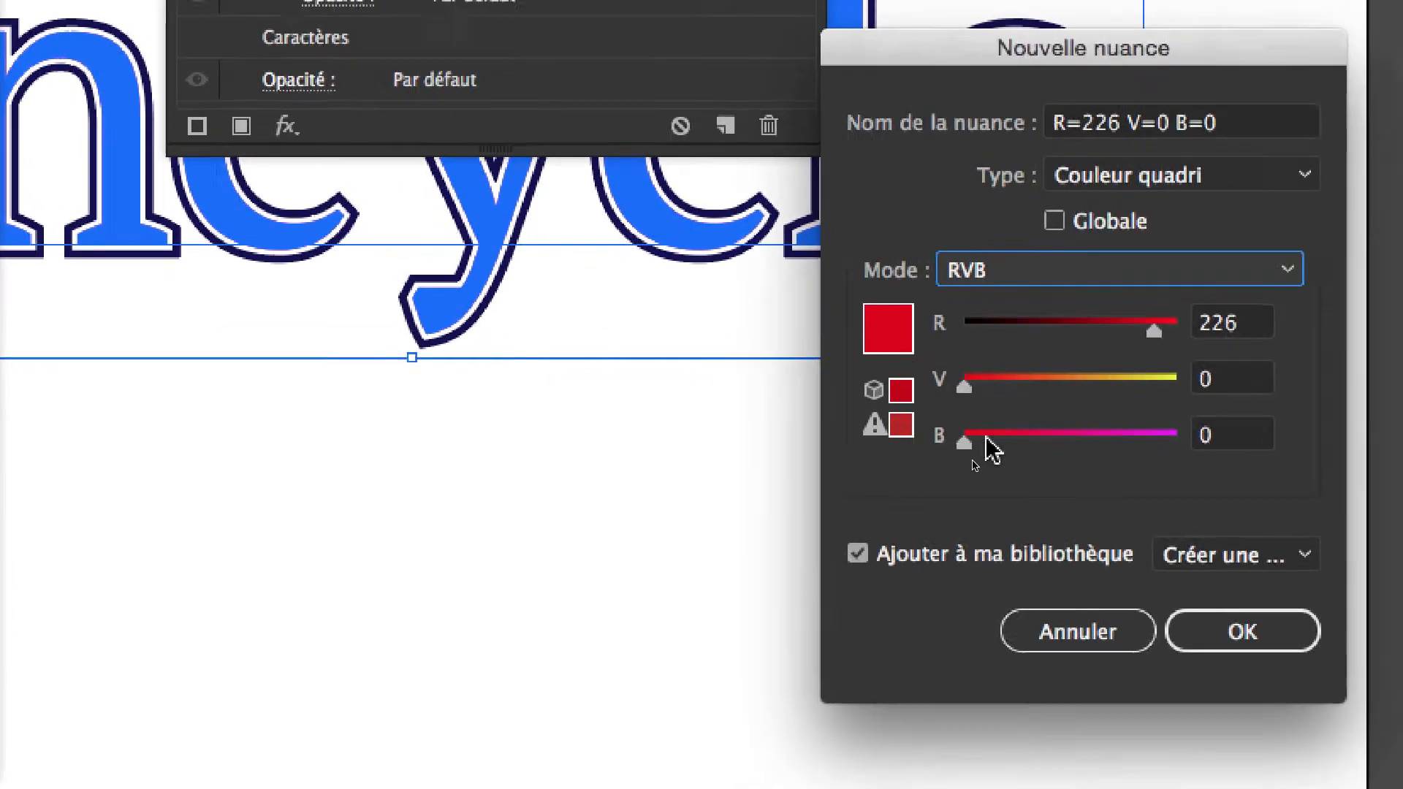
pyautogui.moveTo(984, 478)
pyautogui.mouseDown()
pyautogui.moveTo(1199, 476)
pyautogui.moveTo(979, 479)
pyautogui.mouseUp()
pyautogui.moveTo(982, 424); pyautogui.dragTo(1037, 424)
pyautogui.moveTo(1163, 369); pyautogui.dragTo(1176, 369)
pyautogui.moveTo(1048, 415); pyautogui.dragTo(1059, 415)
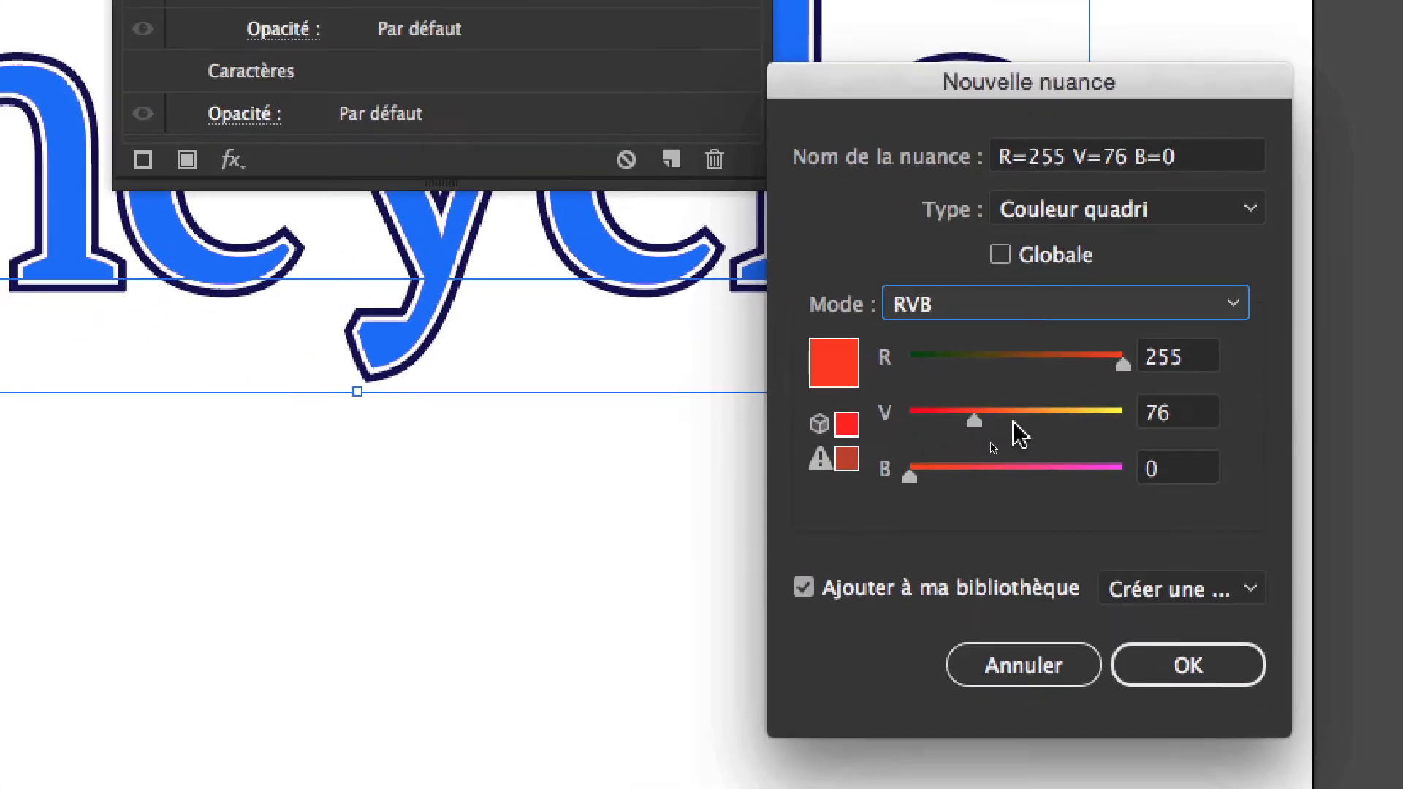
pyautogui.moveTo(907, 467); pyautogui.dragTo(882, 468)
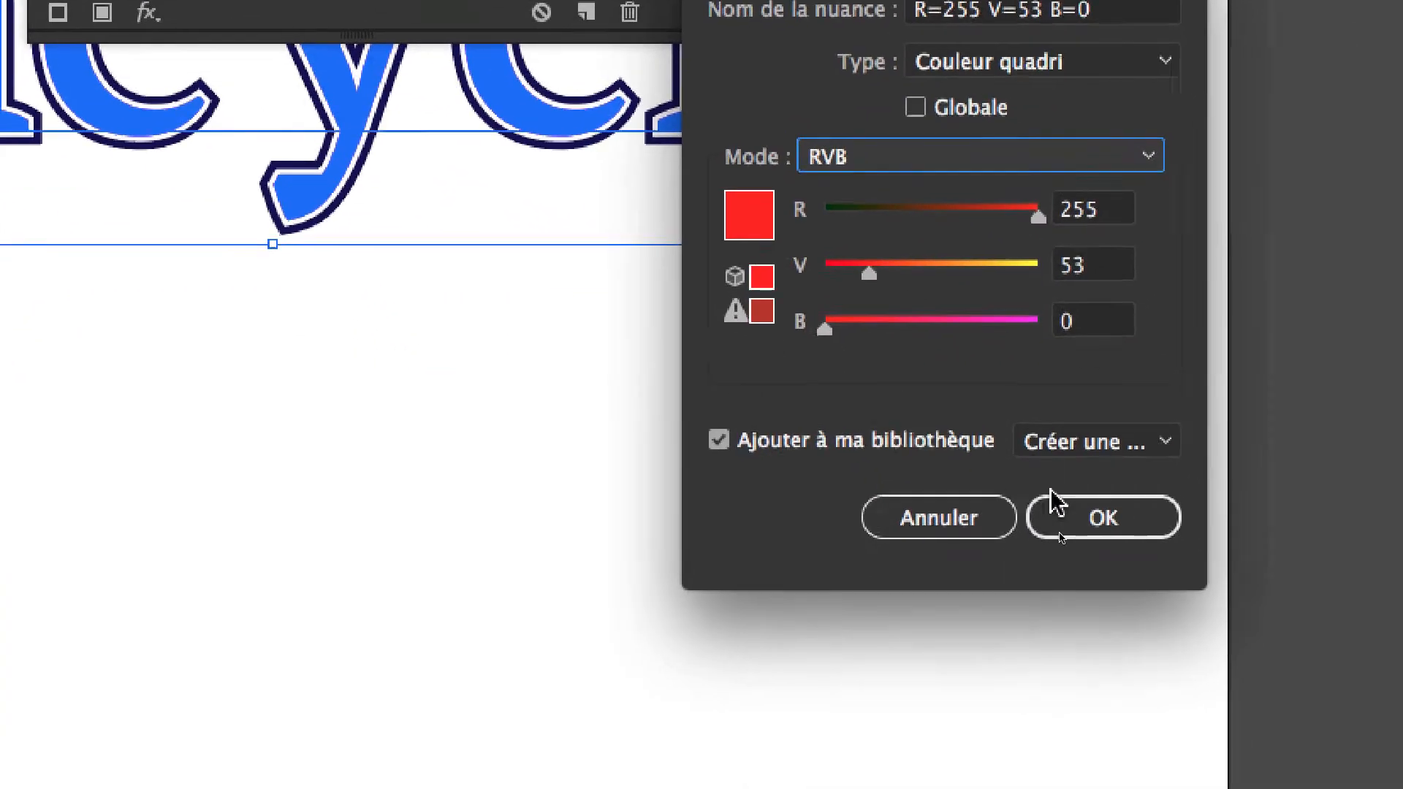
pyautogui.click(1198, 668)
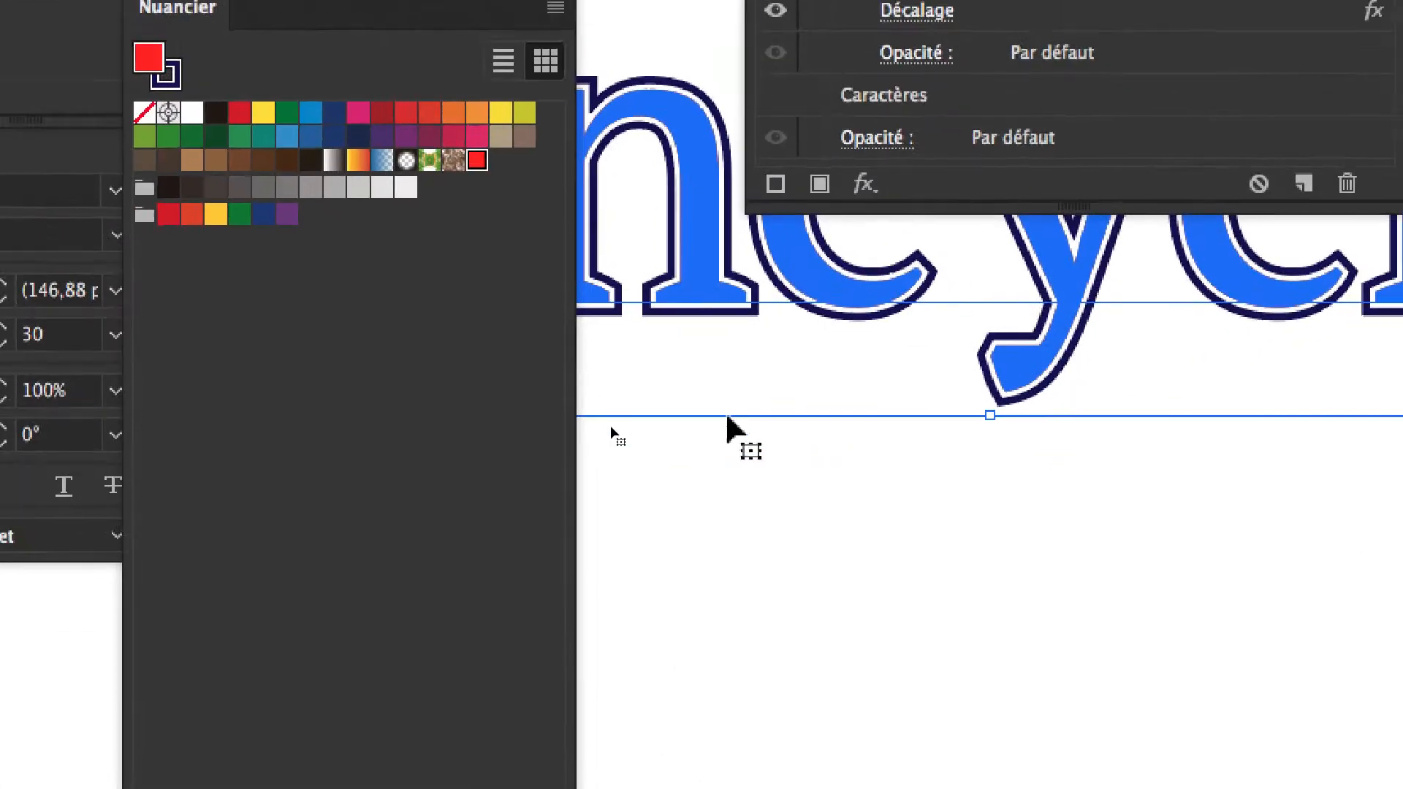
# Step: Deselect the text and spread the Aspect, Nuancier, RVB de base and Caractère panels around the lettering so the whole word is clear
pyautogui.click(936, 640)
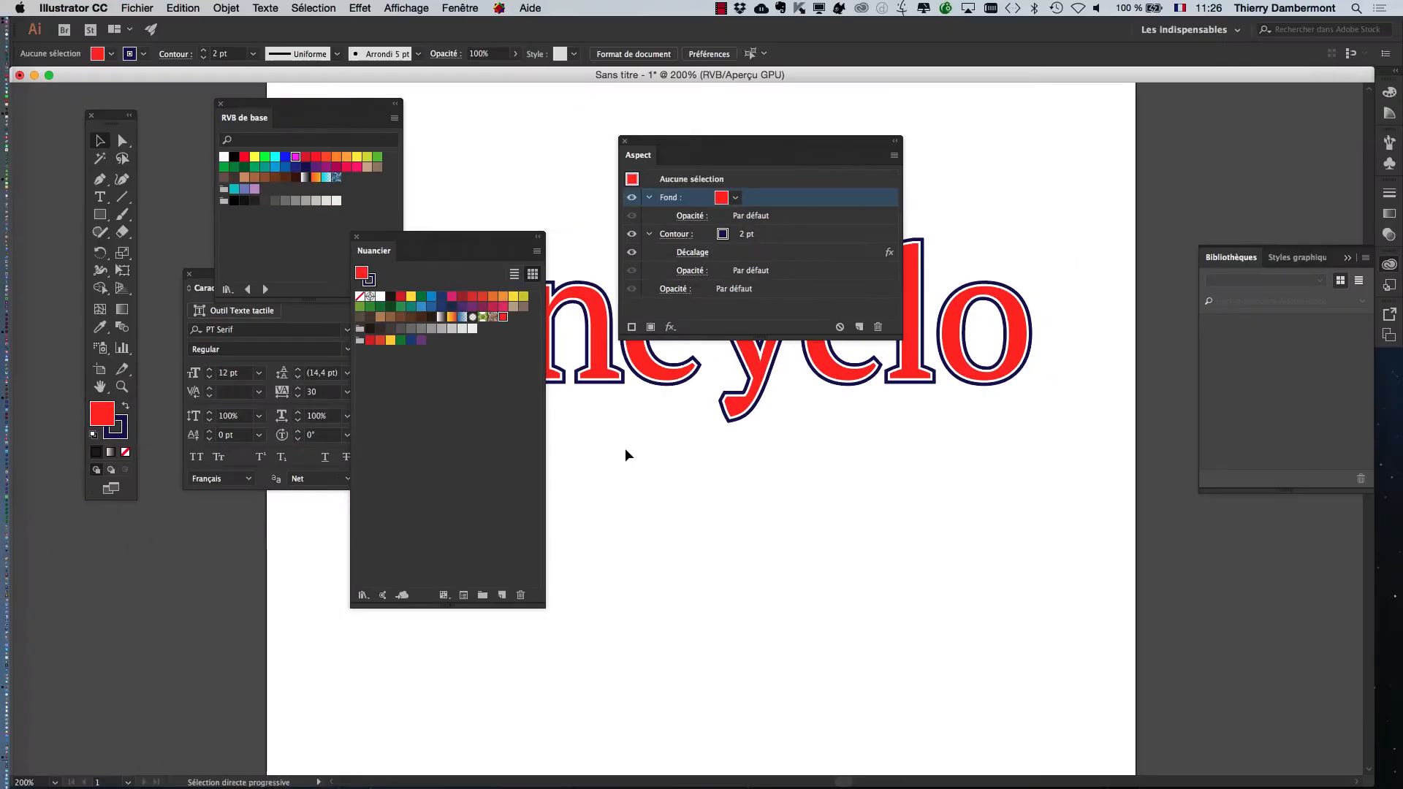
pyautogui.moveTo(1102, 97); pyautogui.dragTo(1106, 94)
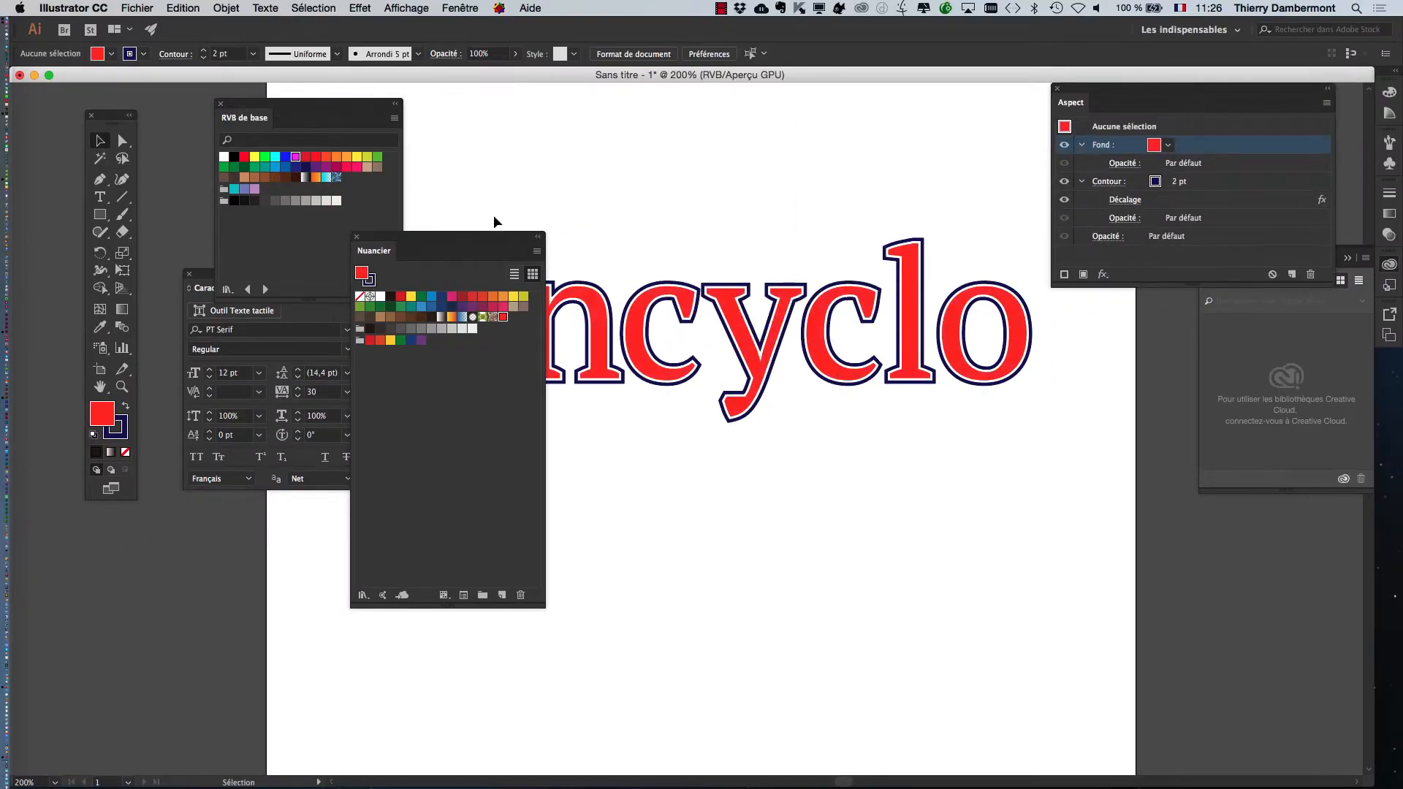
pyautogui.moveTo(498, 235); pyautogui.dragTo(729, 466)
pyautogui.moveTo(292, 104); pyautogui.dragTo(250, 33)
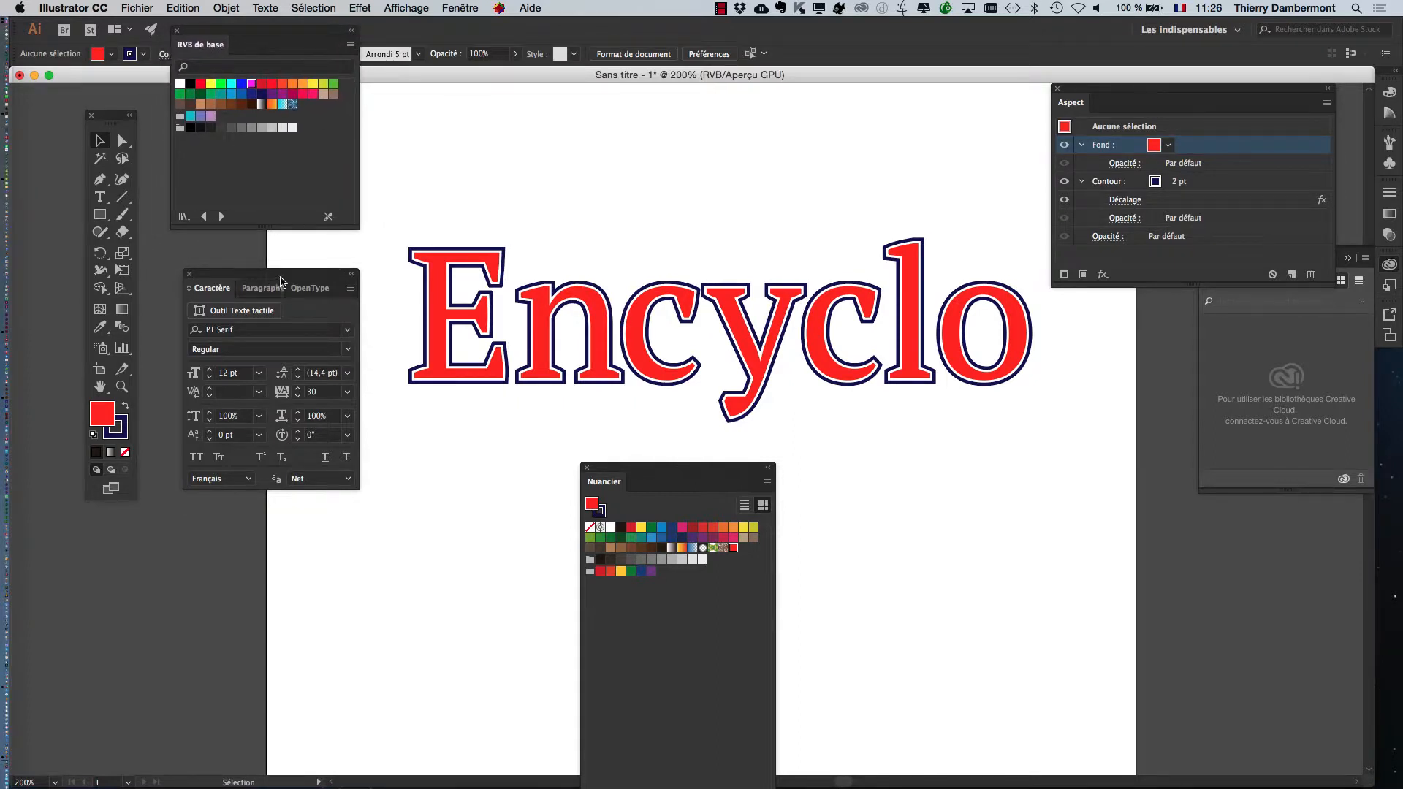
pyautogui.moveTo(285, 281); pyautogui.dragTo(261, 268)
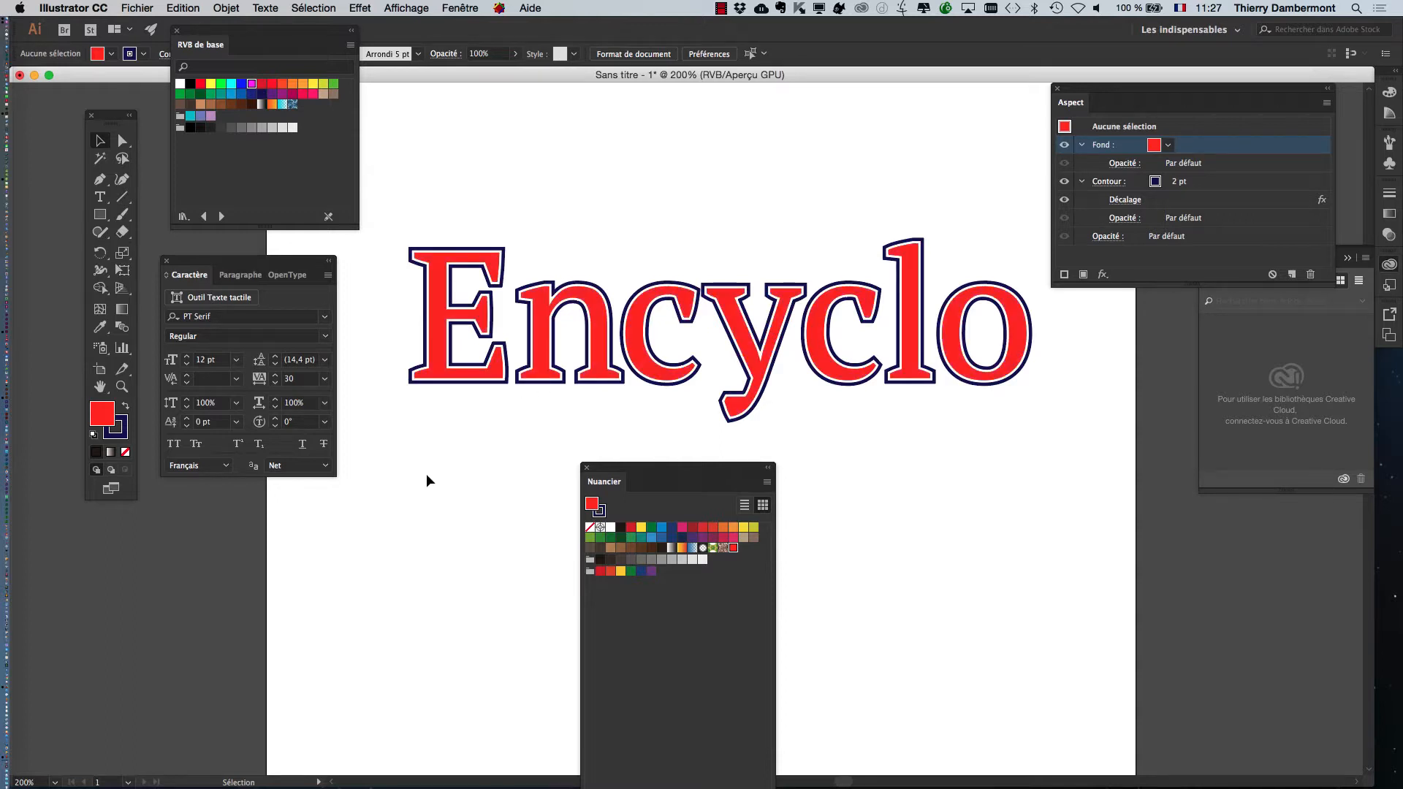
# Step: Shift the Aspect panel slightly and make it taller for more attribute rows
pyautogui.scroll(1, 449, 438)
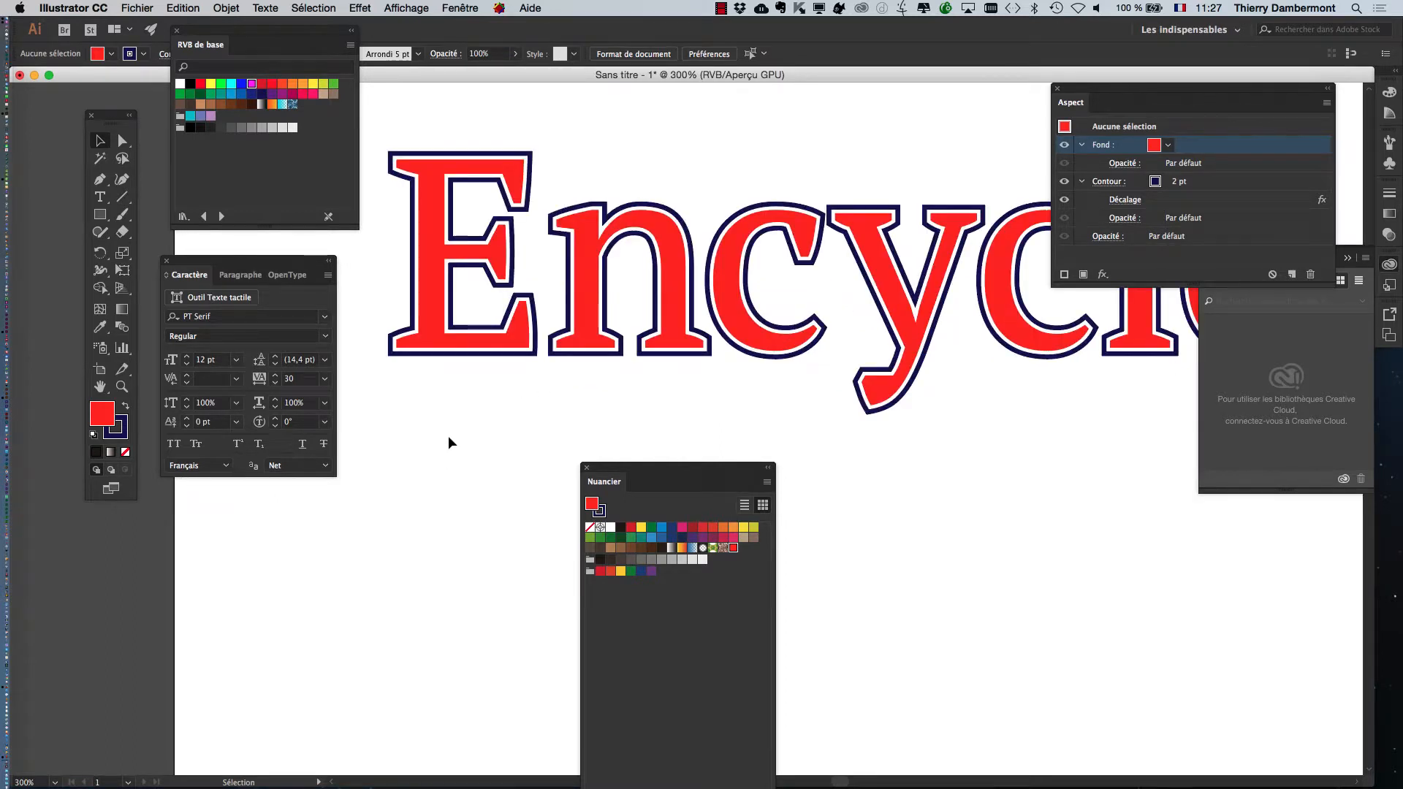
pyautogui.scroll(-1, 533, 466)
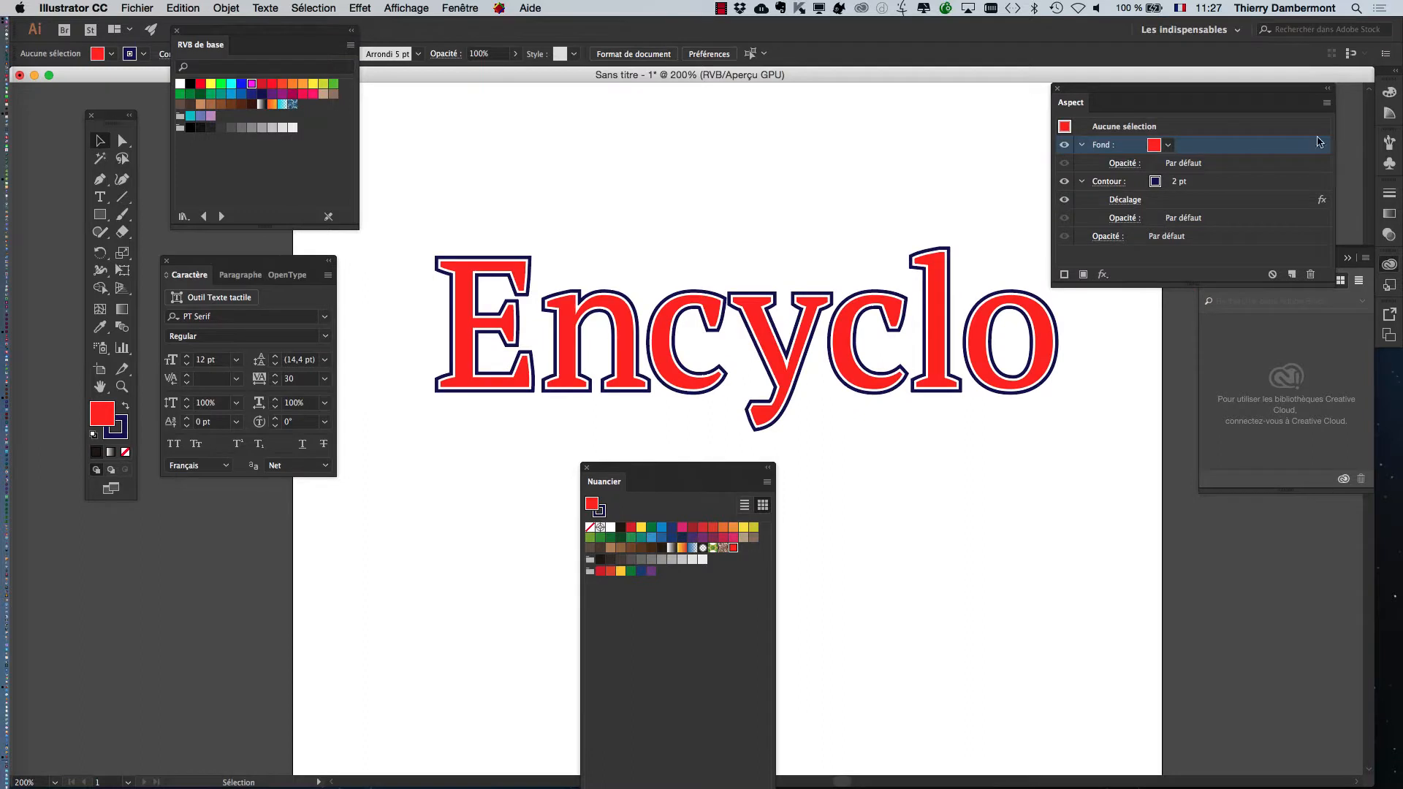
pyautogui.moveTo(1103, 93)
pyautogui.mouseDown()
pyautogui.moveTo(1158, 93)
pyautogui.moveTo(1101, 86)
pyautogui.mouseUp()
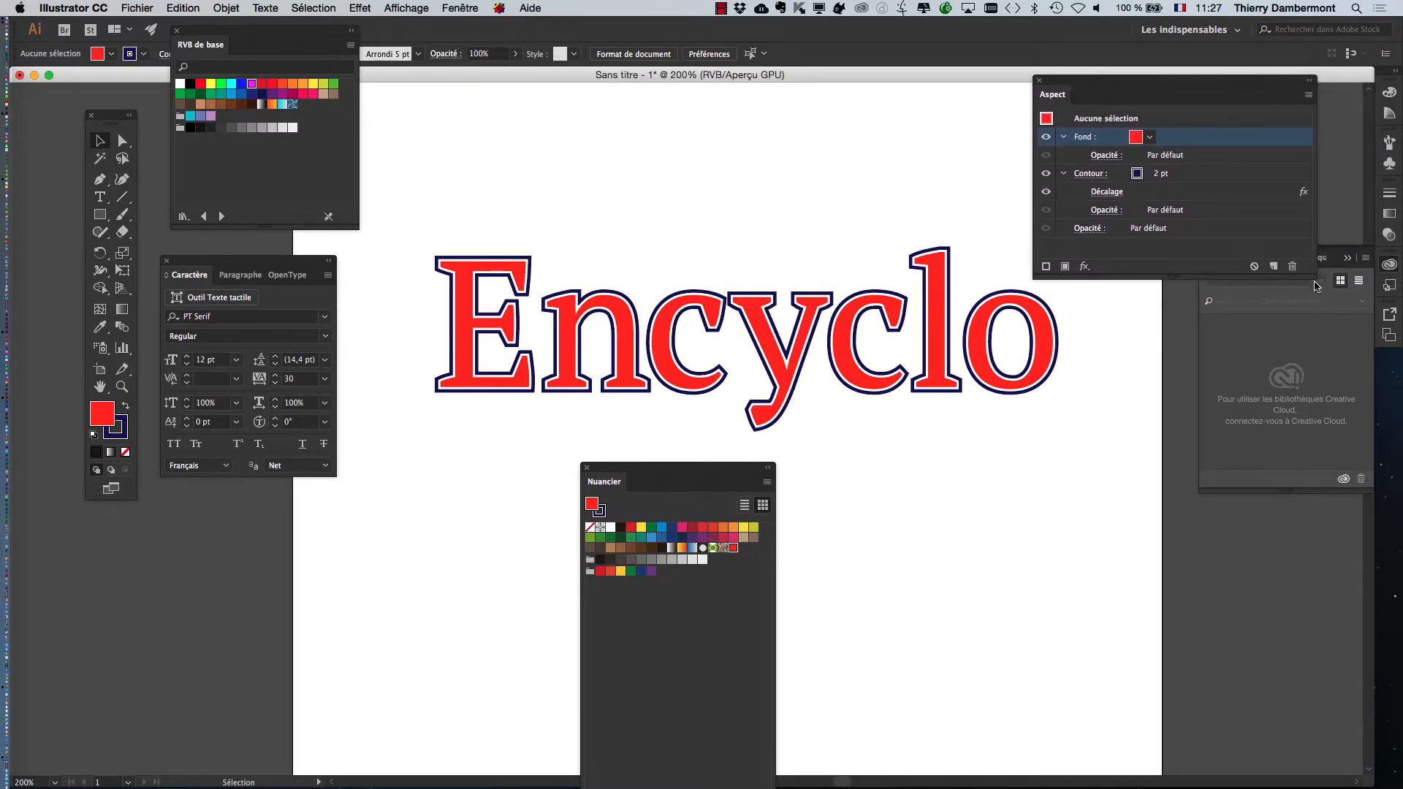
pyautogui.moveTo(1309, 278); pyautogui.dragTo(1315, 379)
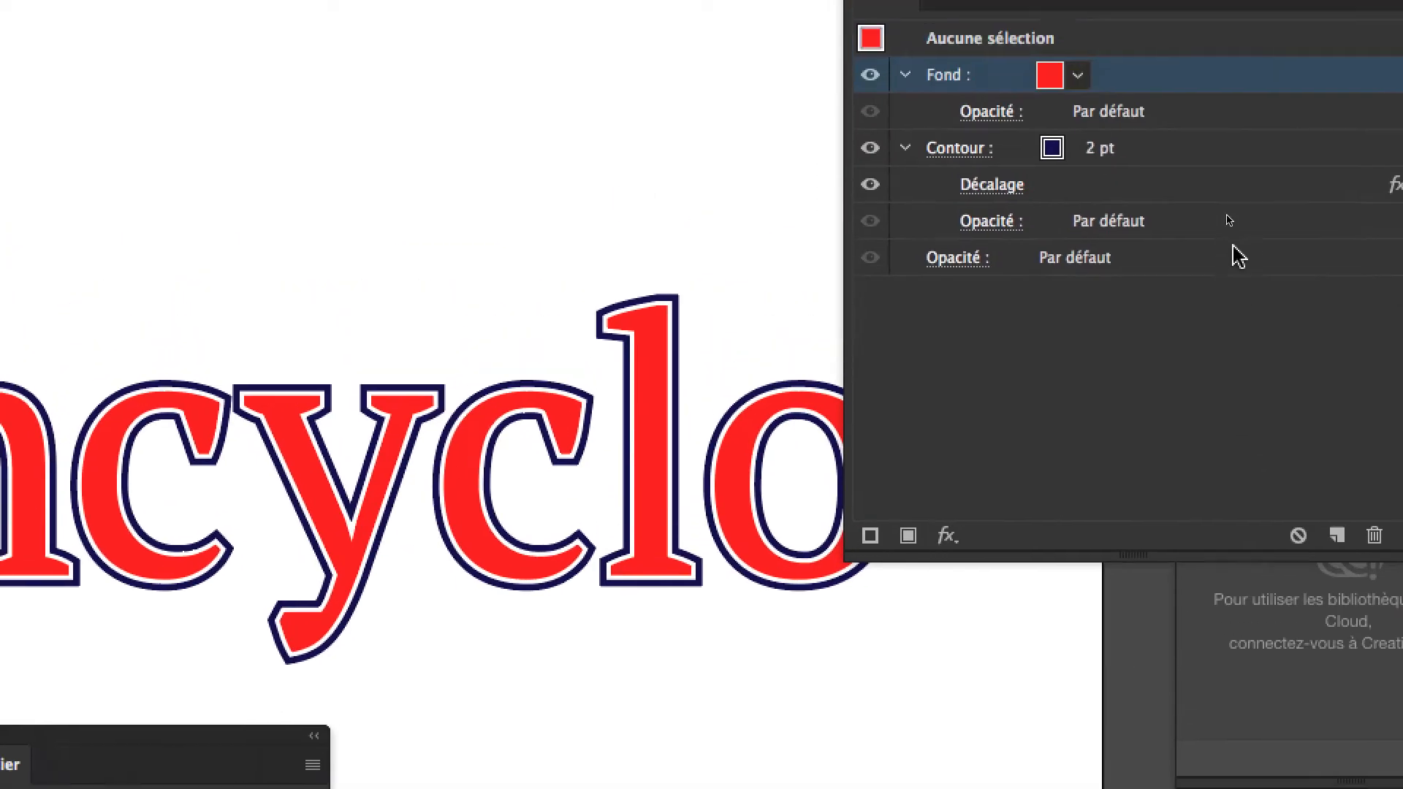
# Step: Duplicate the Encyclo text's 2 pt Contour together with its Décalage effect, and expand the copy's attributes
pyautogui.click(1220, 174)
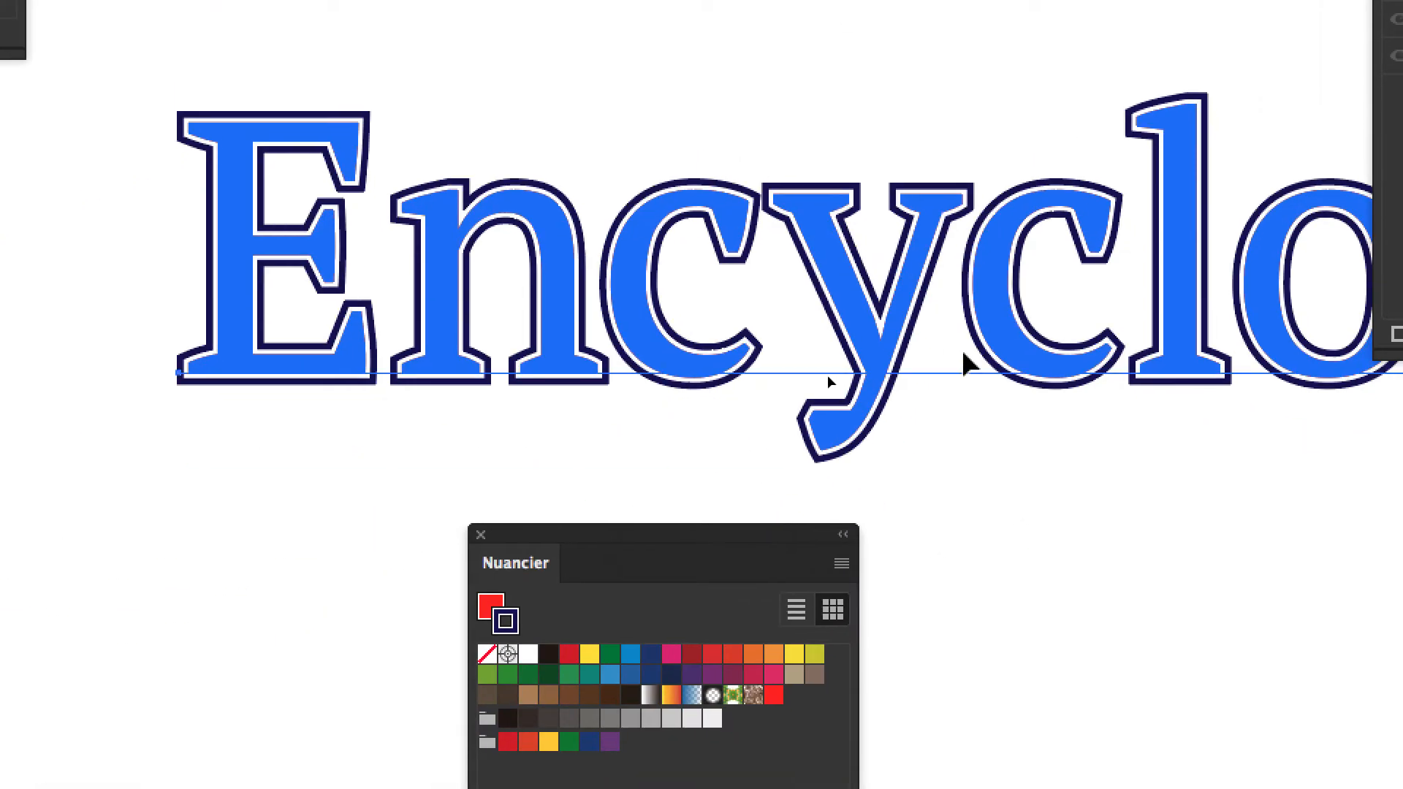
pyautogui.click(964, 362)
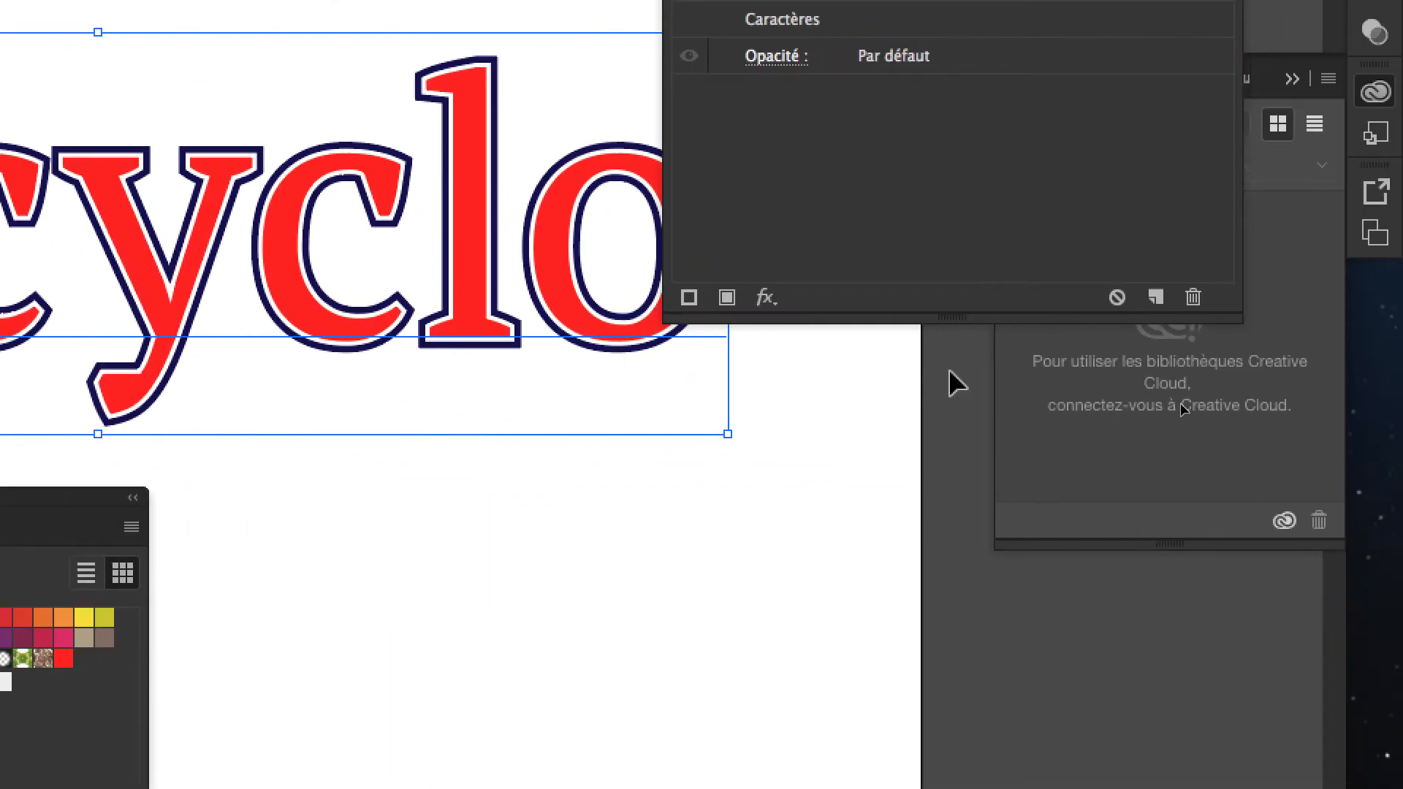
pyautogui.moveTo(1059, 212); pyautogui.dragTo(1152, 589)
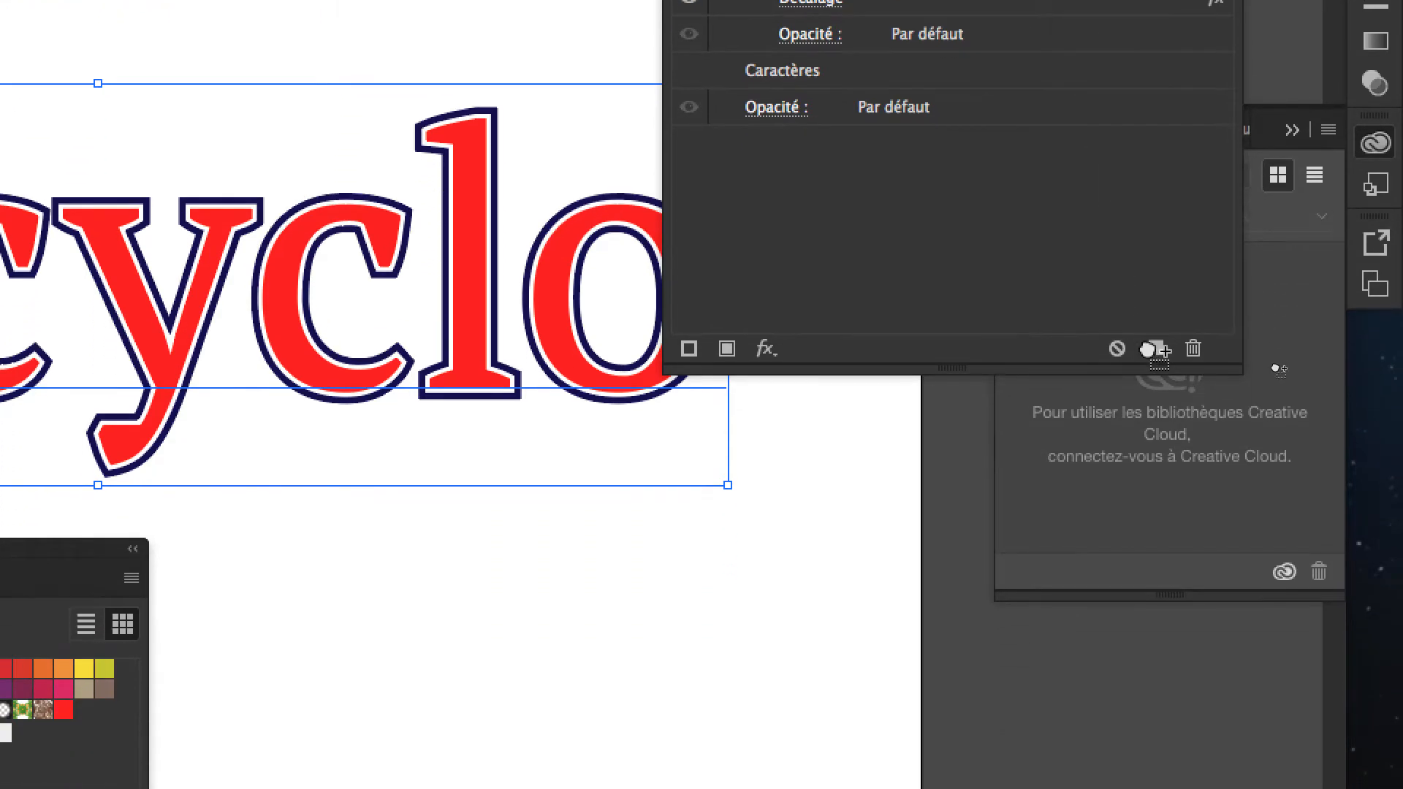
pyautogui.moveTo(1151, 349); pyautogui.dragTo(1144, 346)
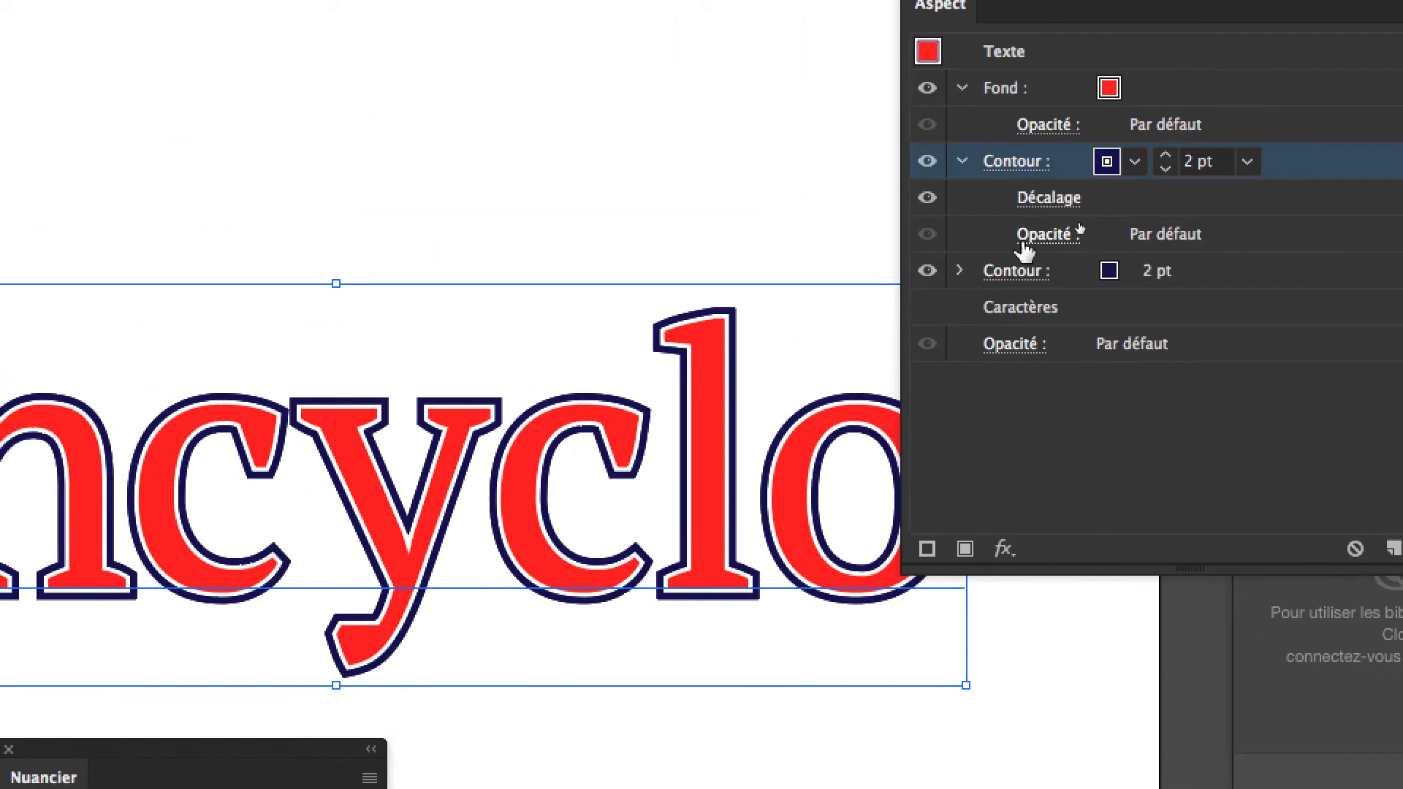
pyautogui.click(1001, 256)
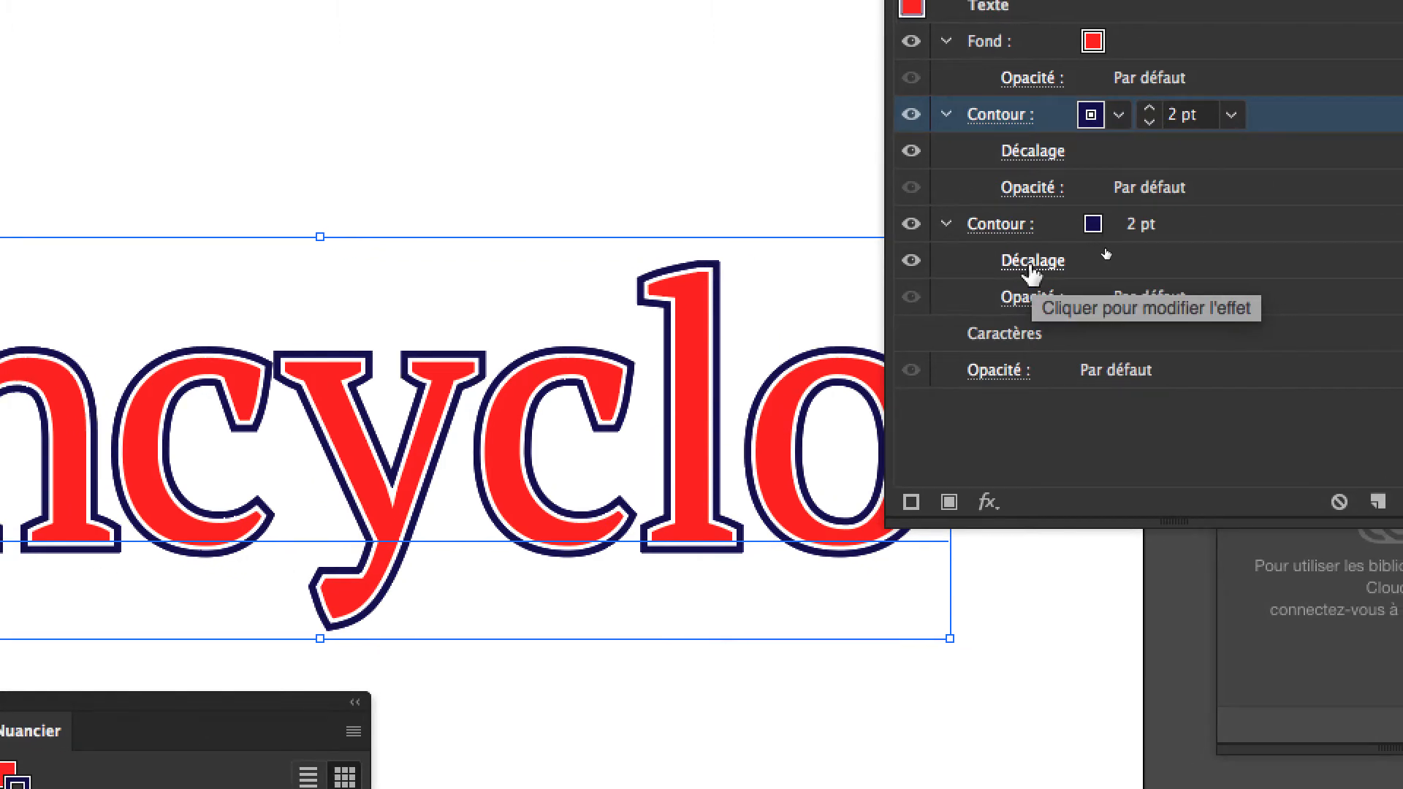
# Step: Set the Décalage of the lower Contour copy to 2,5 mm with the preview on
pyautogui.click(1031, 271)
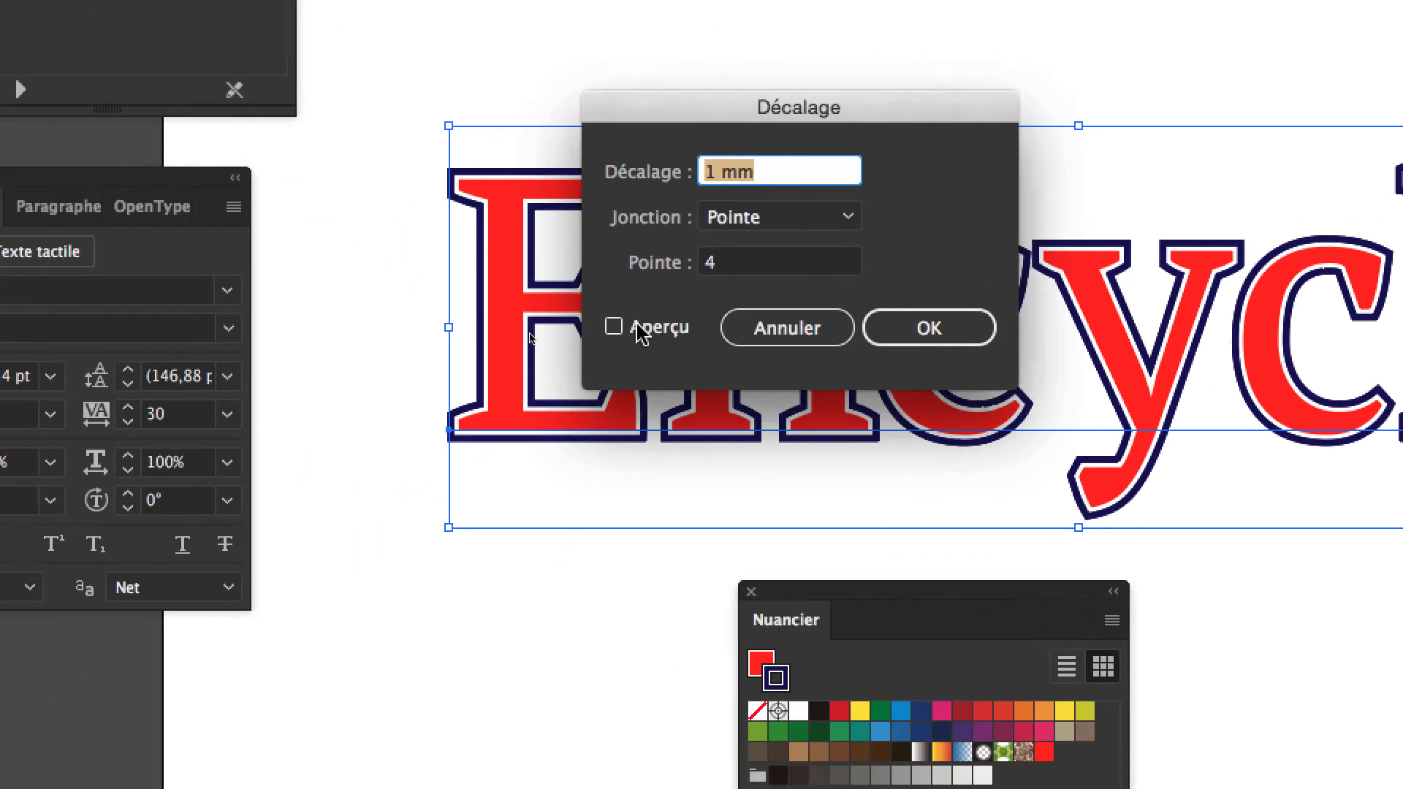
pyautogui.click(639, 332)
pyautogui.moveTo(686, 216); pyautogui.dragTo(648, 214)
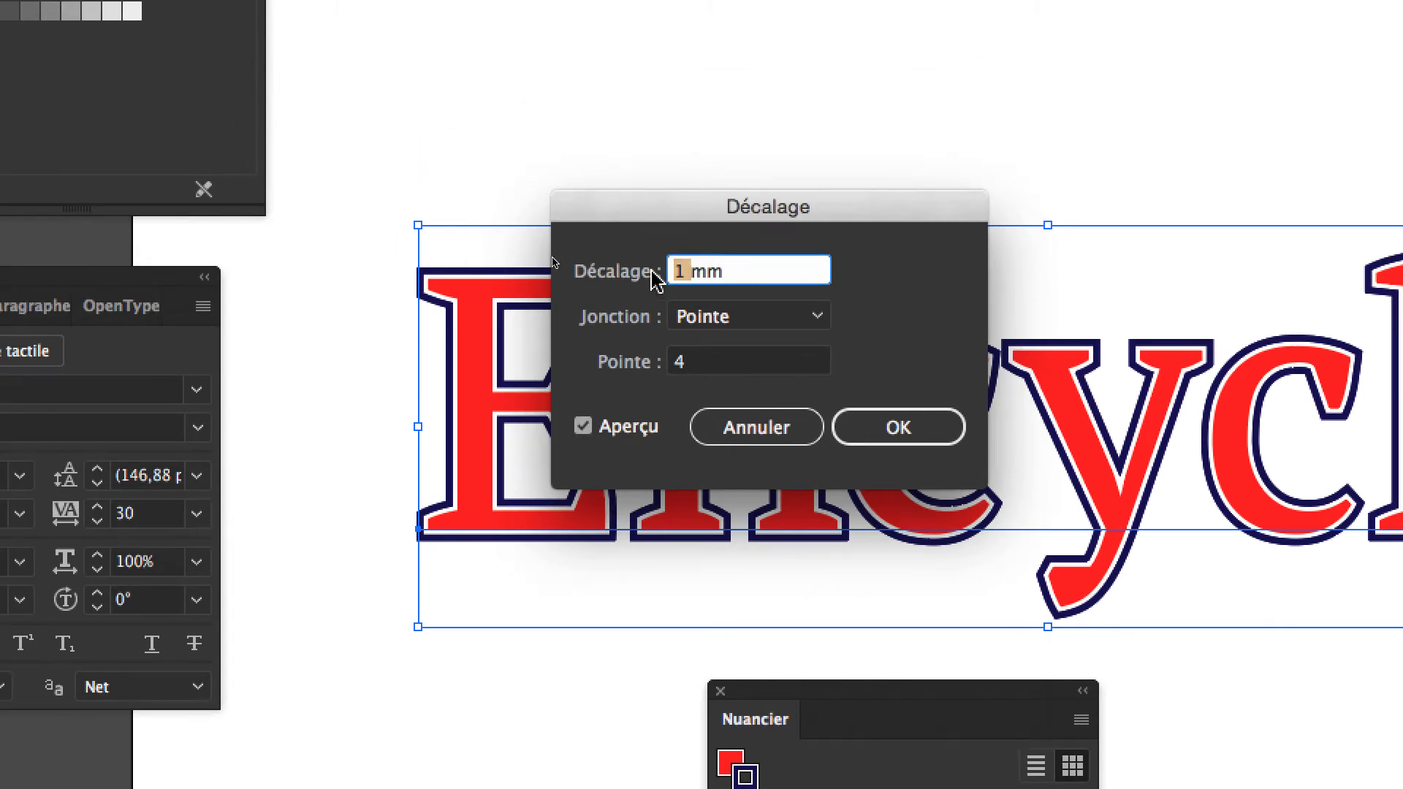
pyautogui.write('2,5')
pyautogui.press('Tab')
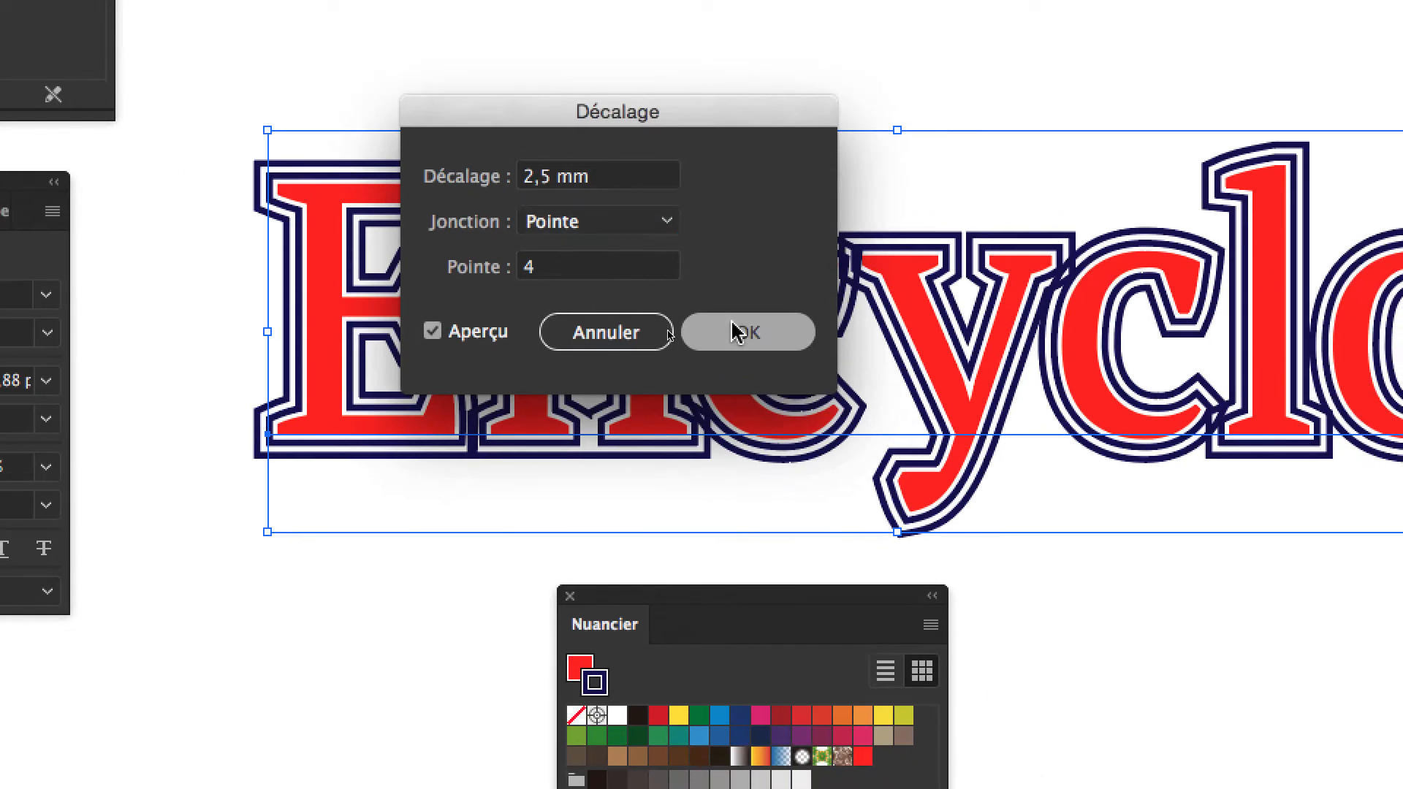
pyautogui.click(898, 426)
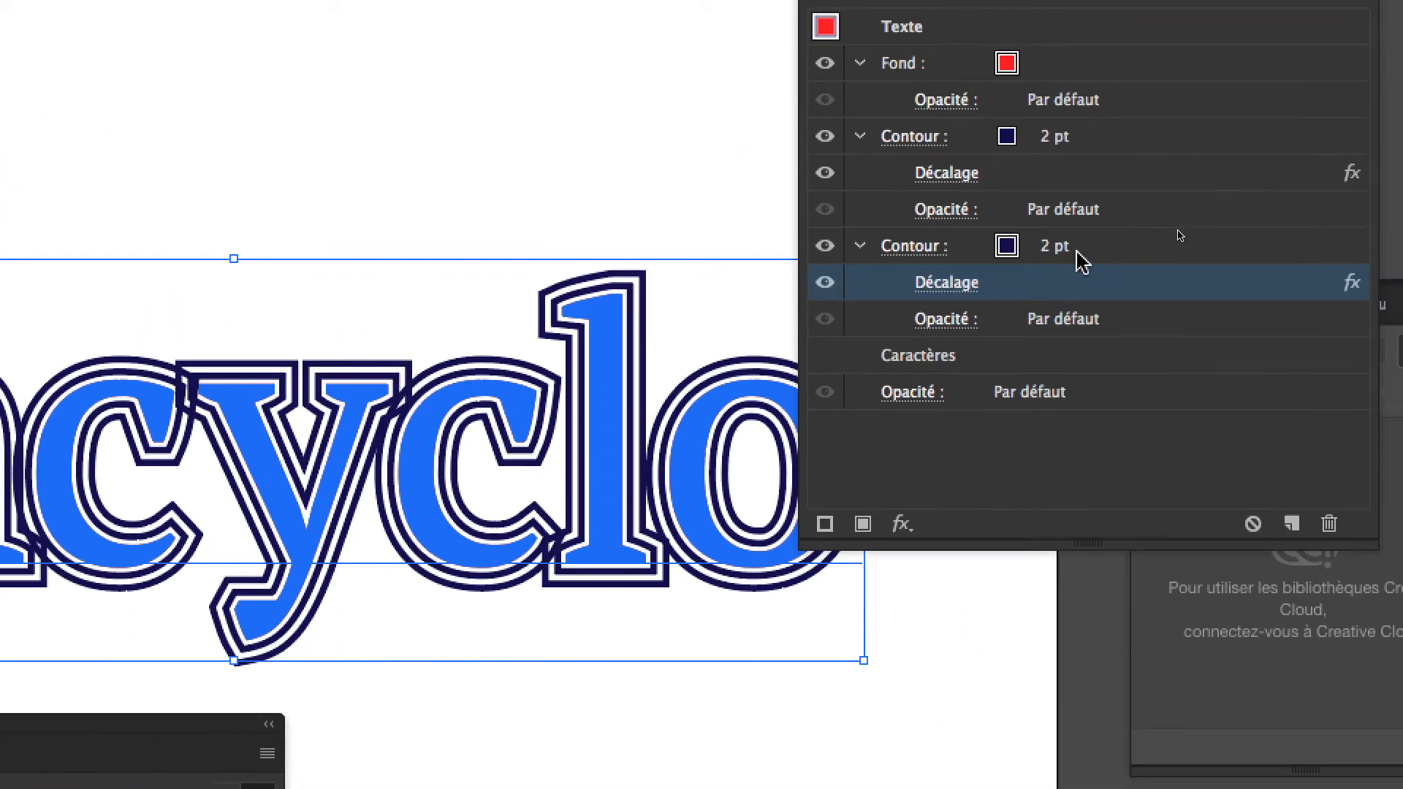
# Step: Set the lower Contour's stroke weight to 0,5 pt
pyautogui.click(1312, 165)
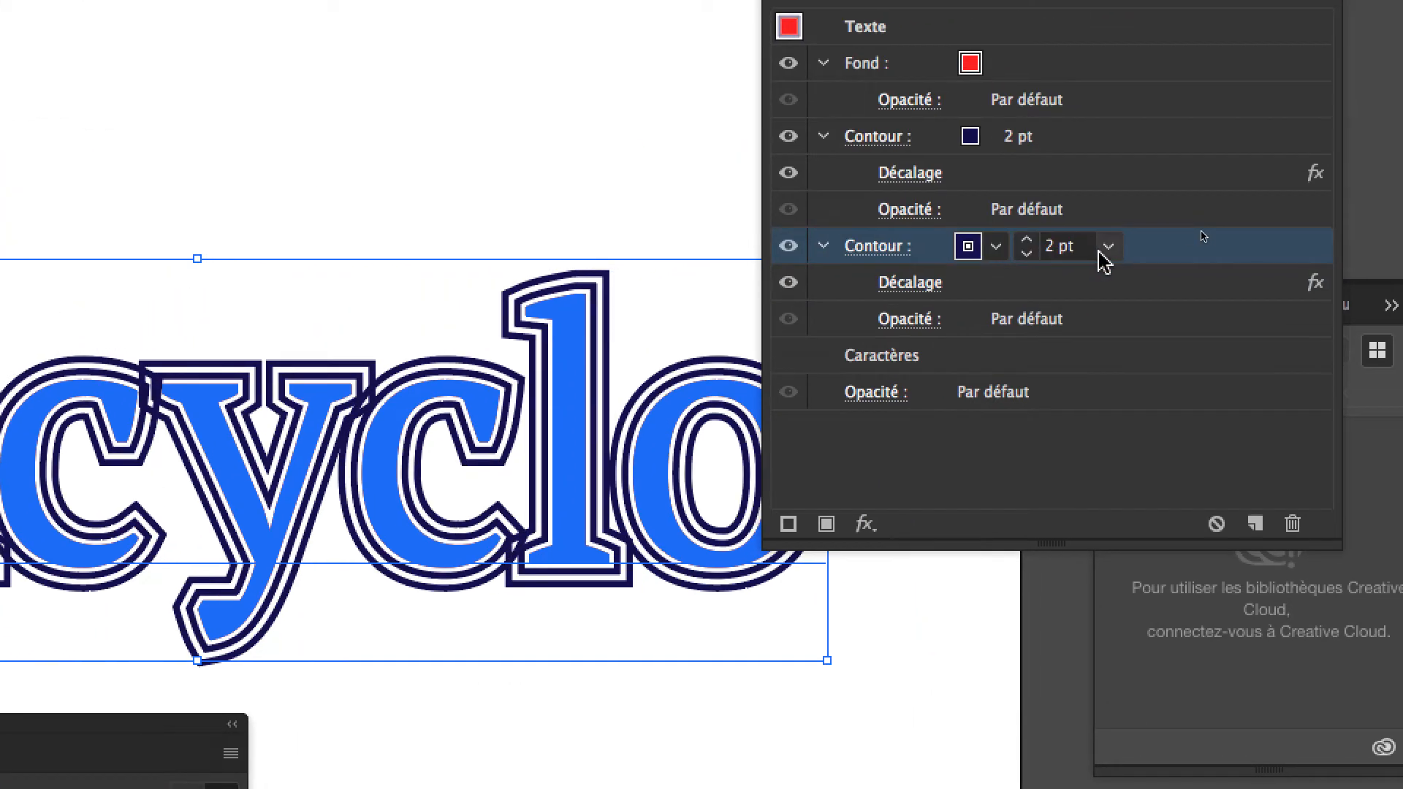
pyautogui.click(1103, 248)
pyautogui.click(1113, 303)
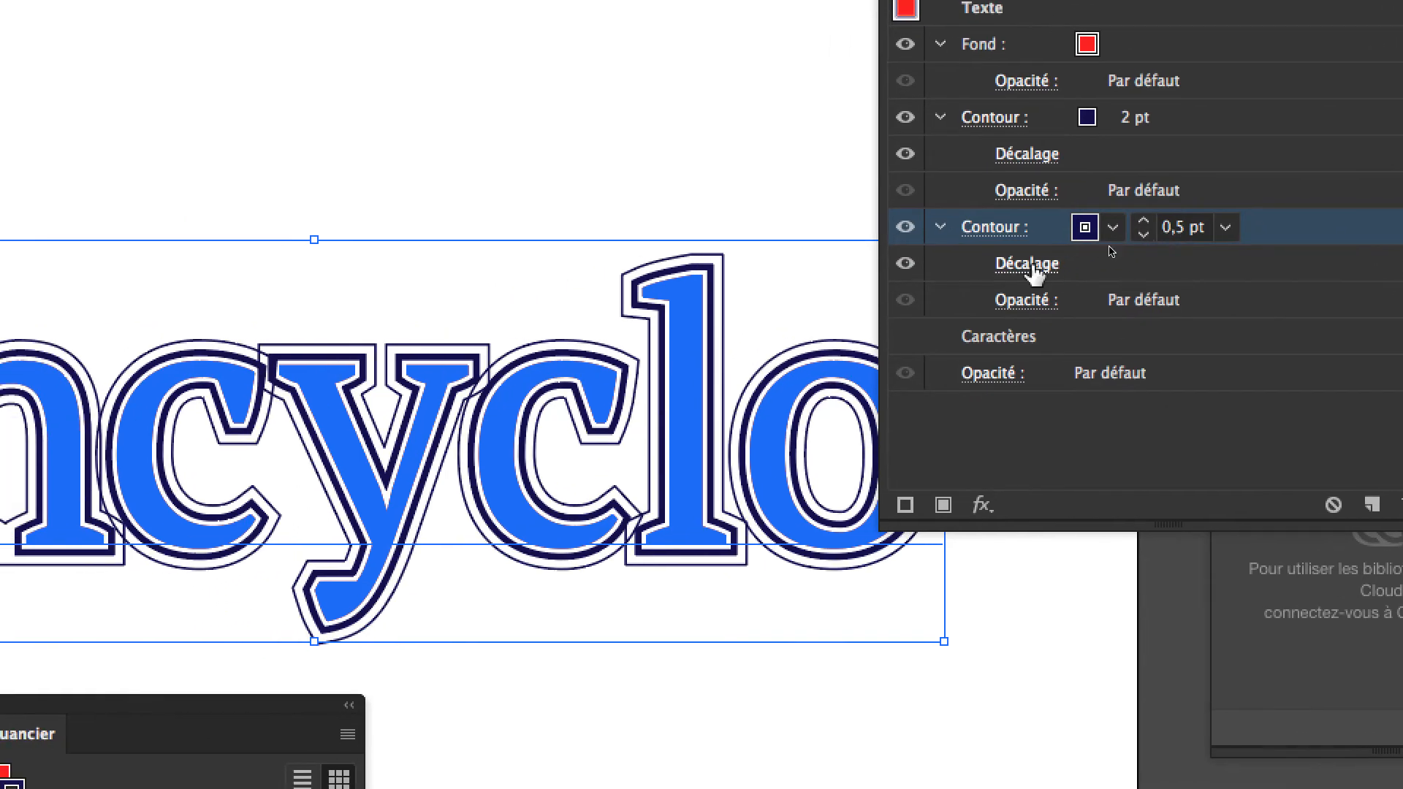
# Step: Set the Décalage of the thin lower Contour to 2 mm, checking it with Aperçu, and confirm
pyautogui.click(1032, 267)
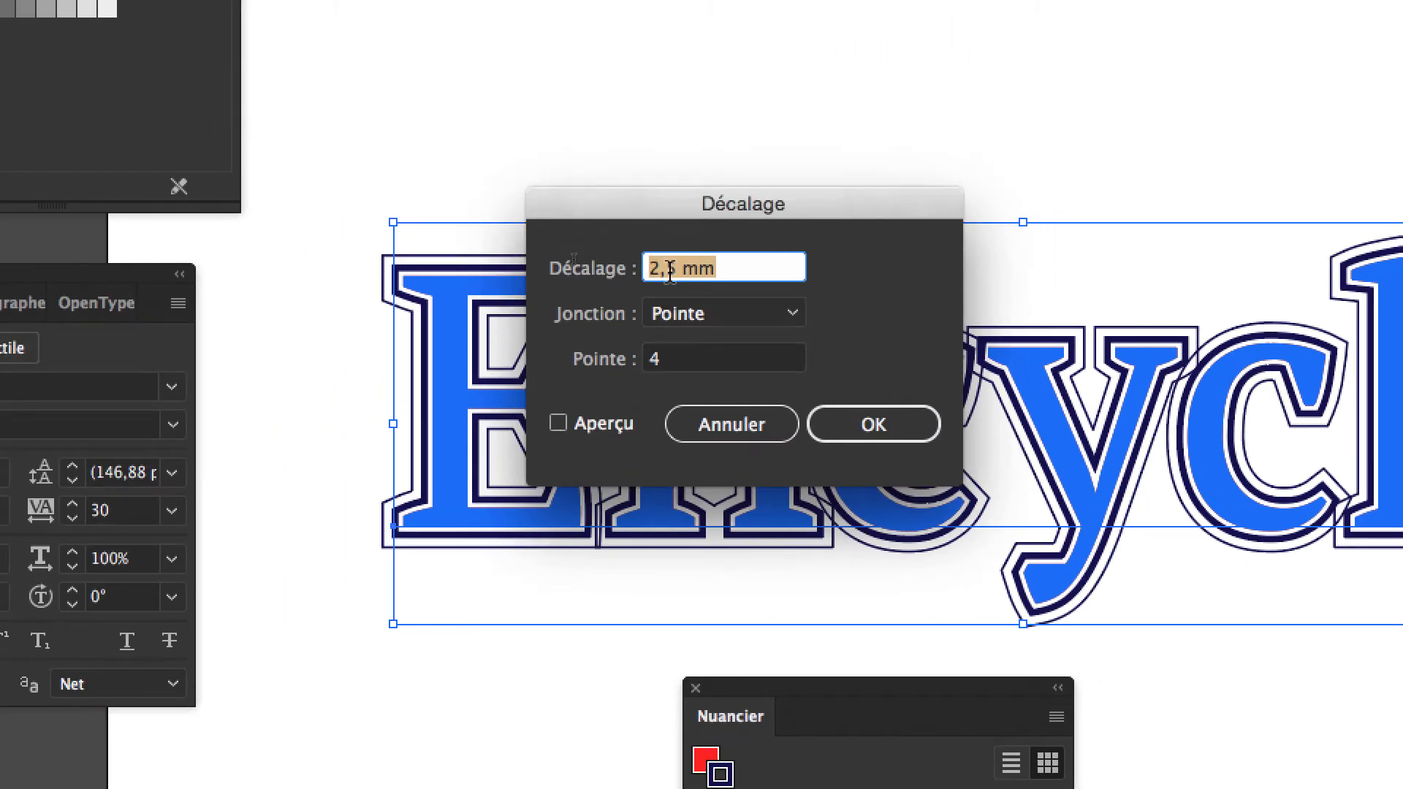
pyautogui.write('2')
pyautogui.press('Tab')
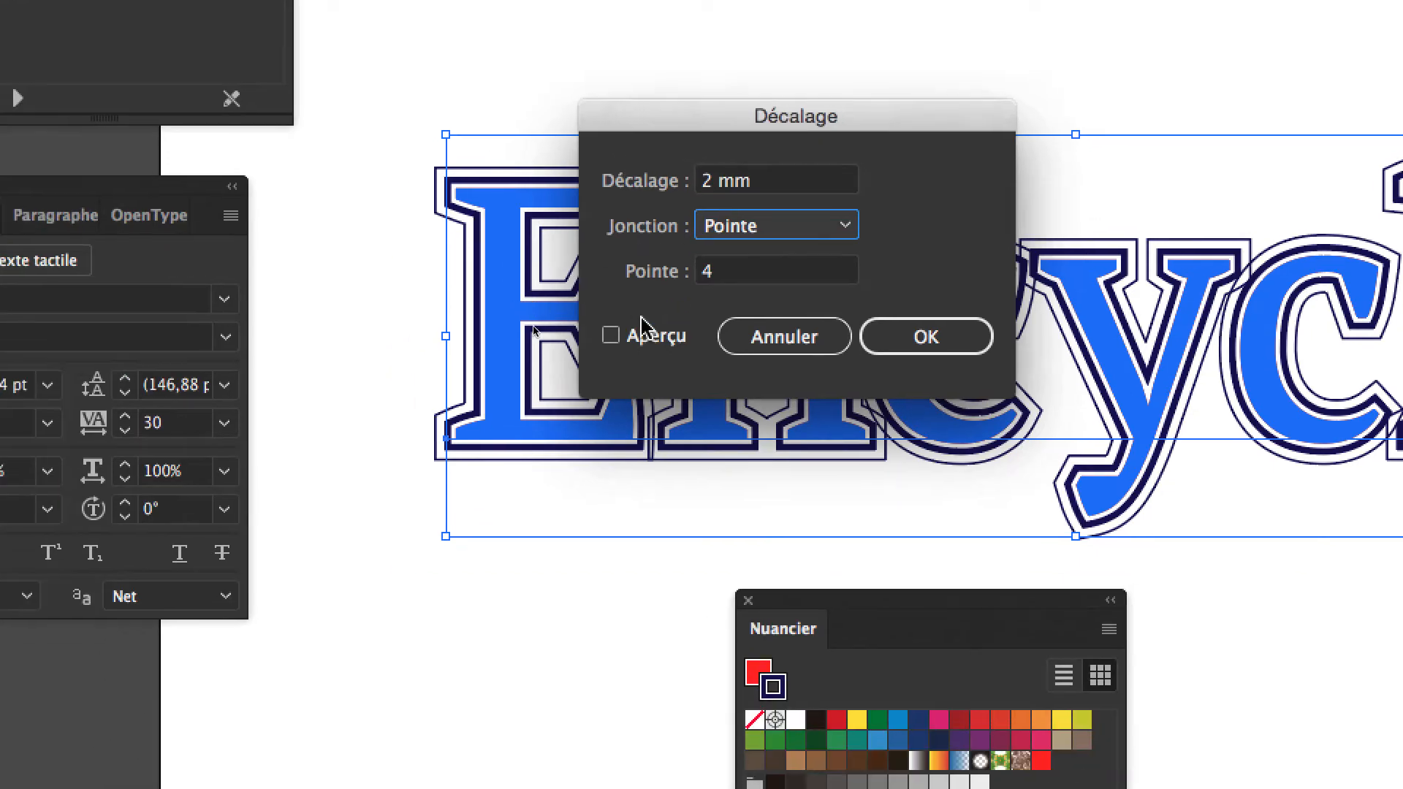
pyautogui.click(604, 427)
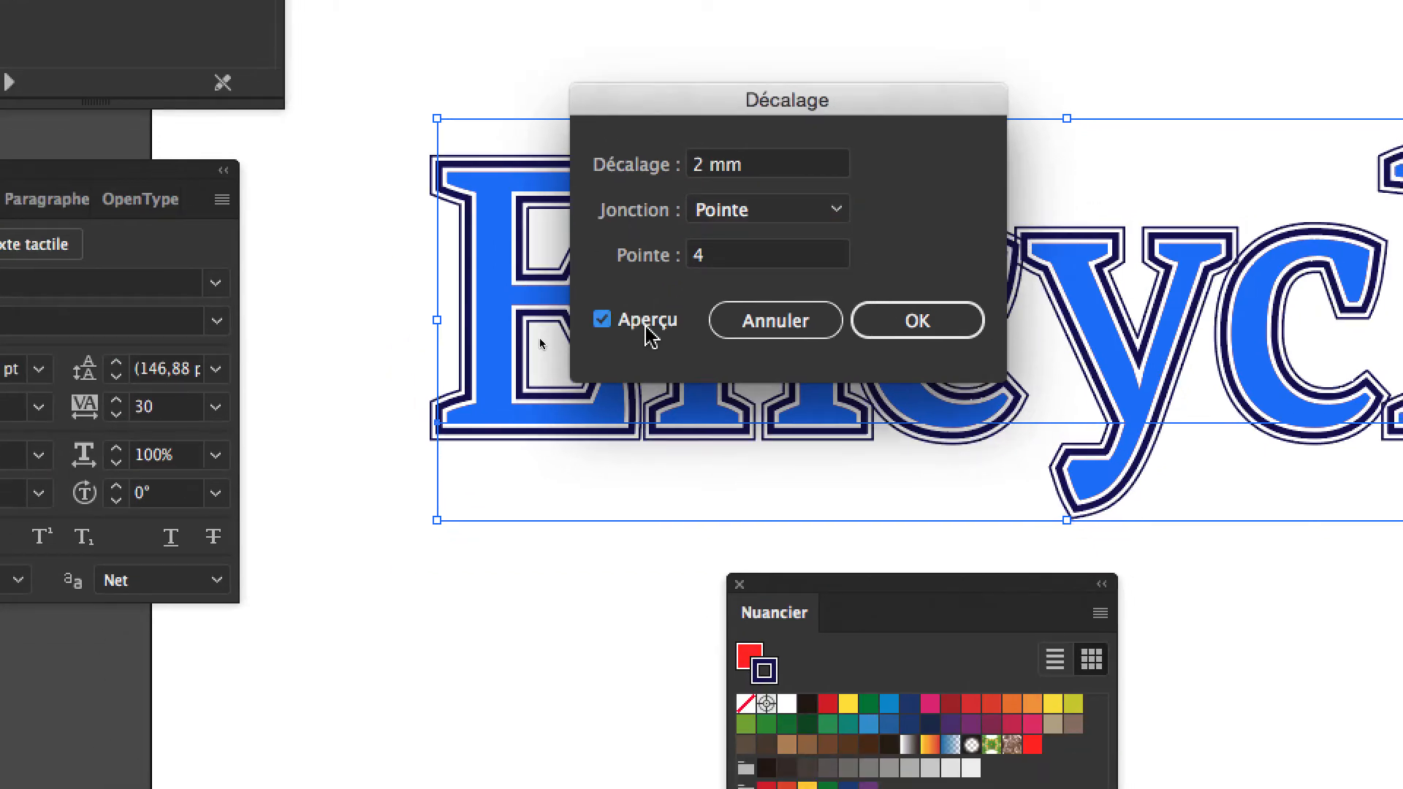
pyautogui.click(836, 431)
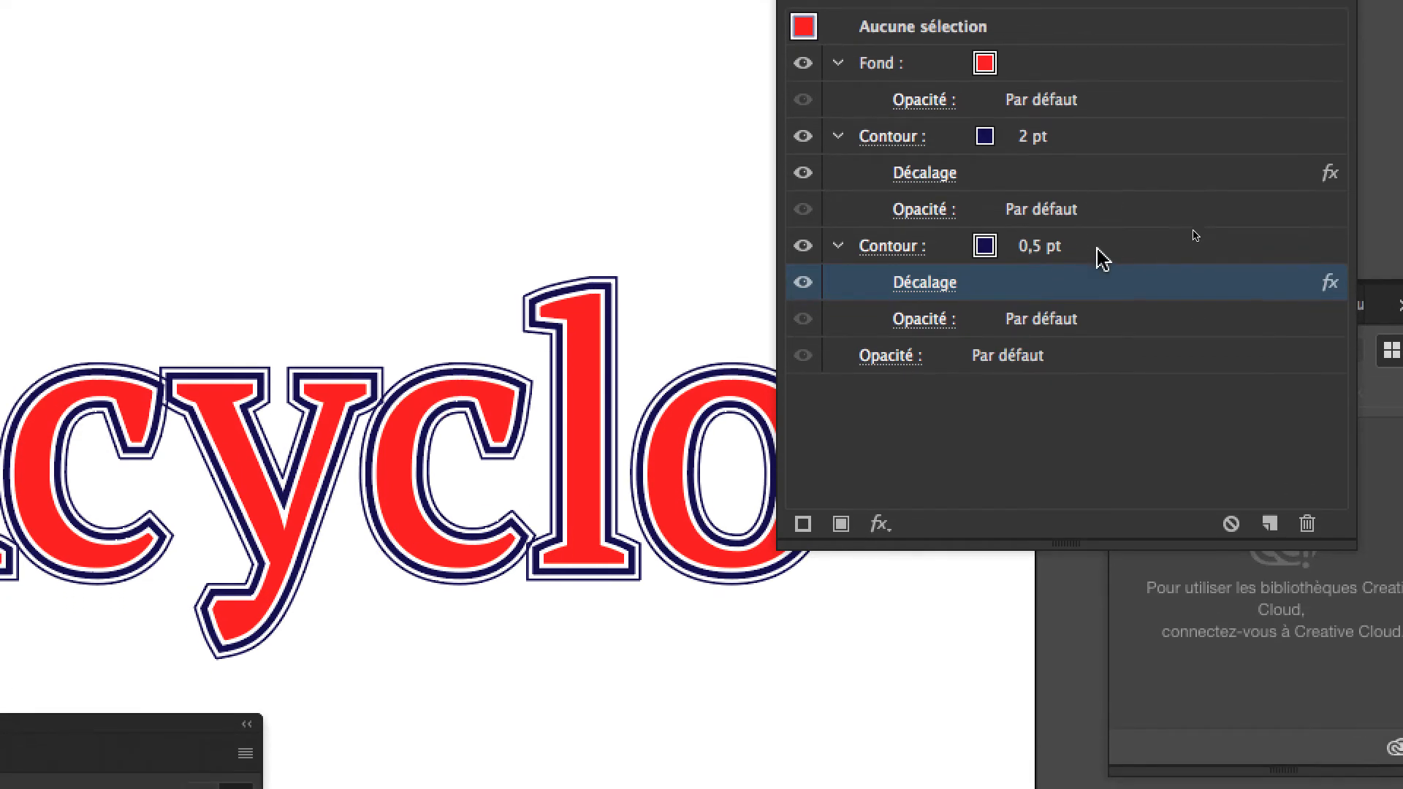
# Step: Try green and red swatches for the lower Contour of the Encyclo text, ending with Cyan CMJN
pyautogui.click(1017, 249)
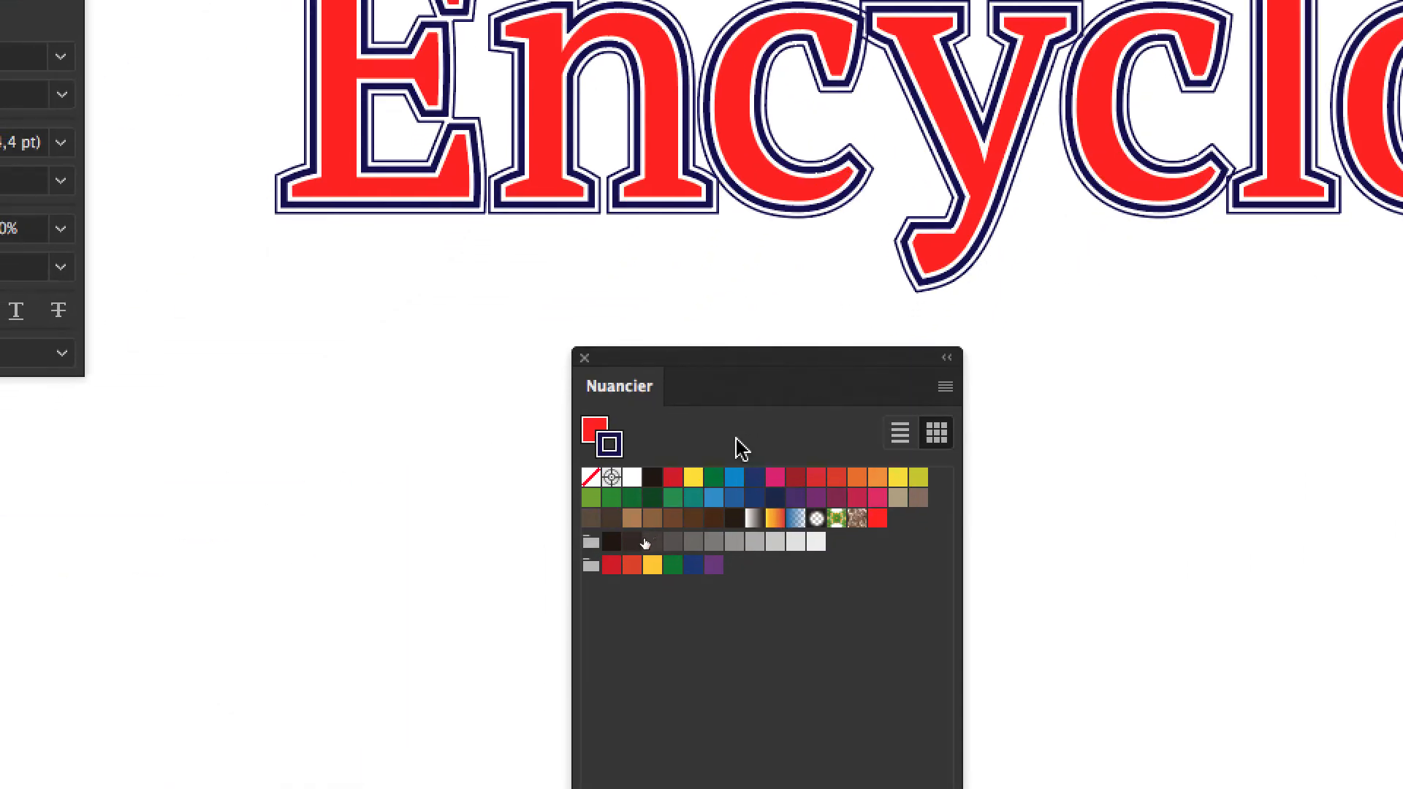
pyautogui.click(714, 477)
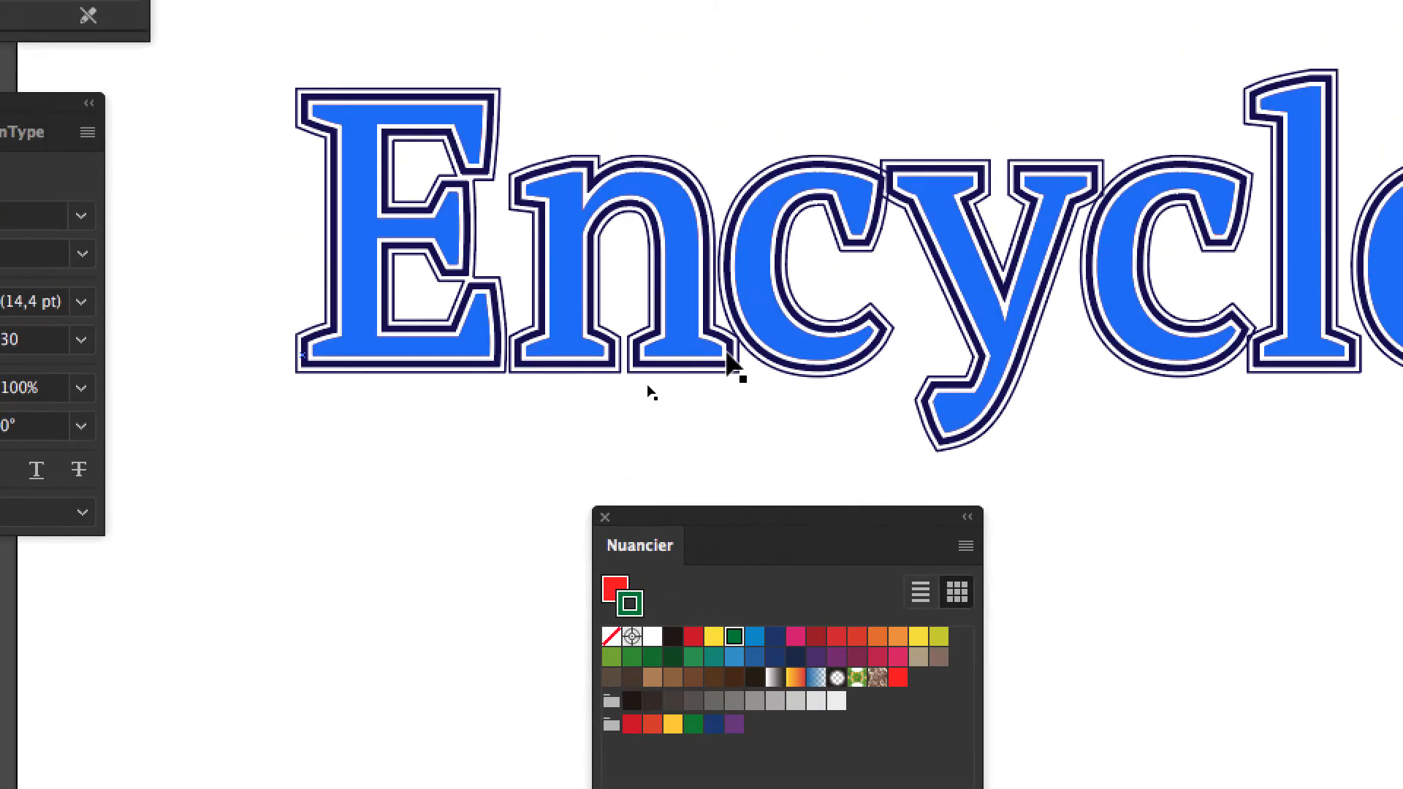
pyautogui.click(746, 382)
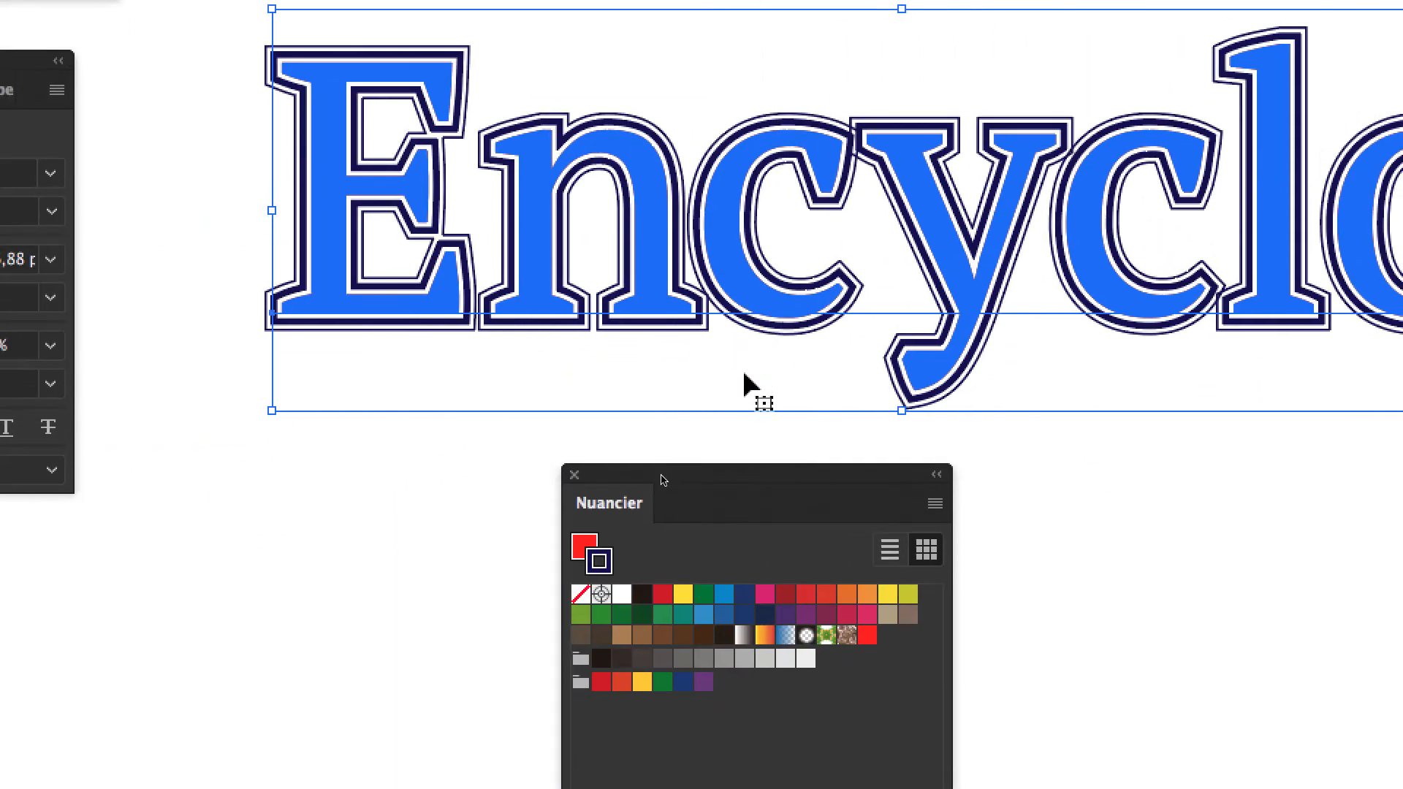
pyautogui.moveTo(717, 476); pyautogui.dragTo(720, 405)
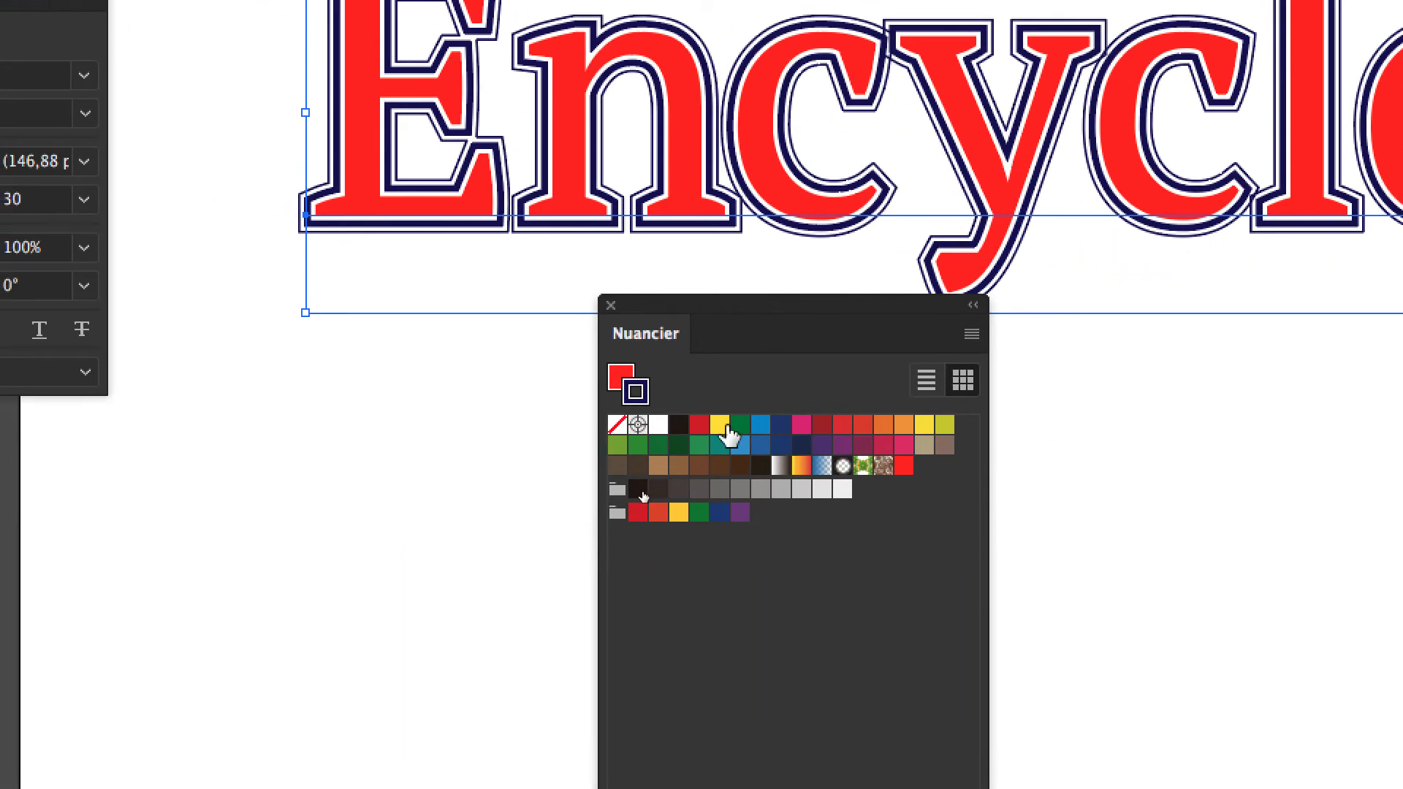
pyautogui.click(700, 424)
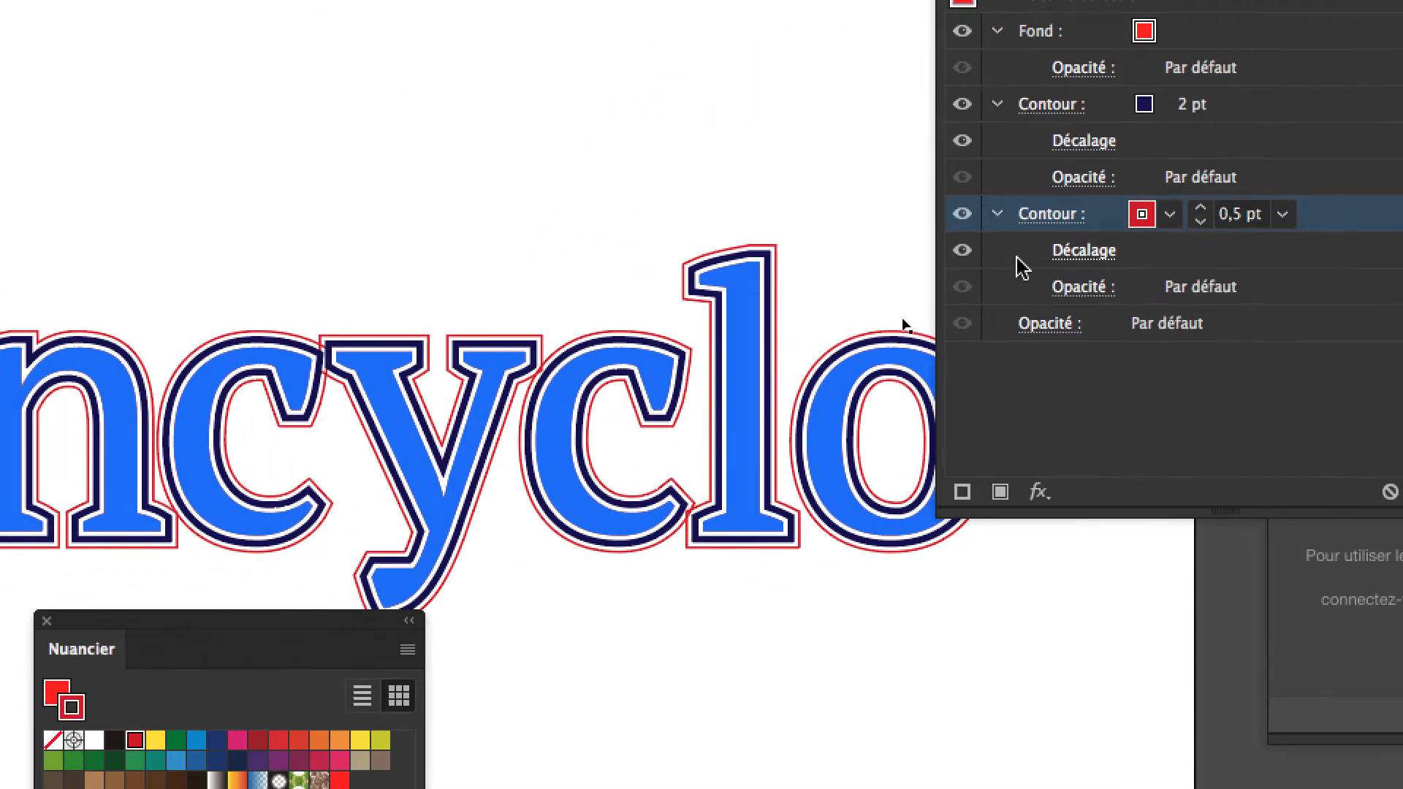
pyautogui.click(509, 490)
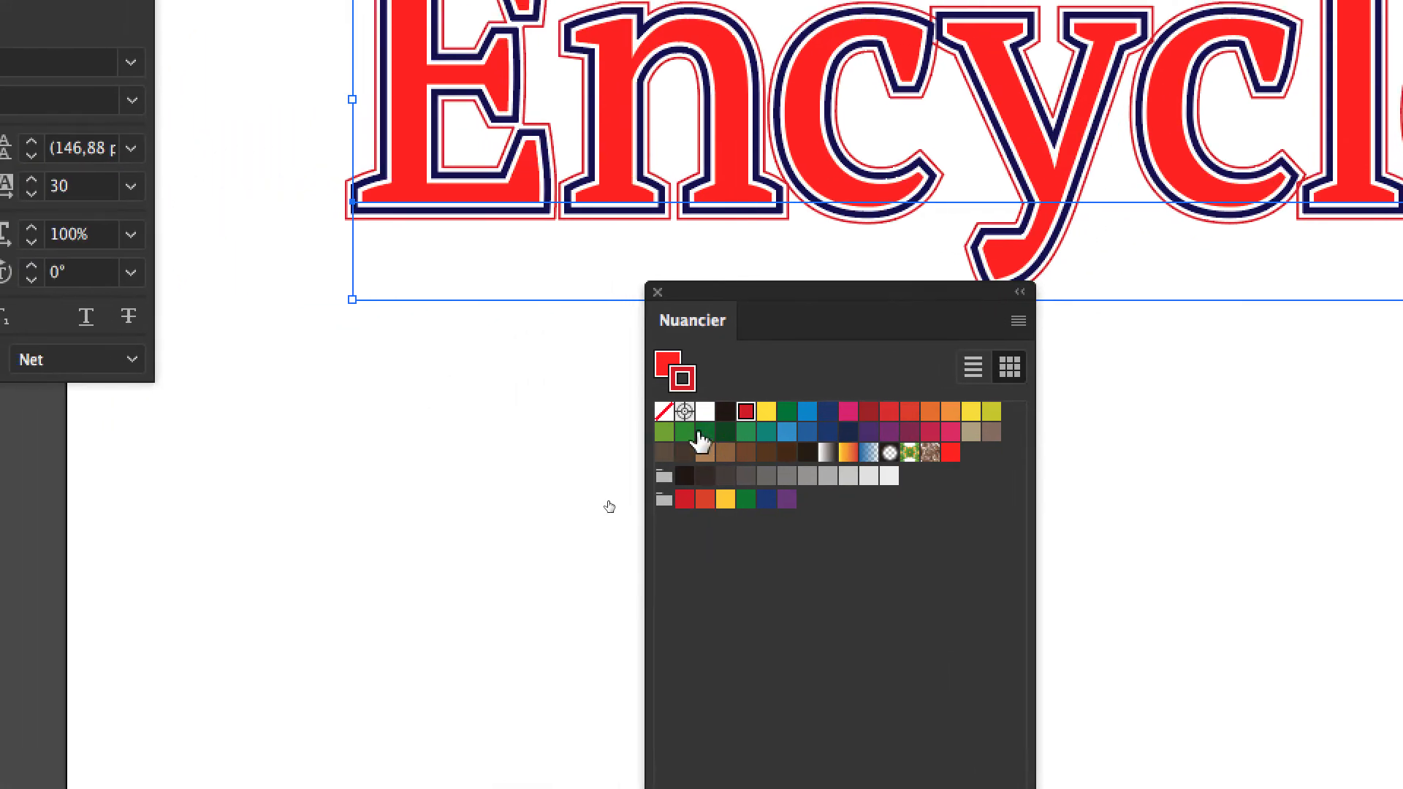
pyautogui.click(563, 440)
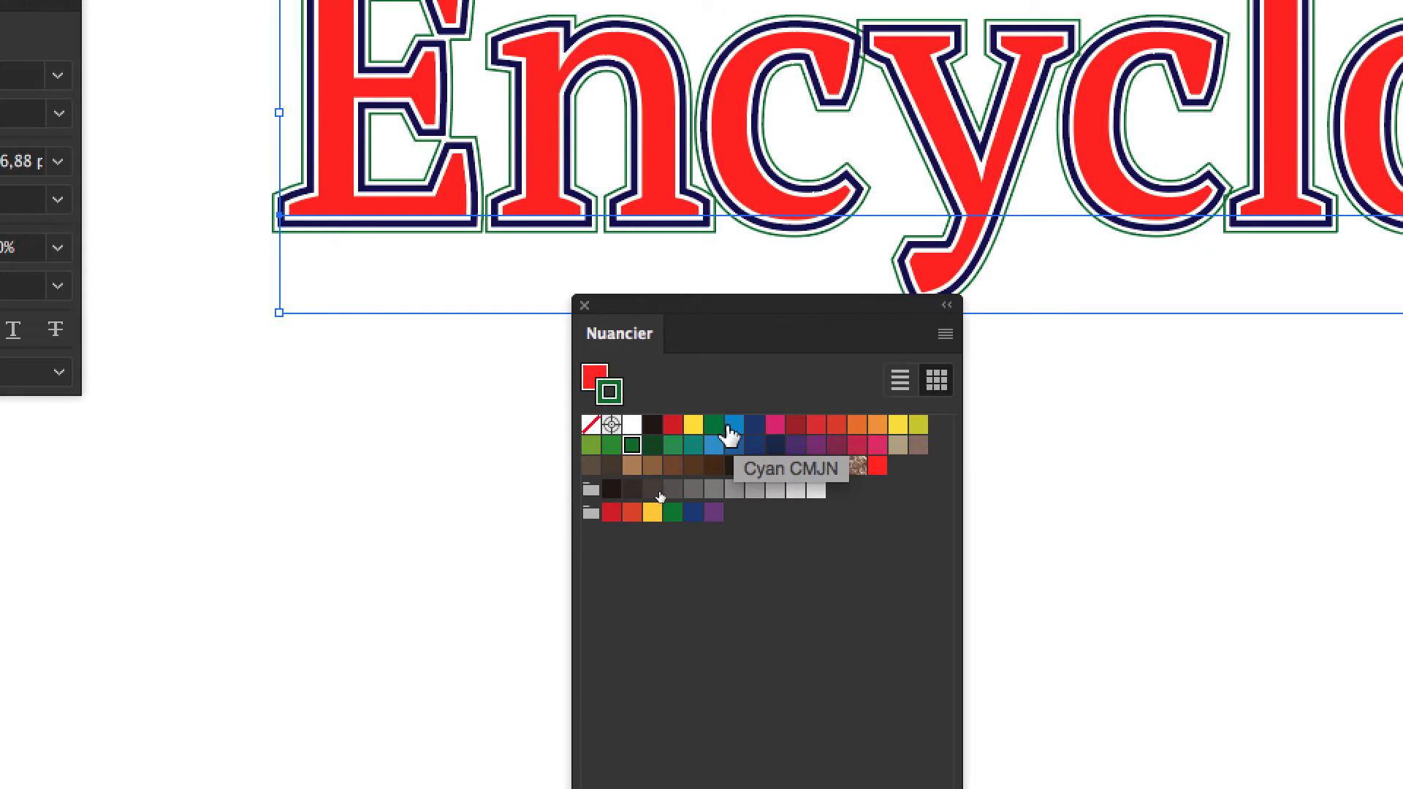
pyautogui.click(730, 435)
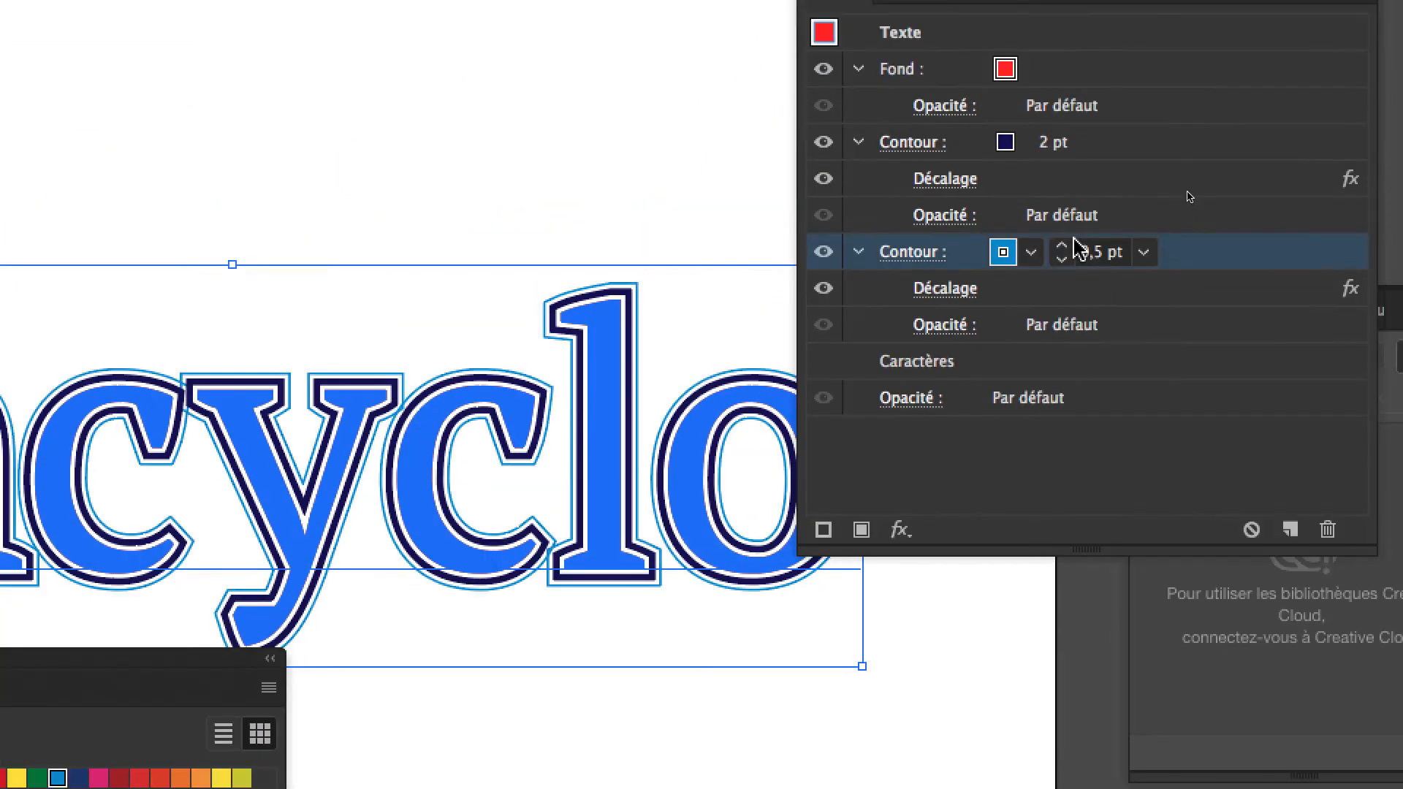
# Step: Increase the cyan Contour's stroke weight to 1 pt and deselect the text
pyautogui.click(1062, 246)
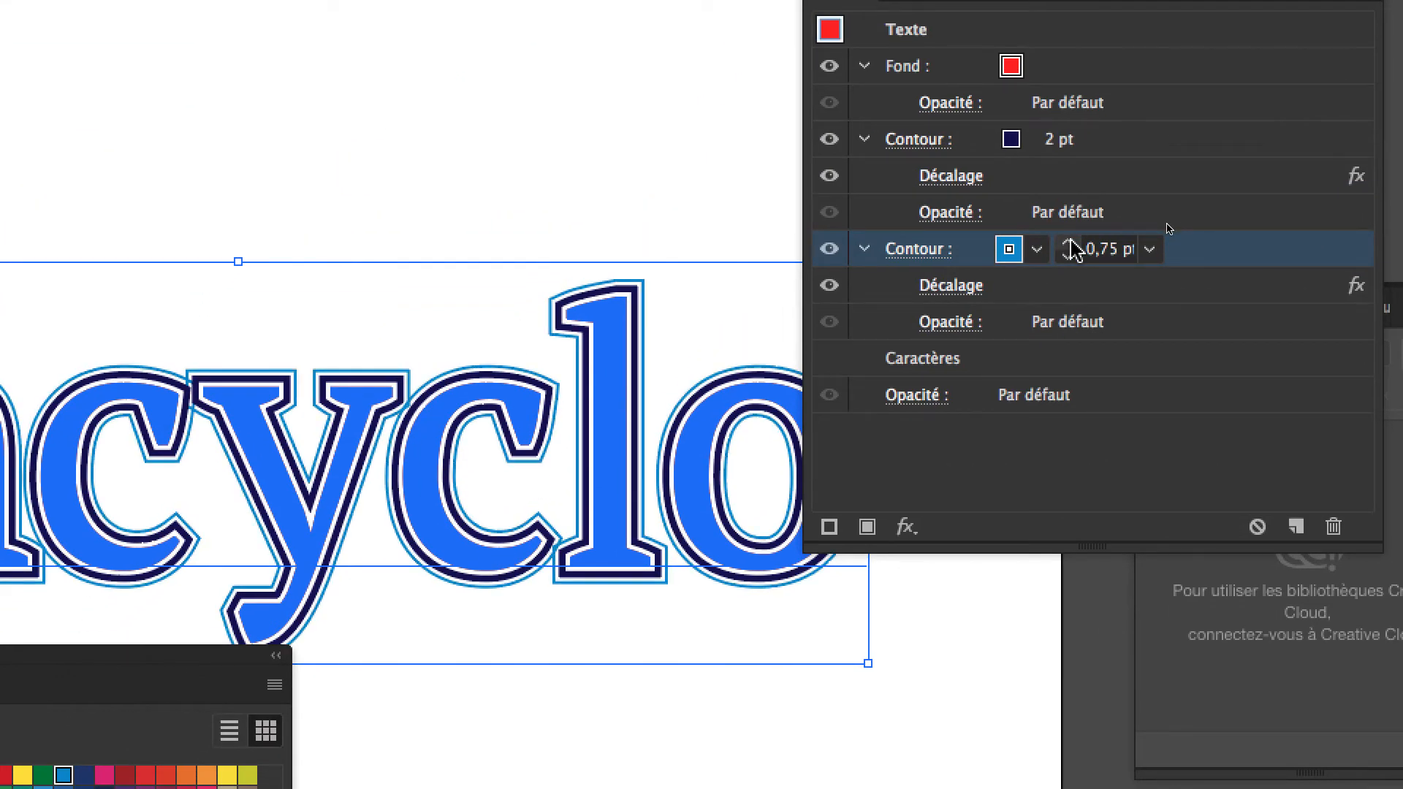
pyautogui.click(1068, 243)
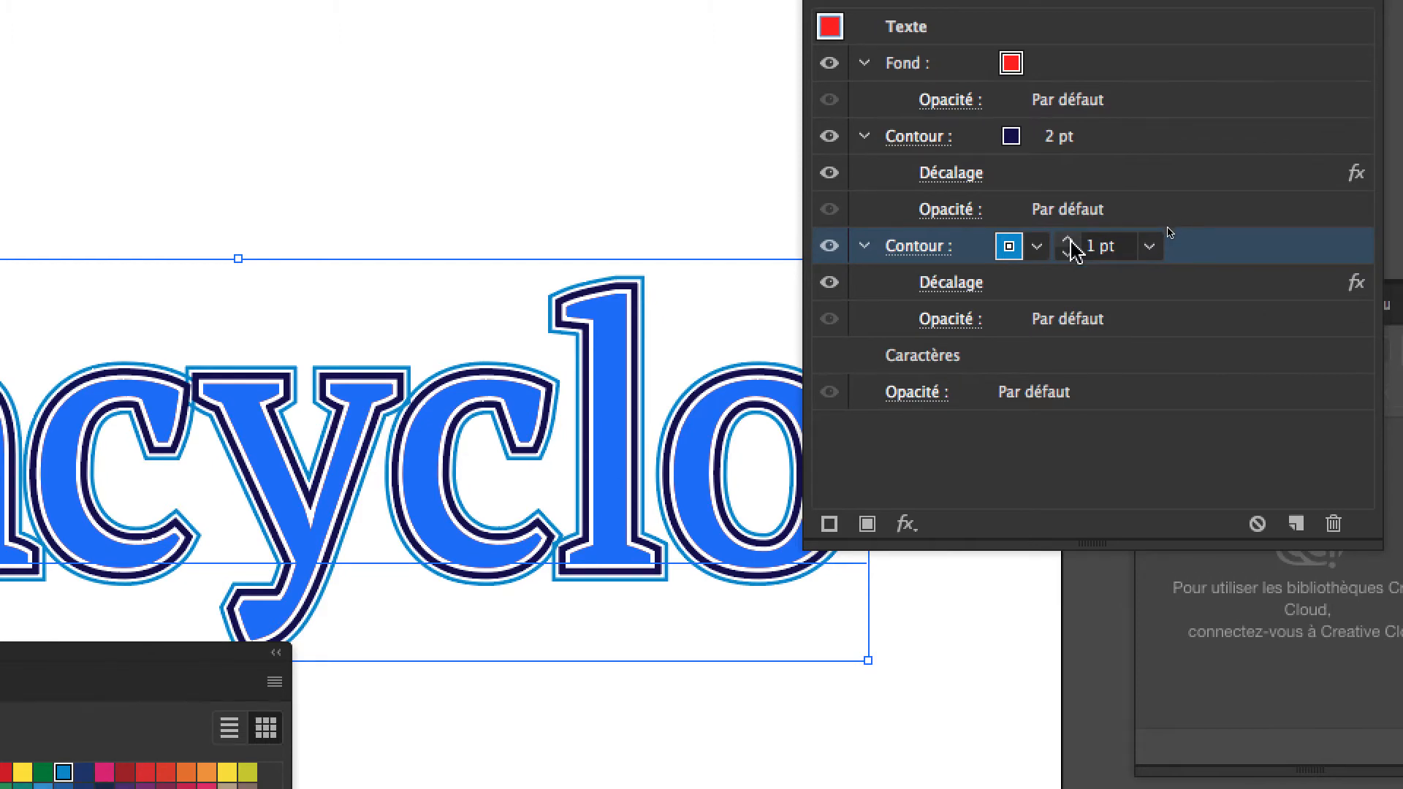
pyautogui.click(600, 159)
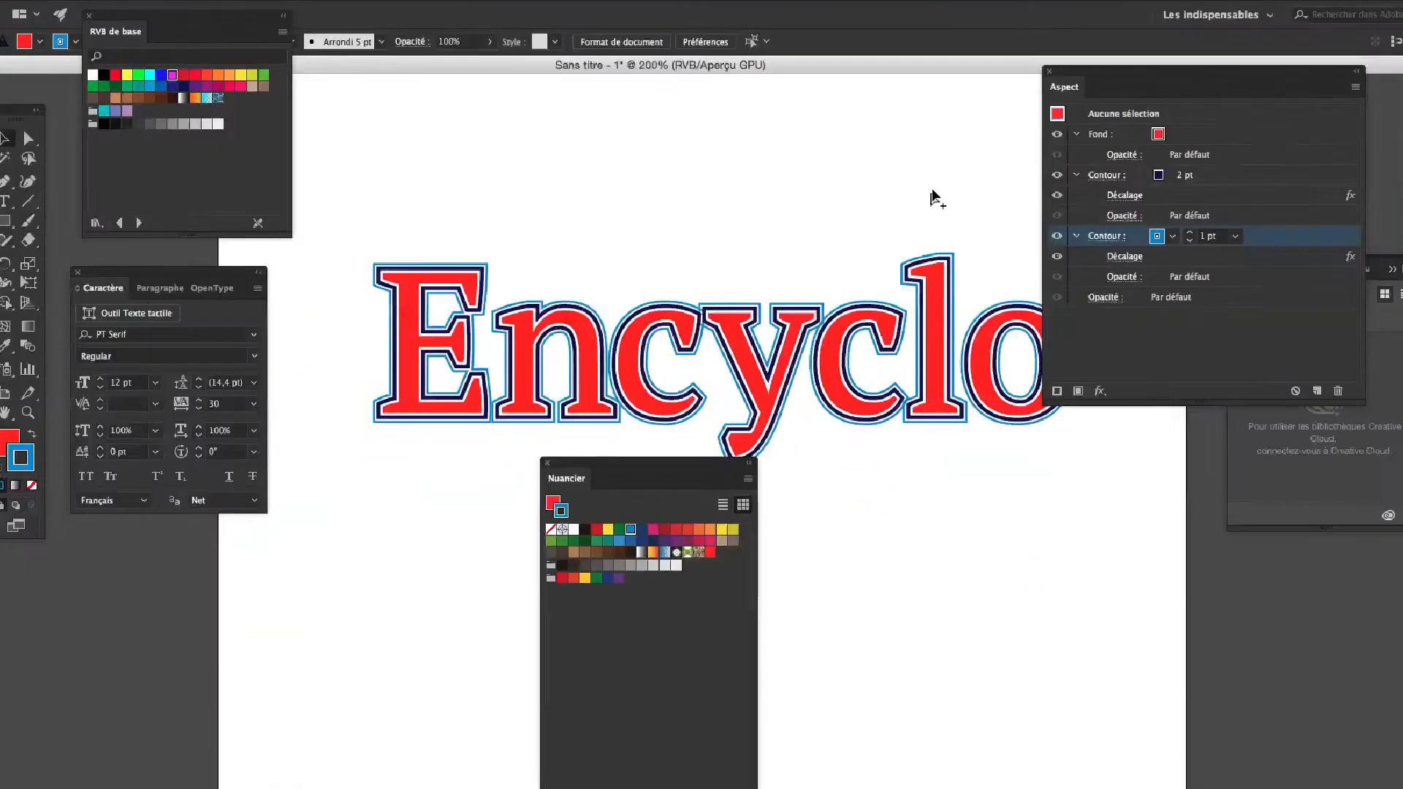
# Step: Move the Aspect and Nuancier panels clear of the lettering and reselect the Encyclo text
pyautogui.moveTo(1096, 80); pyautogui.dragTo(1255, 562)
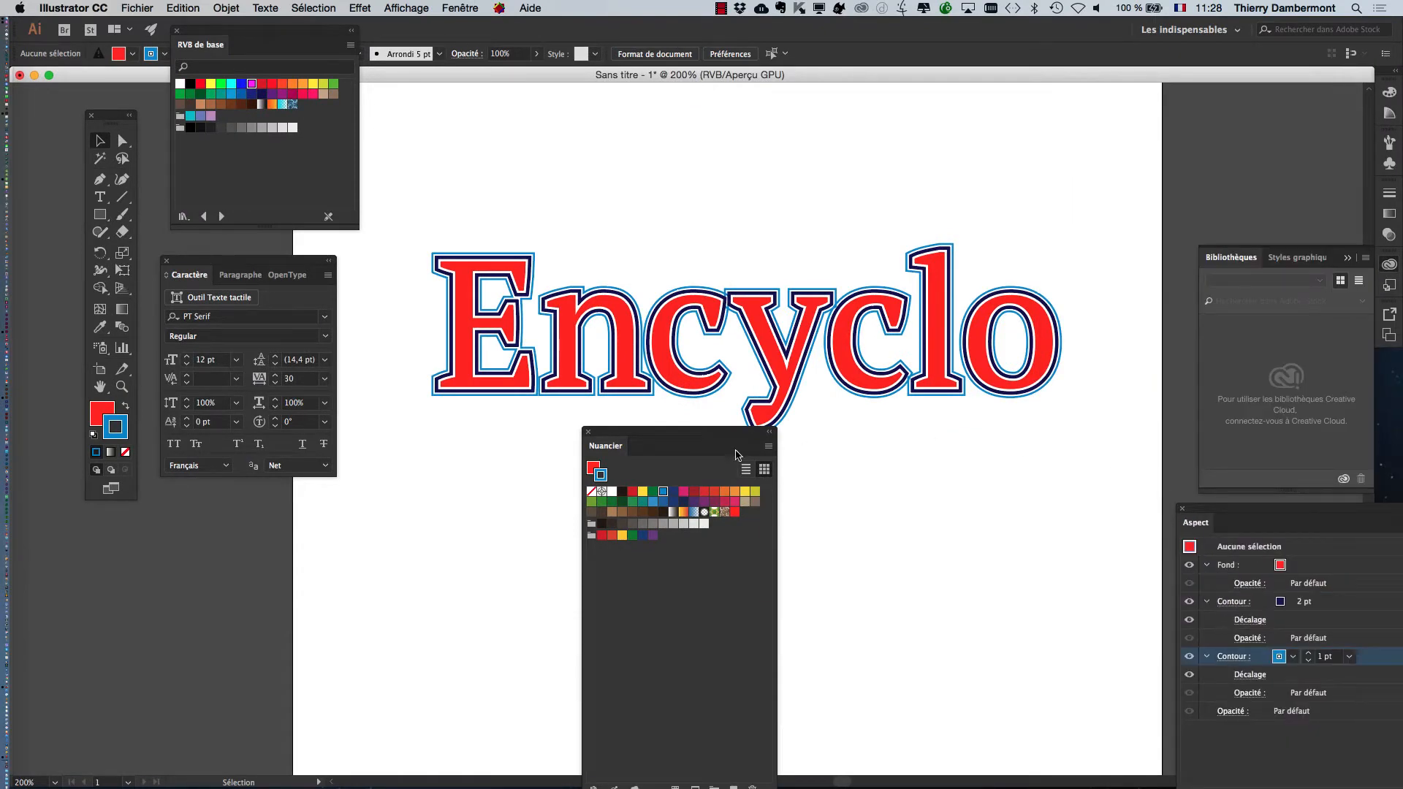
pyautogui.moveTo(717, 432); pyautogui.dragTo(469, 591)
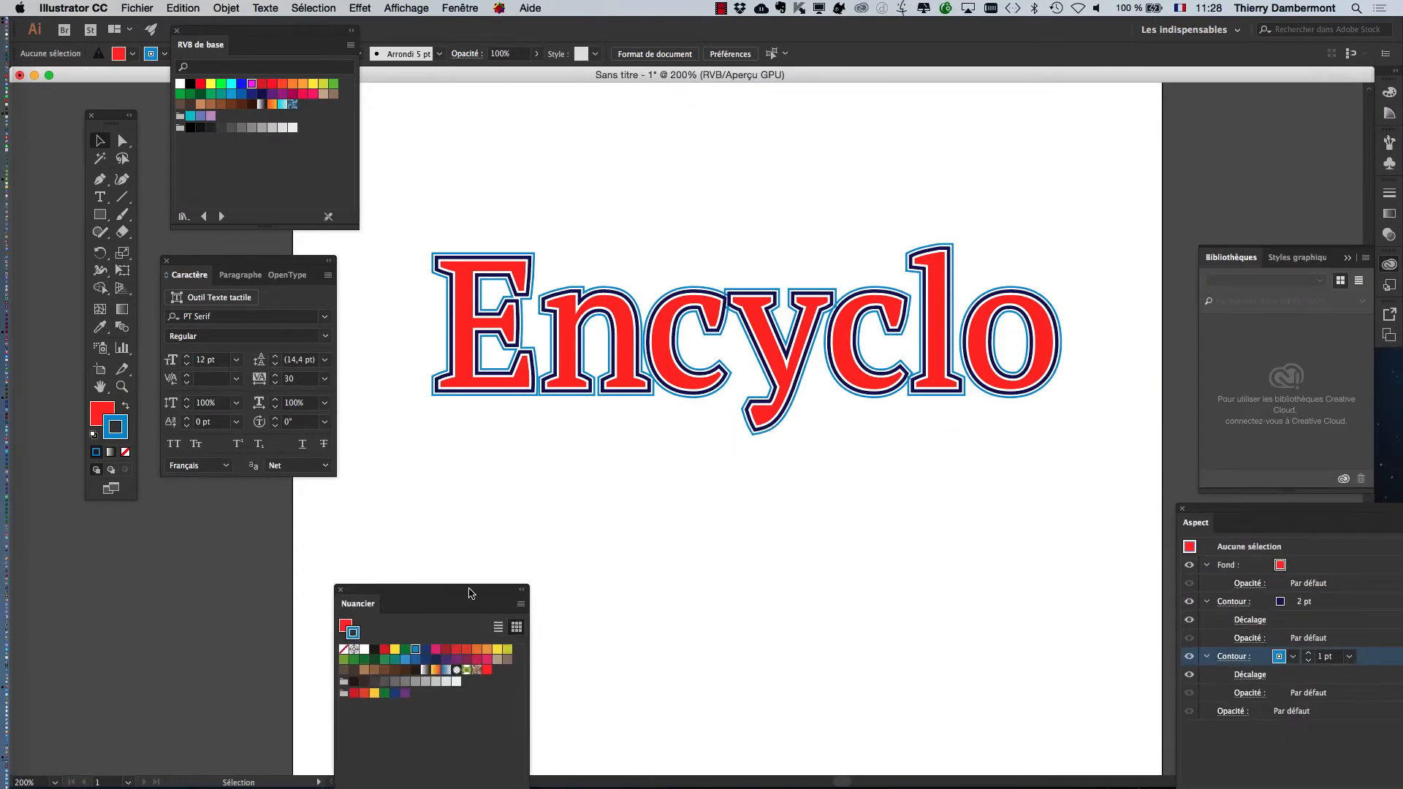
pyautogui.click(499, 351)
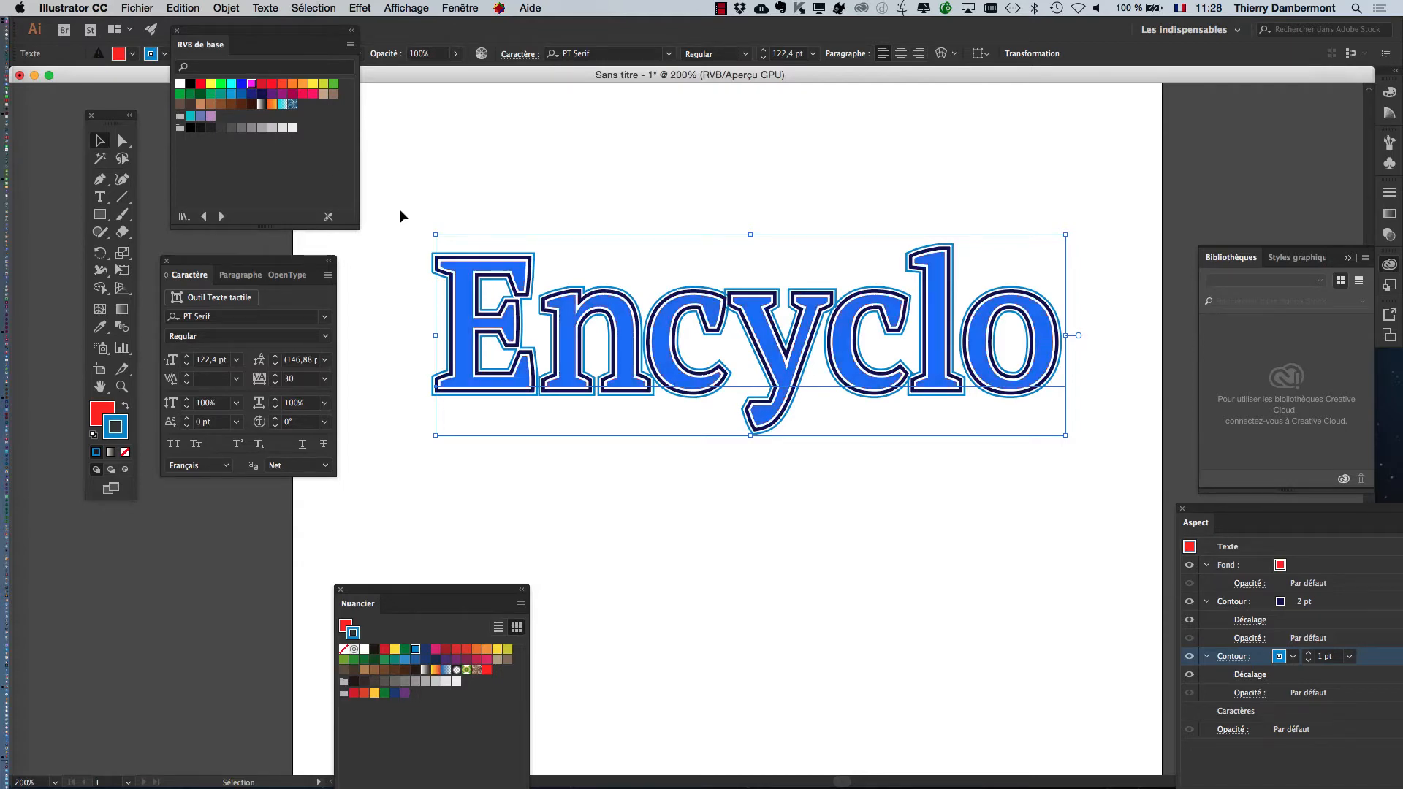
# Step: Start saving the document under a new name, widen the save dialog and choose Bureau as the location
pyautogui.click(144, 7)
pyautogui.click(173, 131)
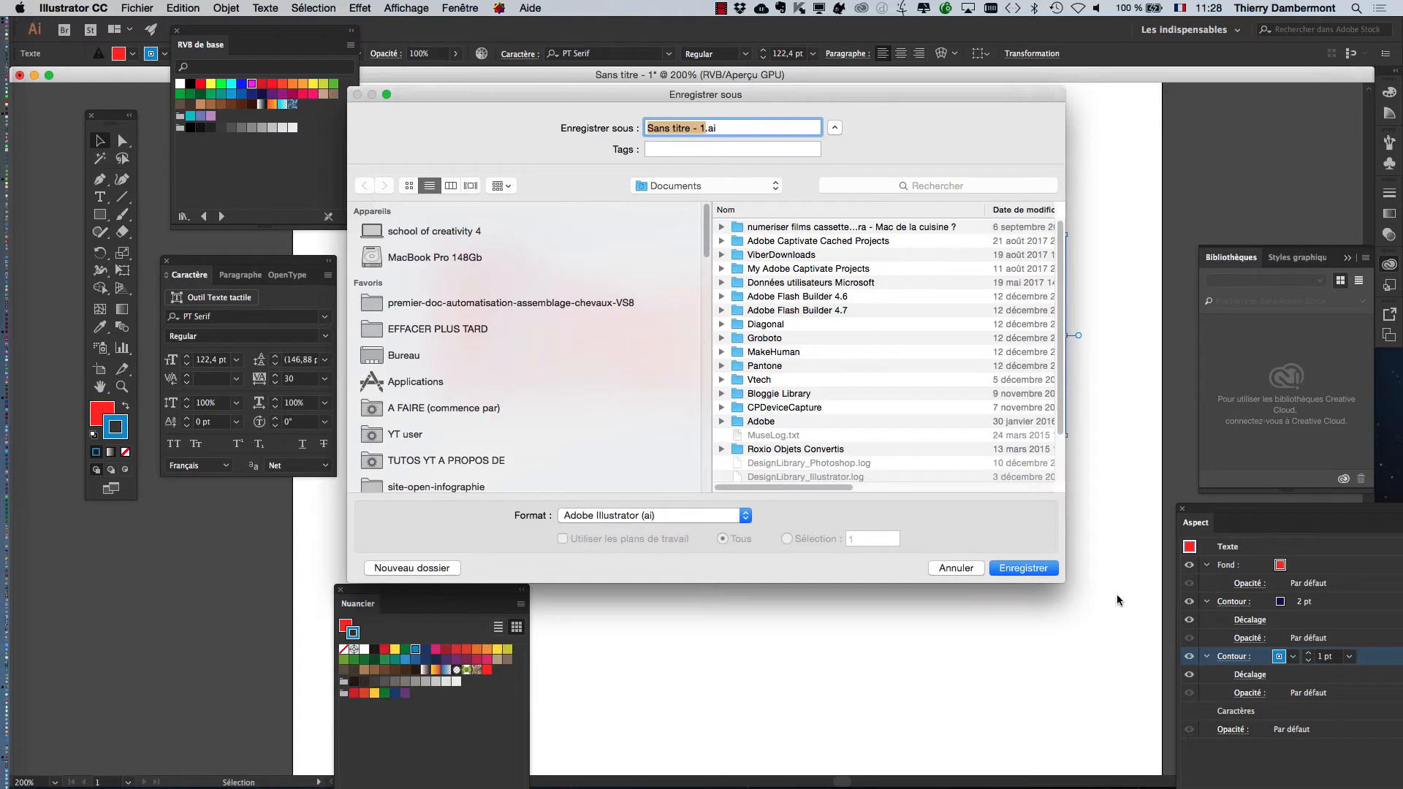
pyautogui.moveTo(1058, 584); pyautogui.dragTo(1295, 582)
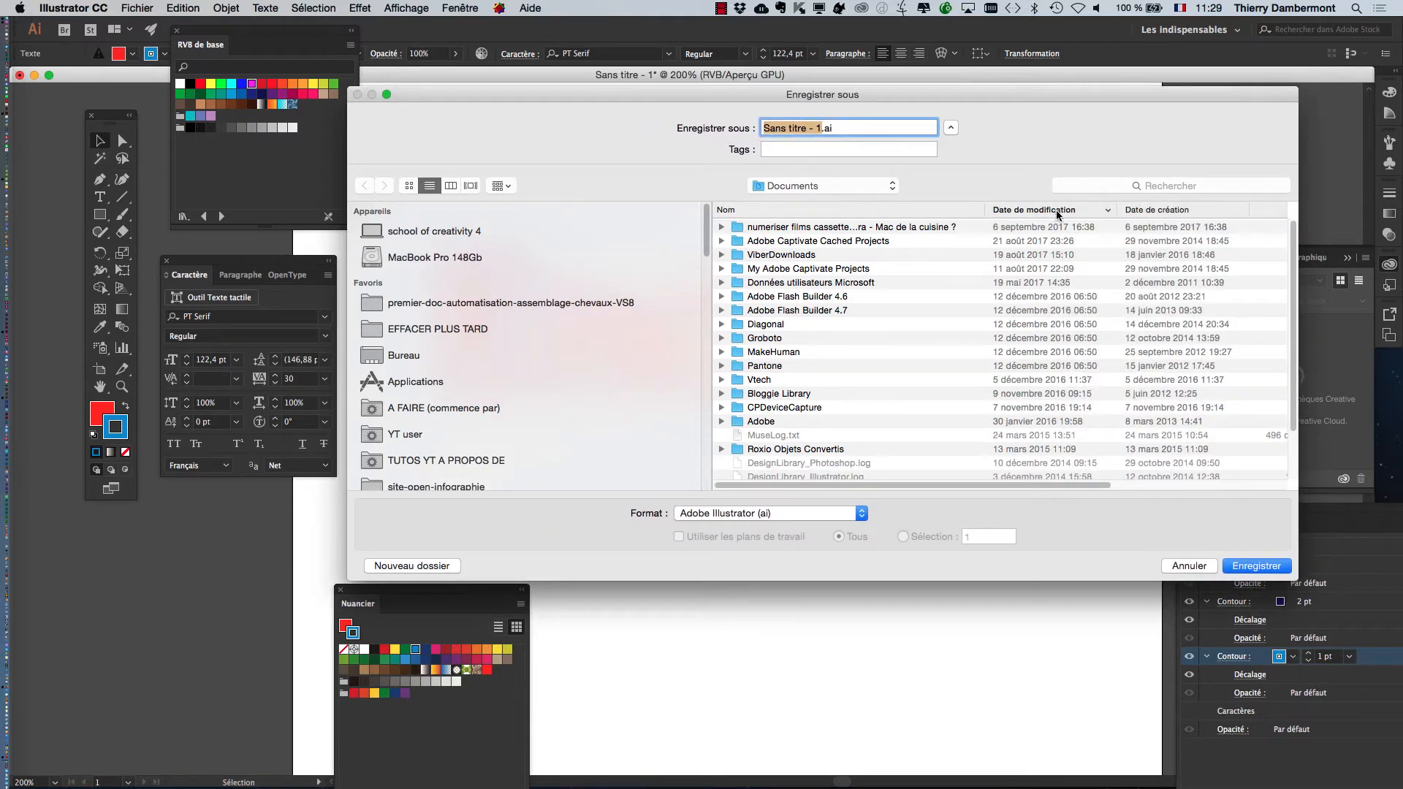
pyautogui.click(447, 358)
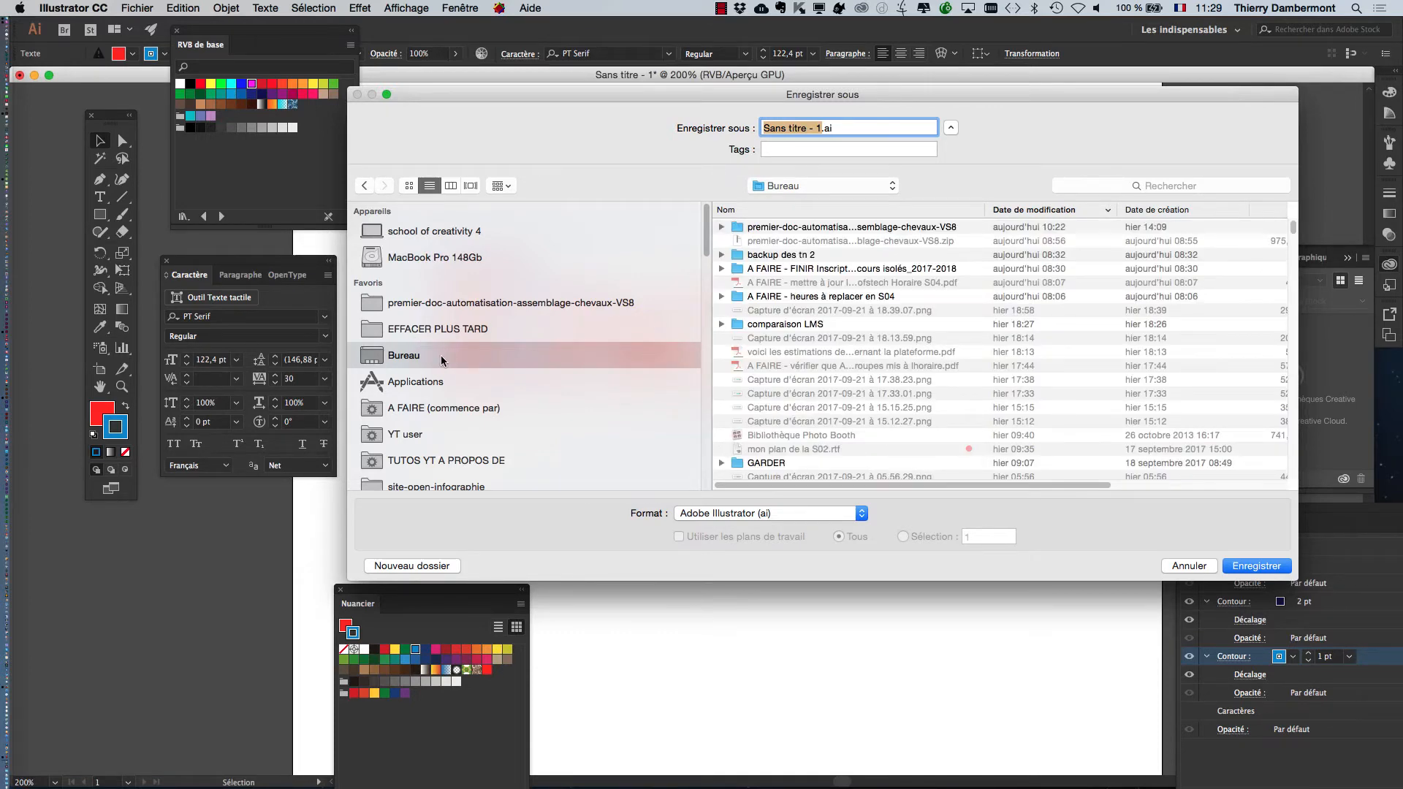
# Step: Reduce the save dialog to its compact form, move it over the lettering and expand its folder browser again
pyautogui.click(951, 128)
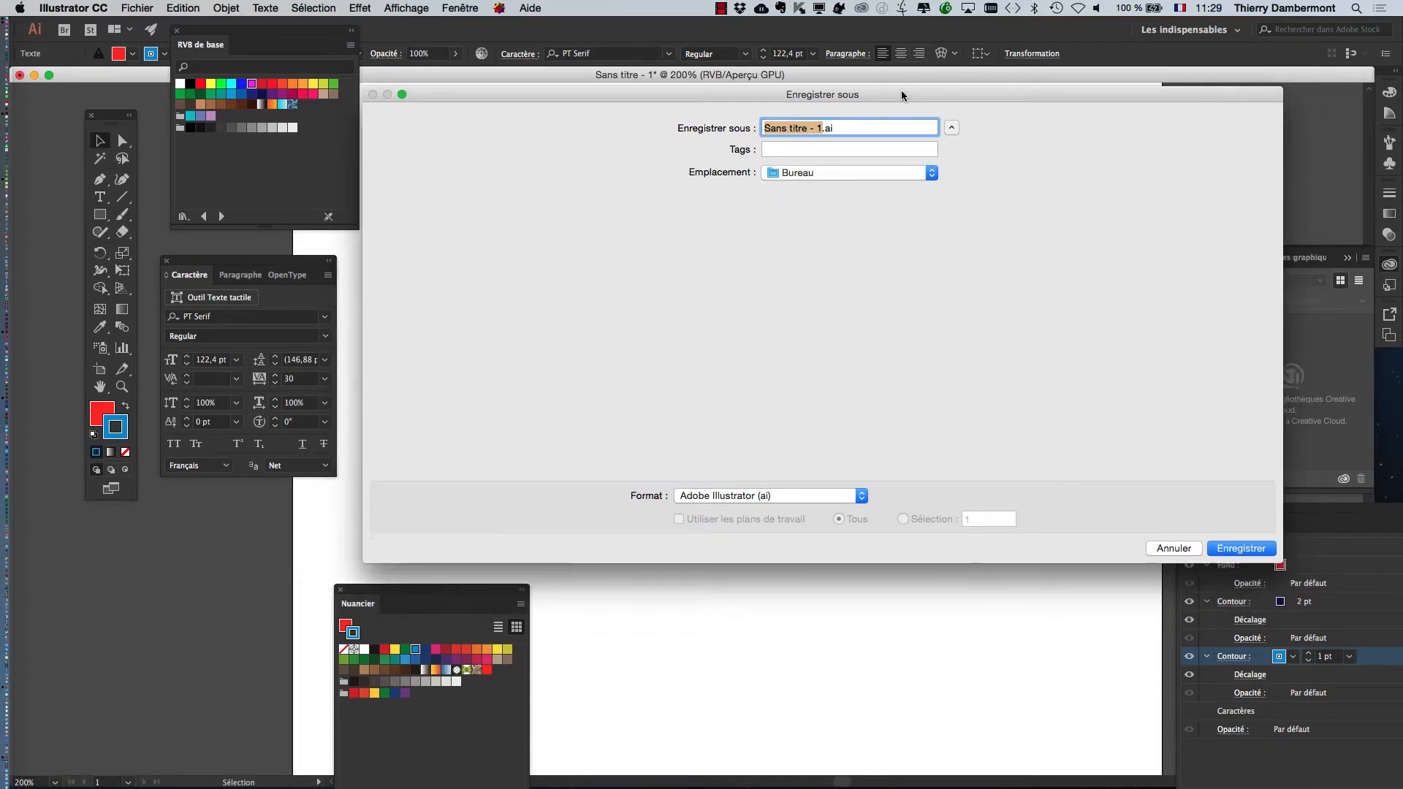
pyautogui.moveTo(902, 92); pyautogui.dragTo(798, 239)
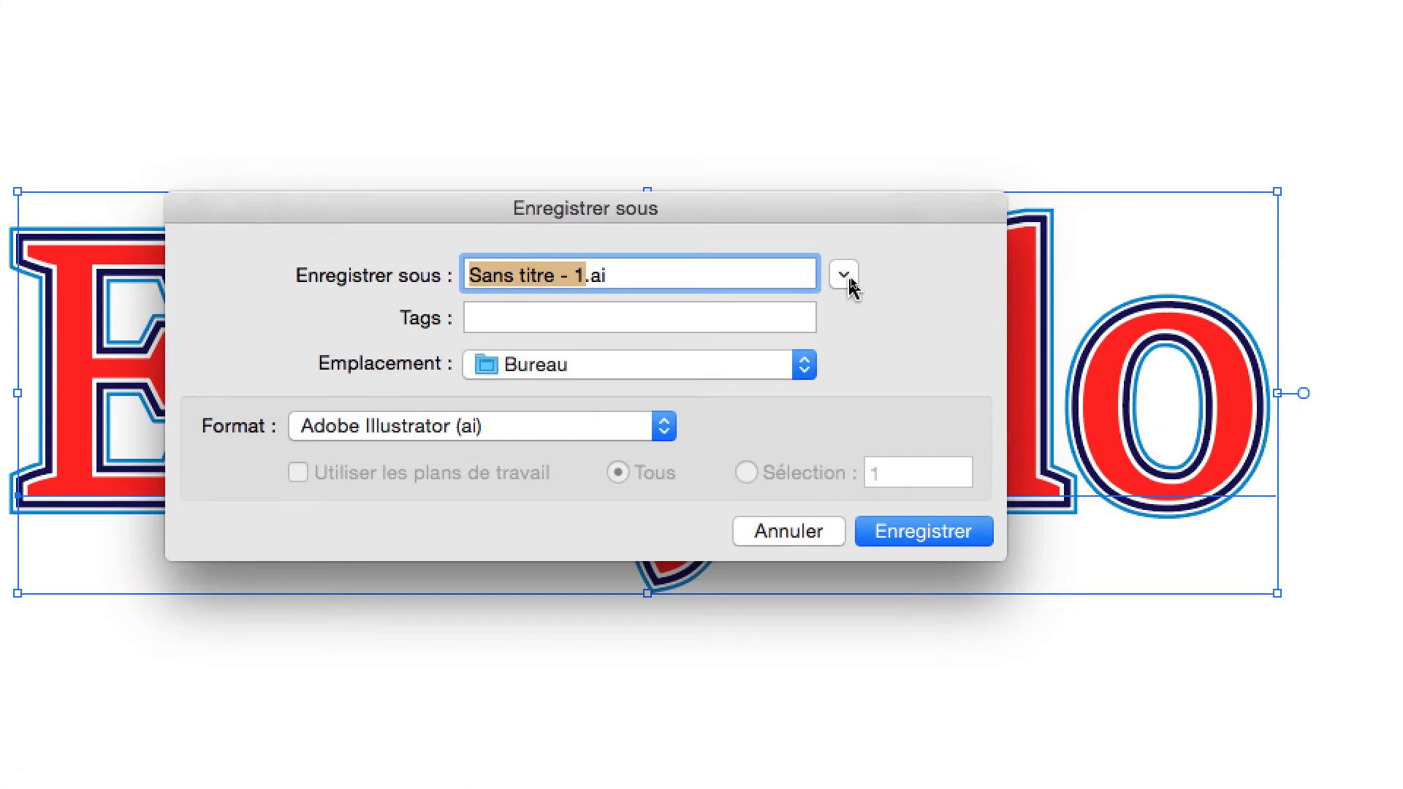
pyautogui.click(844, 275)
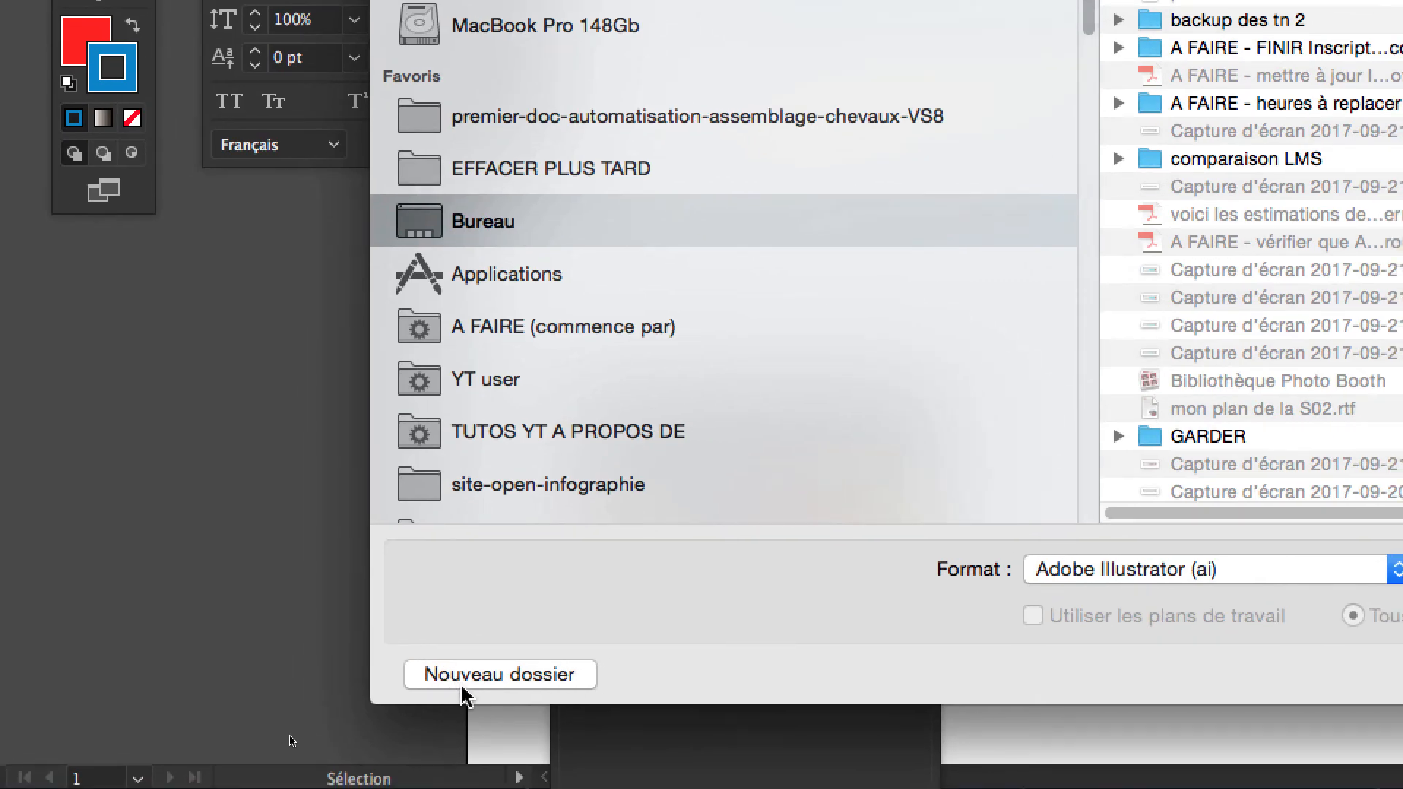
# Step: Create a new folder named "titrage de l'encyclopédie" on the Bureau as the save location
pyautogui.click(482, 676)
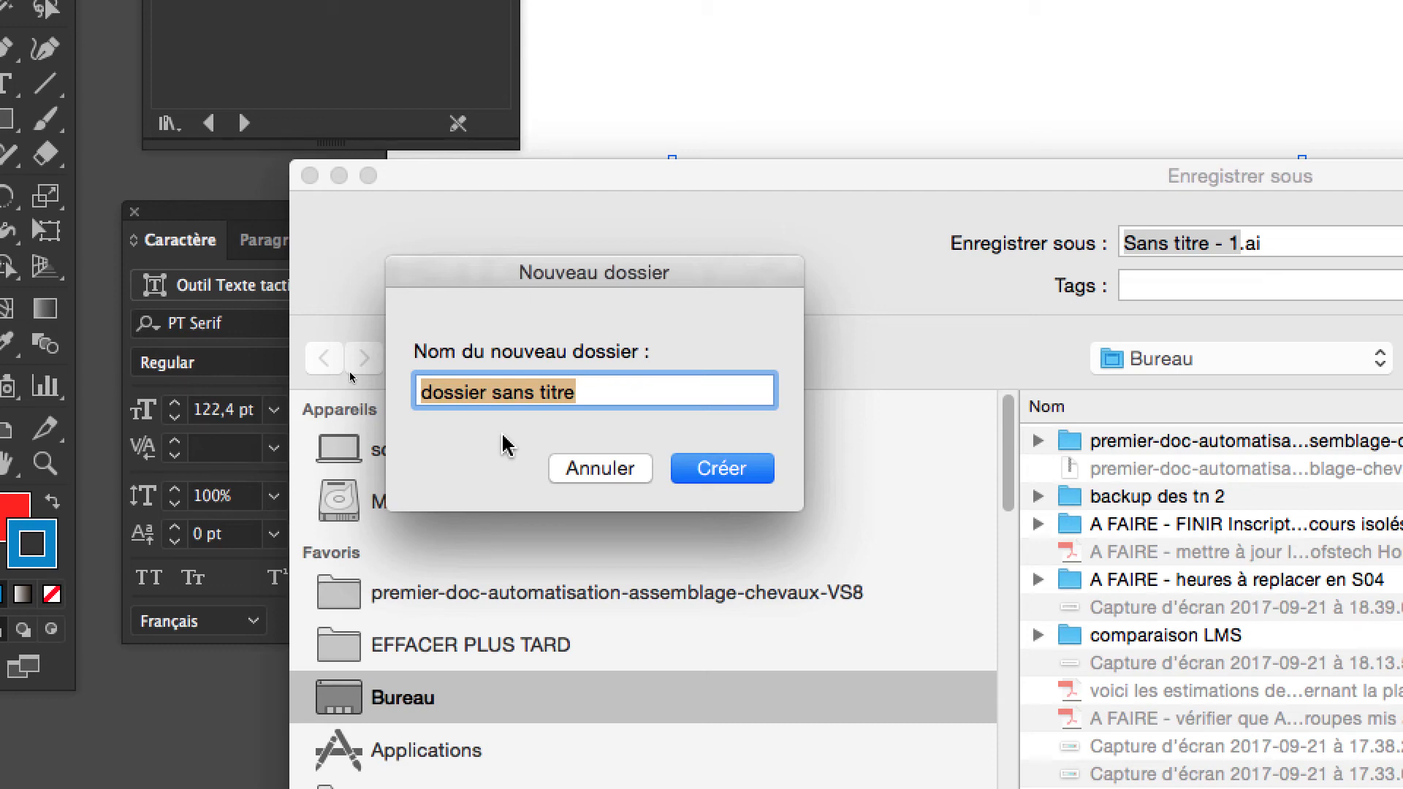
pyautogui.write('t')
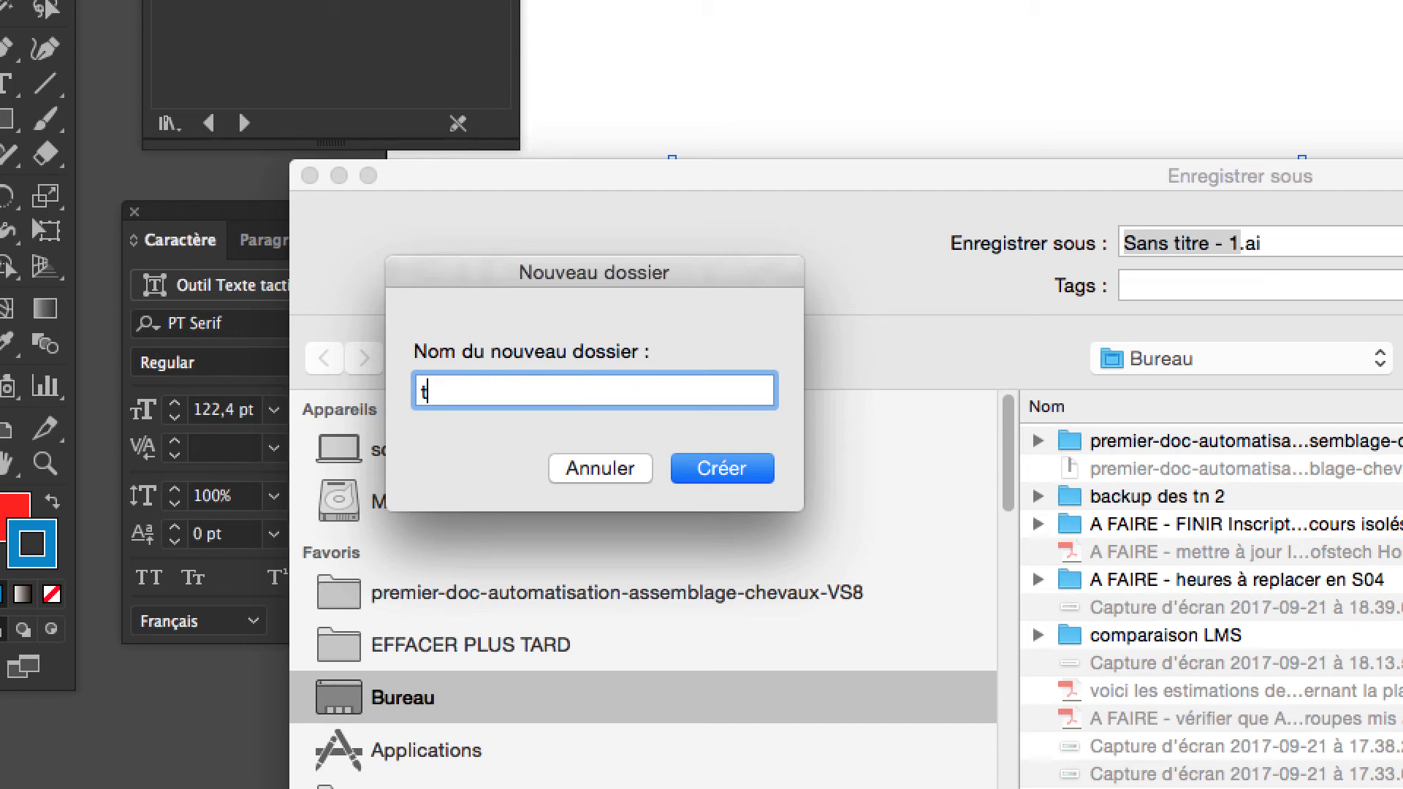
pyautogui.write("itrage de l'")
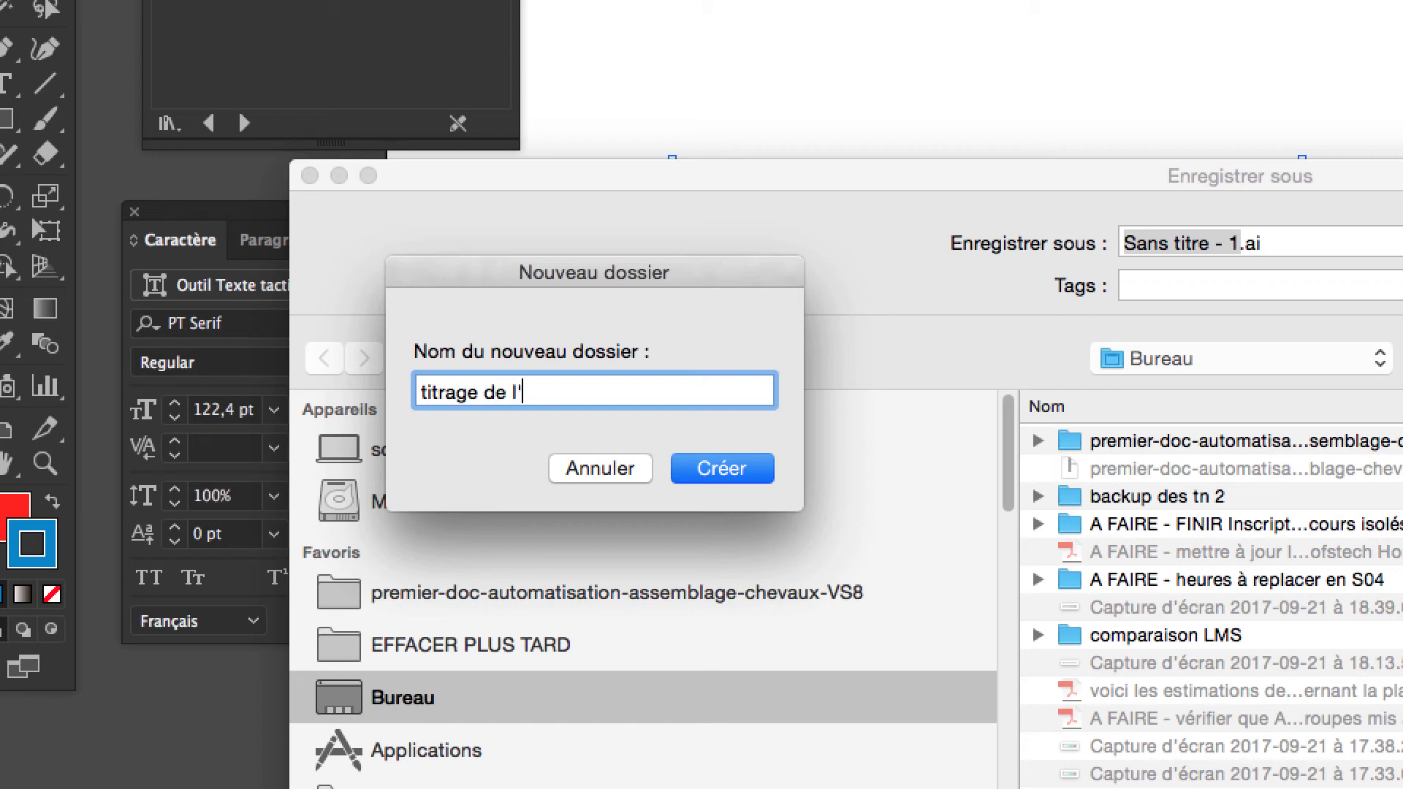
pyautogui.write('encyclopédie')
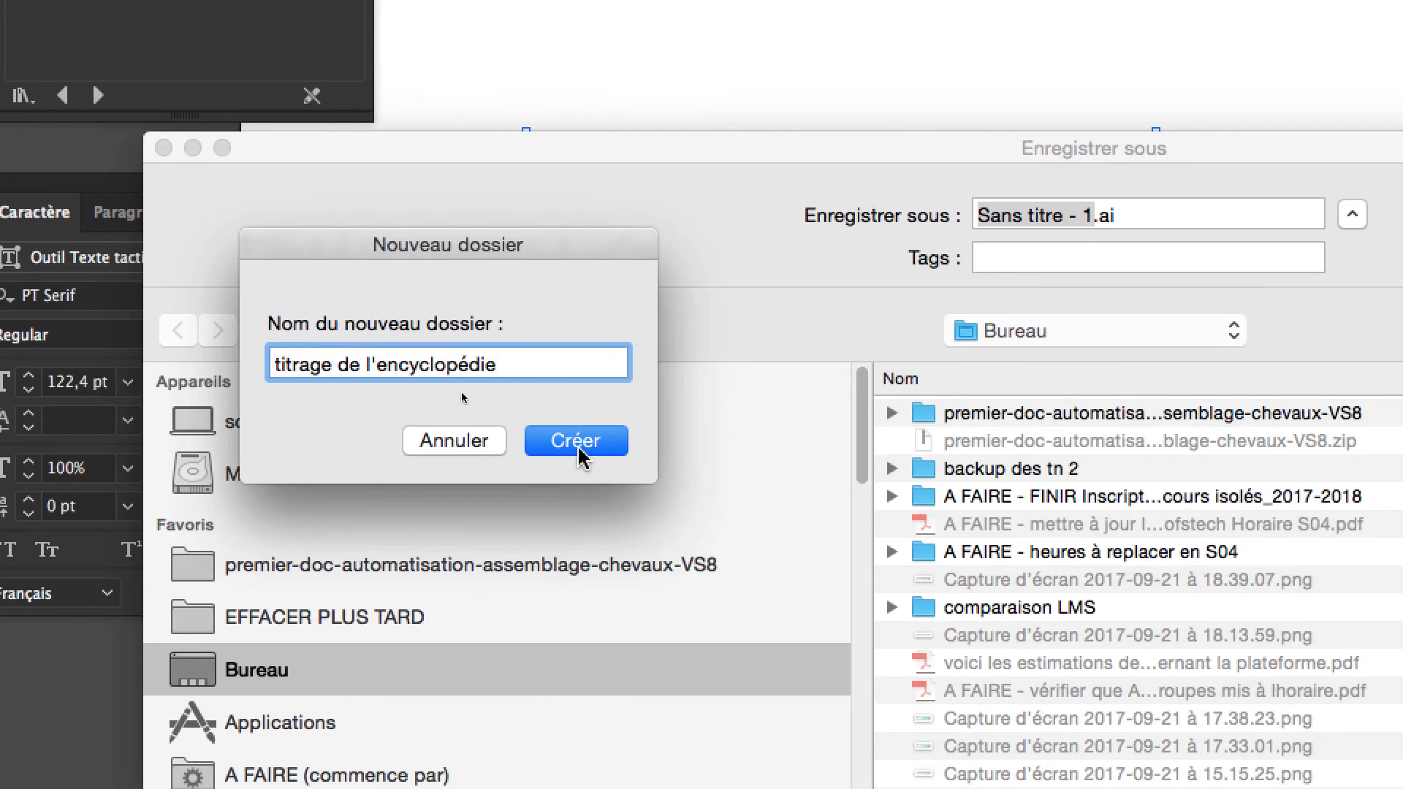
pyautogui.click(724, 468)
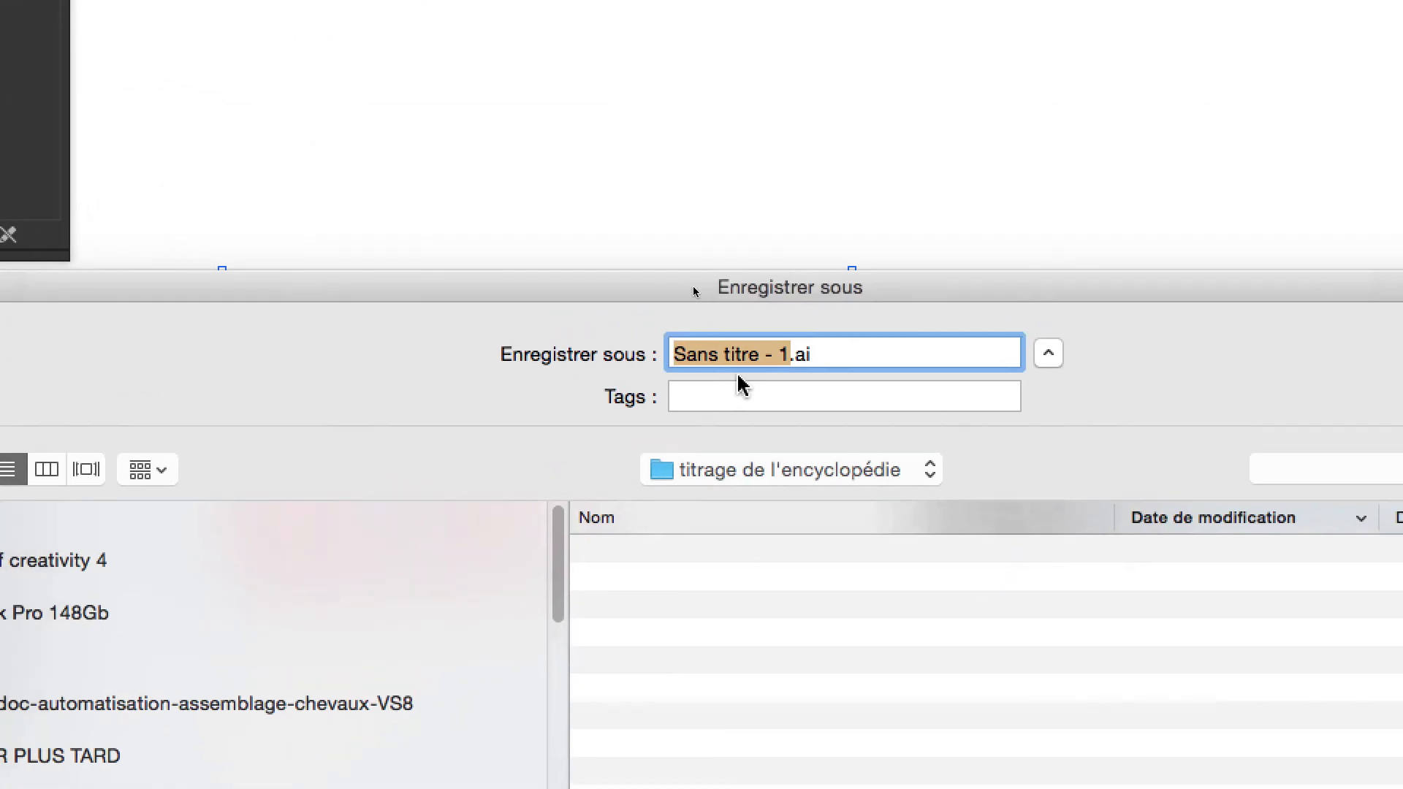
# Step: Name the file titrage-01.ai and save it in the new folder, accepting the Illustrator CC version and default save options
pyautogui.write('titrat')
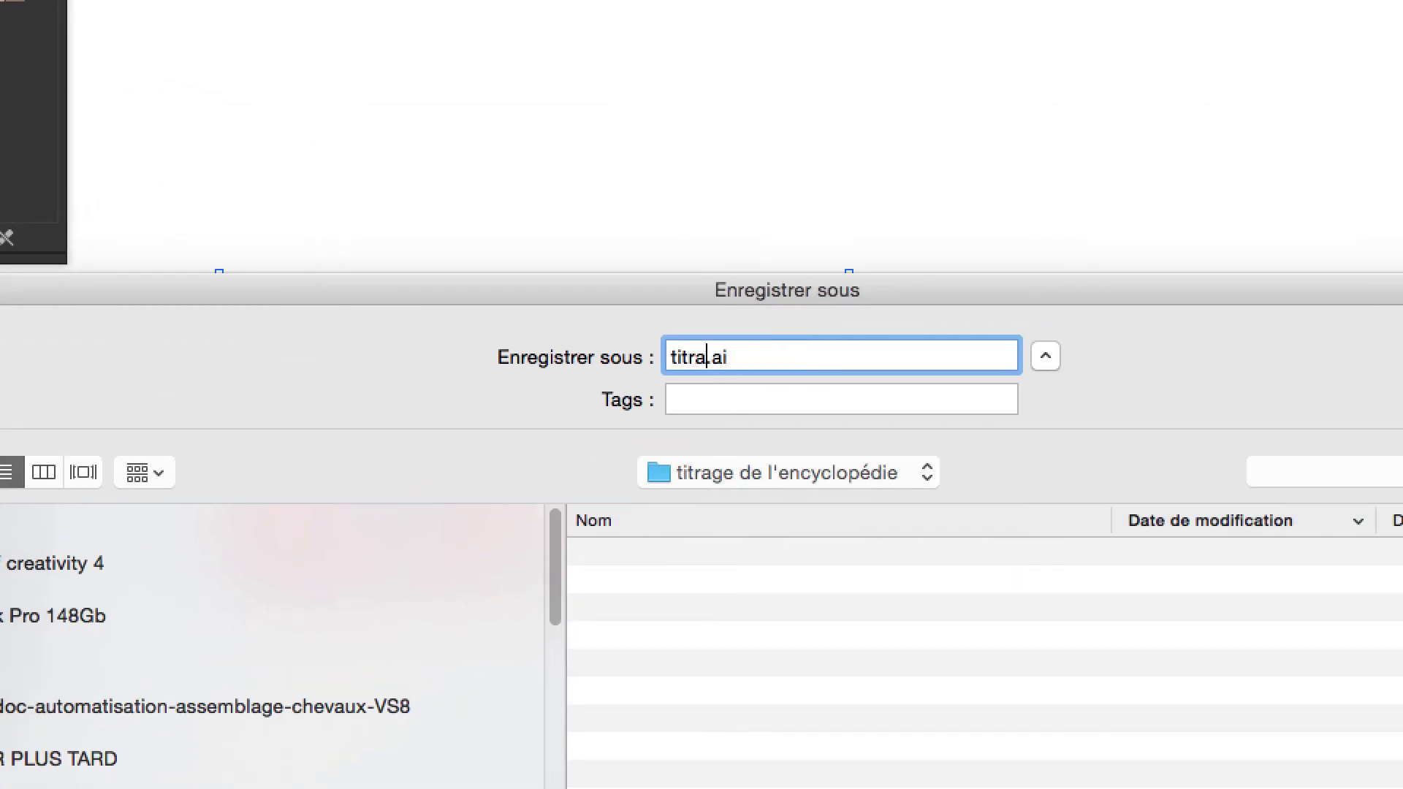
pyautogui.write('ge-01')
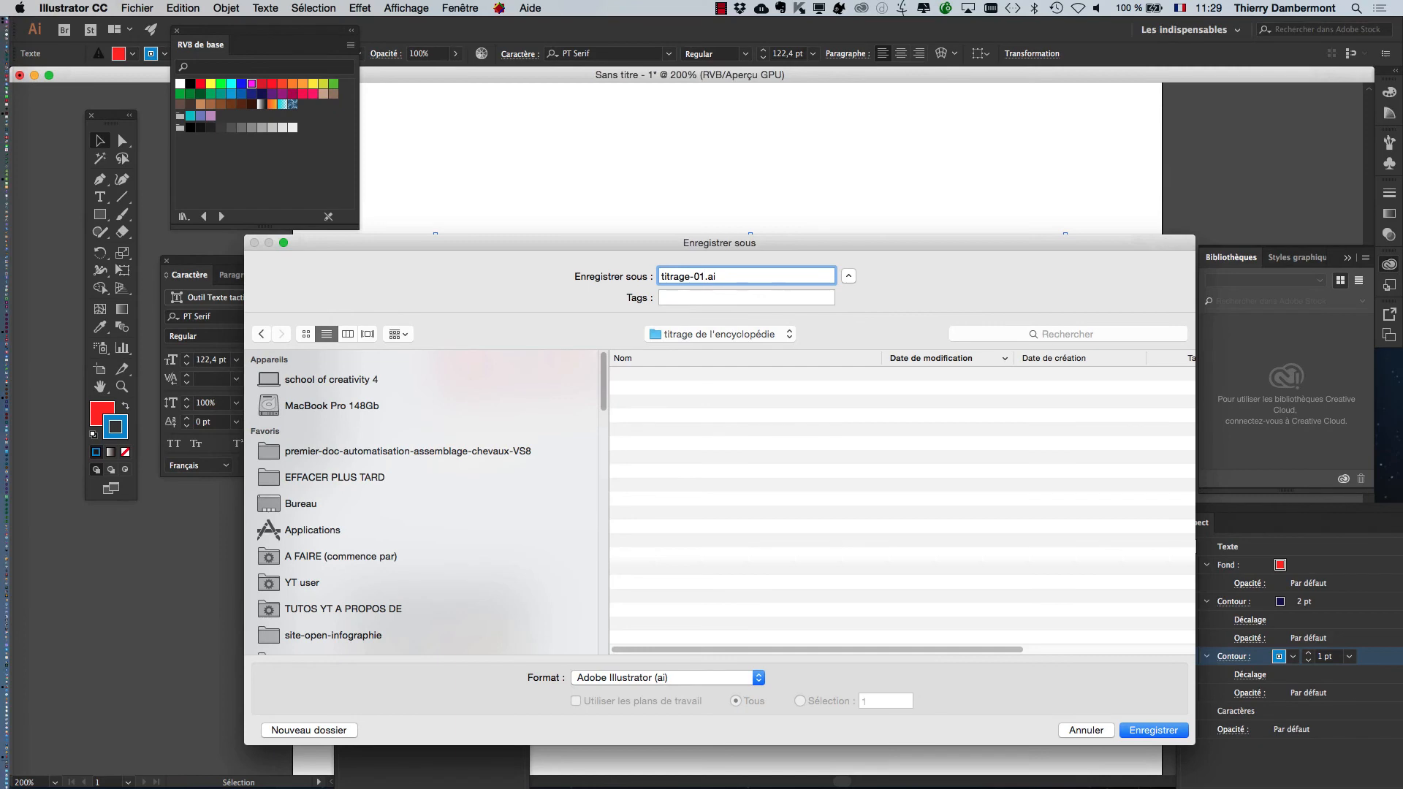
pyautogui.press('Return')
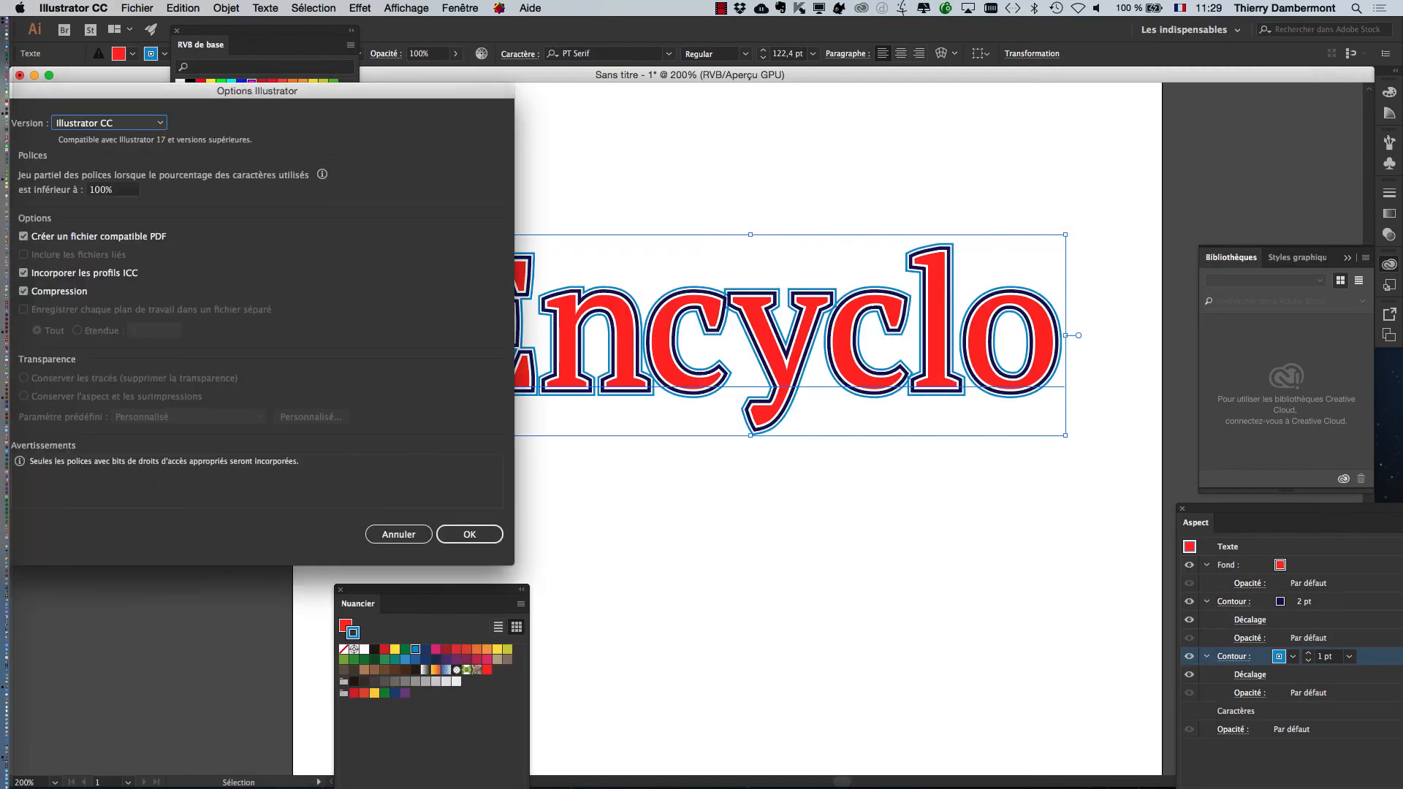
pyautogui.moveTo(292, 91); pyautogui.dragTo(744, 89)
pyautogui.press('Return')
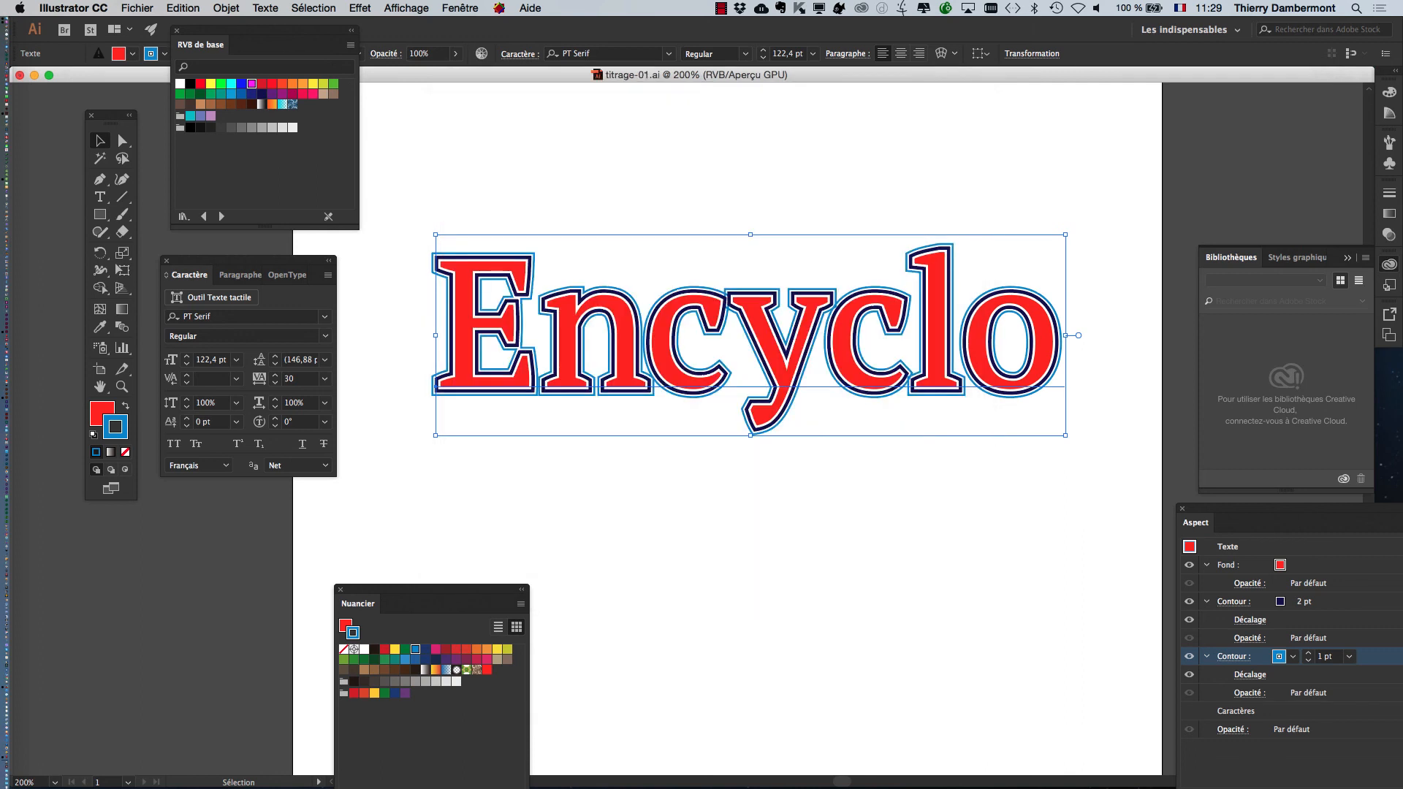
pyautogui.press('alt+super+8')
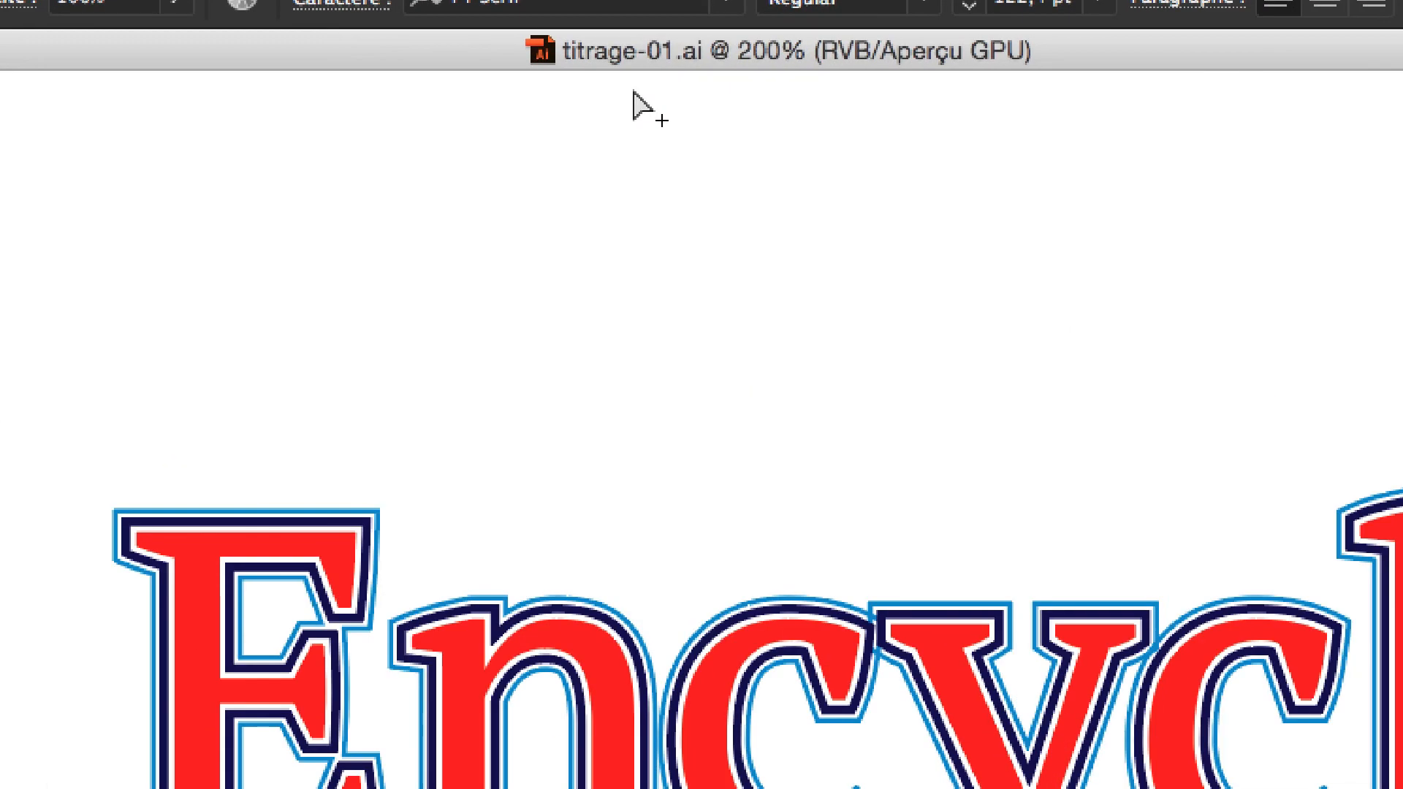